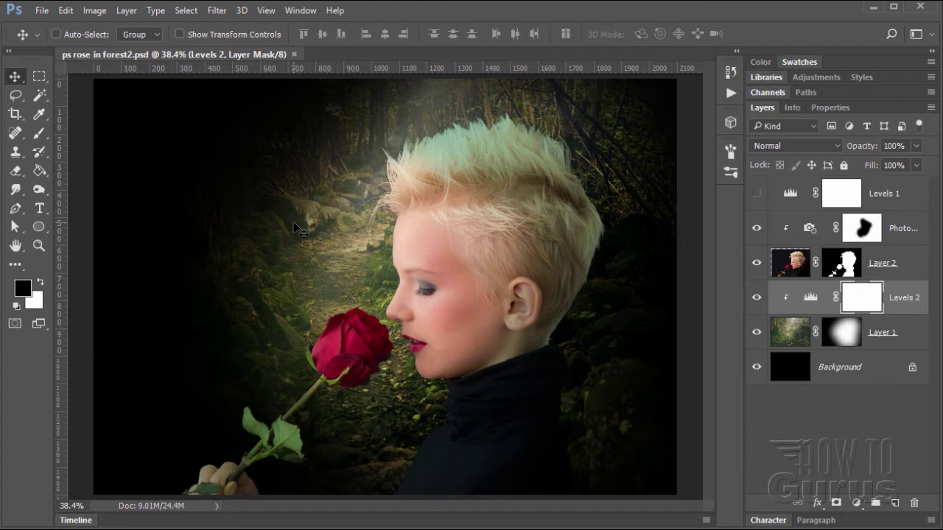
Close the open rose image and create a document from the Default Photoshop Size preset, 7 x 5 inches at 300 pixels/inch
{"action": "left_click", "coordinate": [296, 53]}
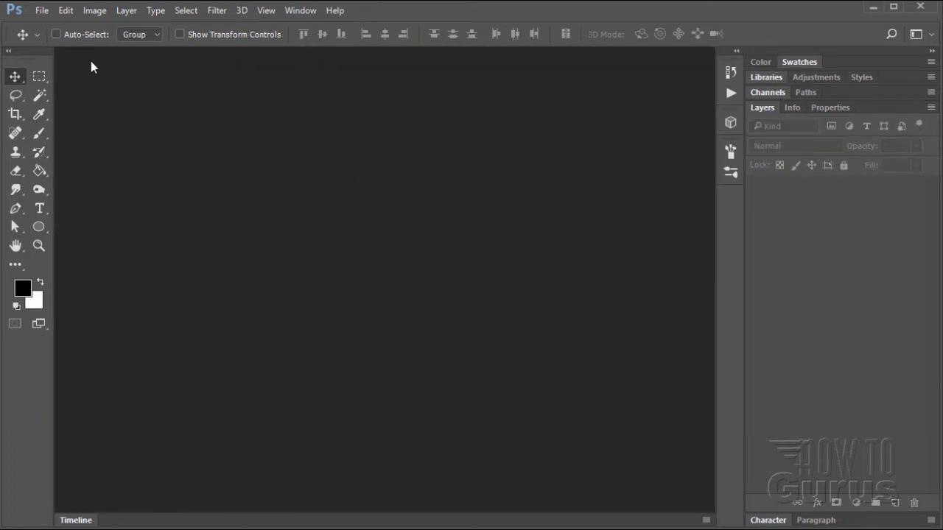
{"action": "left_click", "coordinate": [42, 10]}
{"action": "left_click", "coordinate": [54, 25]}
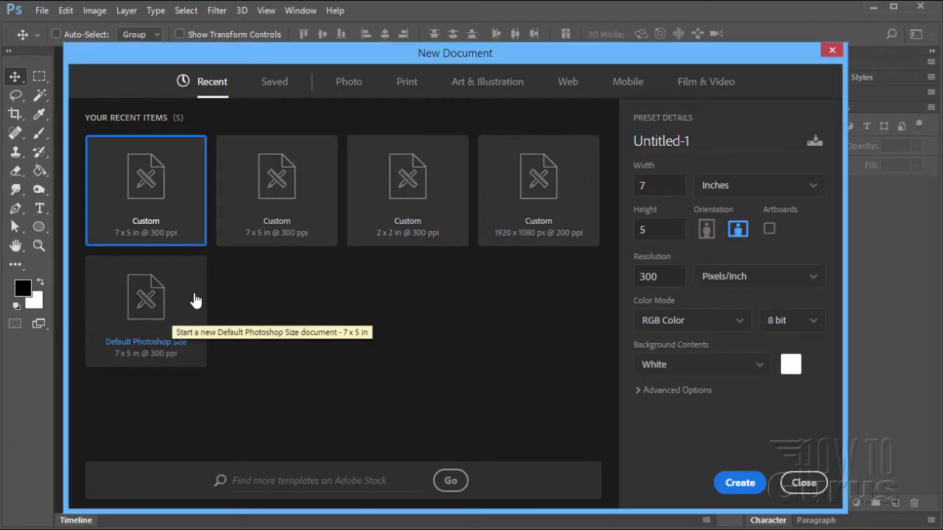
{"action": "left_click", "coordinate": [150, 320]}
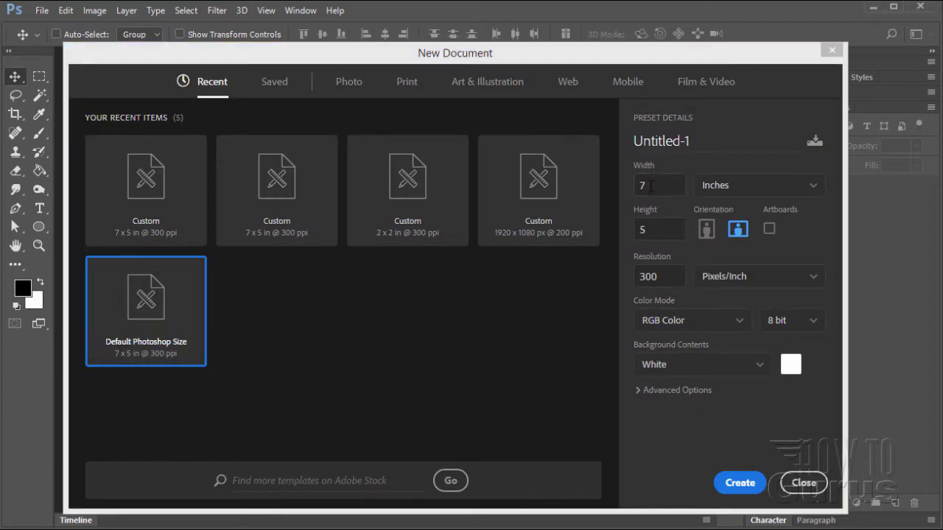
{"action": "double_click", "coordinate": [676, 278]}
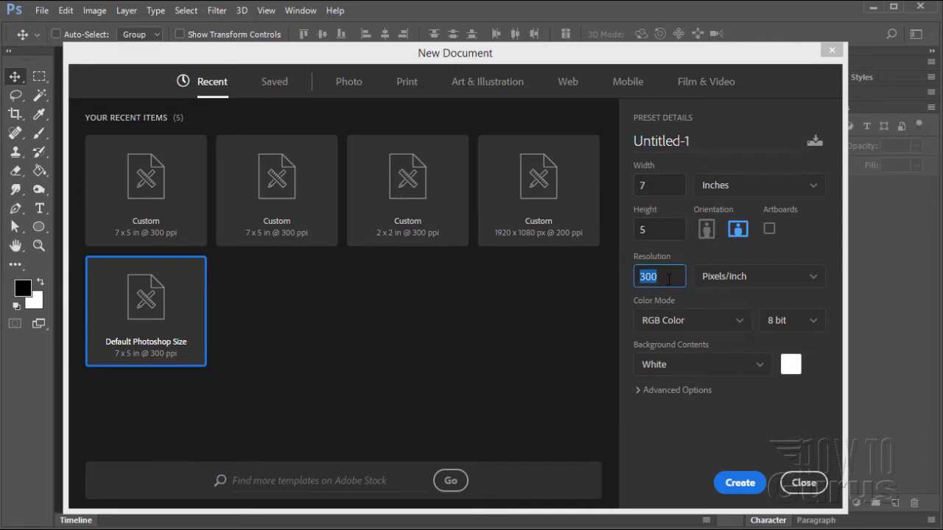
{"action": "left_click", "coordinate": [750, 484]}
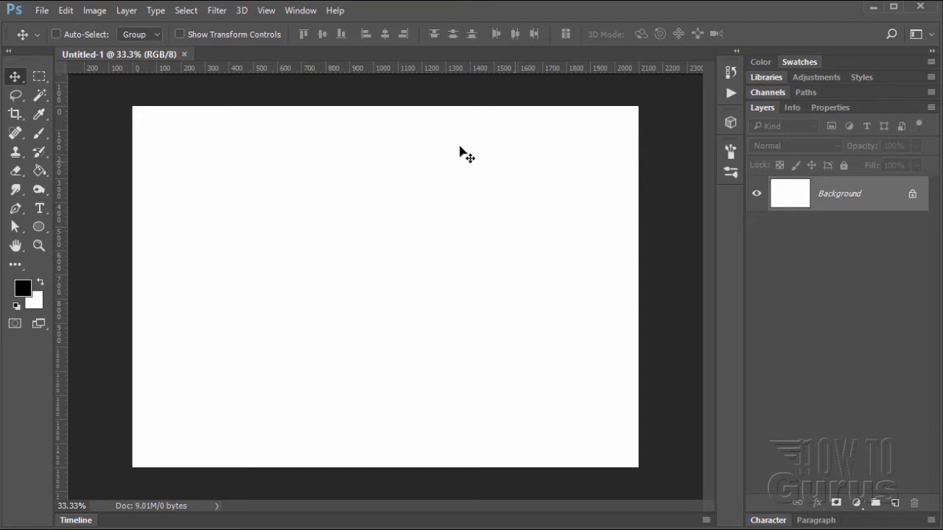
Set the foreground color to blue 001eff and fill the Background layer with it using the Paint Bucket
{"action": "left_click", "coordinate": [23, 289]}
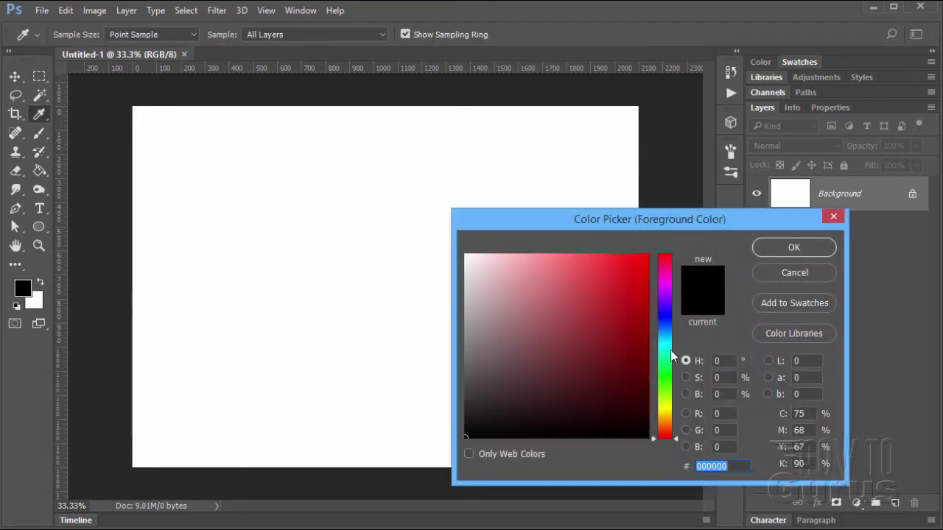
{"action": "left_click", "coordinate": [665, 318]}
{"action": "mouse_move", "coordinate": [607, 261]}
{"action": "left_mouse_down"}
{"action": "mouse_move", "coordinate": [616, 263]}
{"action": "mouse_move", "coordinate": [600, 259]}
{"action": "mouse_move", "coordinate": [648, 255]}
{"action": "left_mouse_up"}
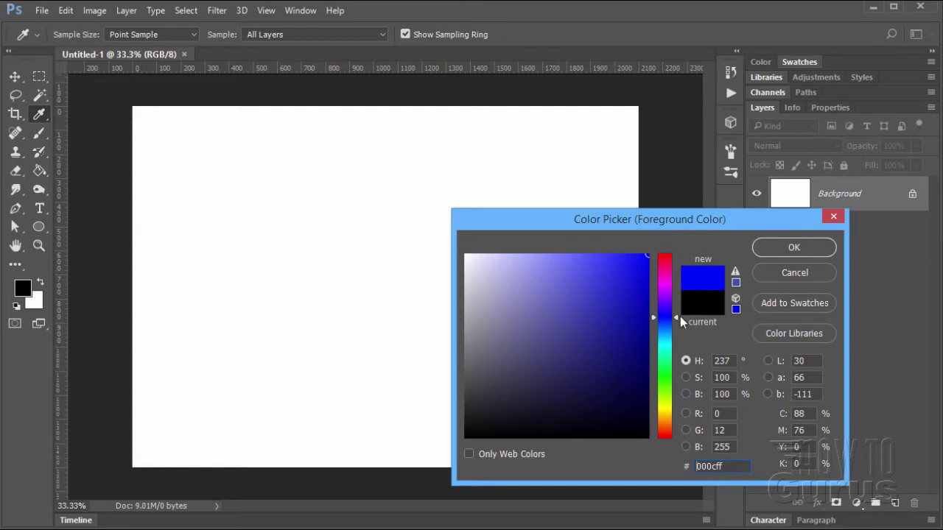
{"action": "left_click_drag", "start_coordinate": [675, 317], "coordinate": [678, 319]}
{"action": "left_click", "coordinate": [794, 249]}
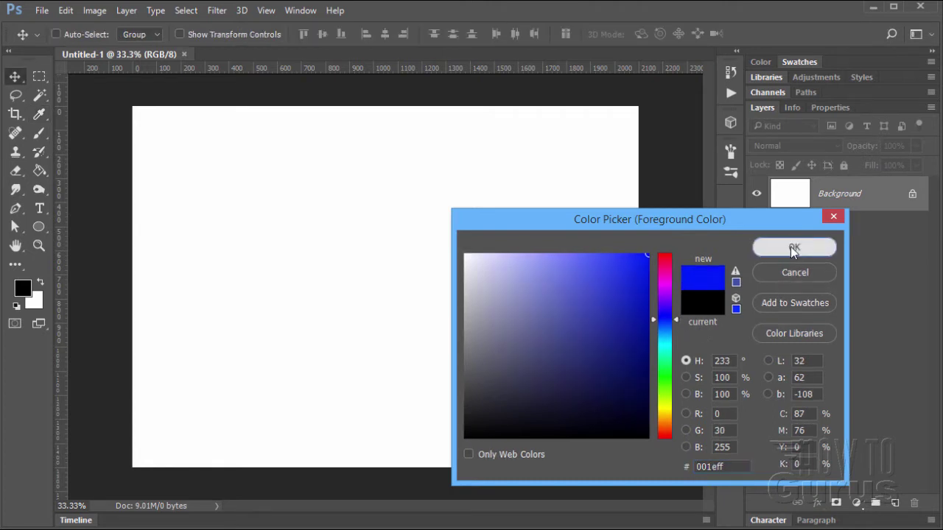
{"action": "left_click", "coordinate": [39, 172]}
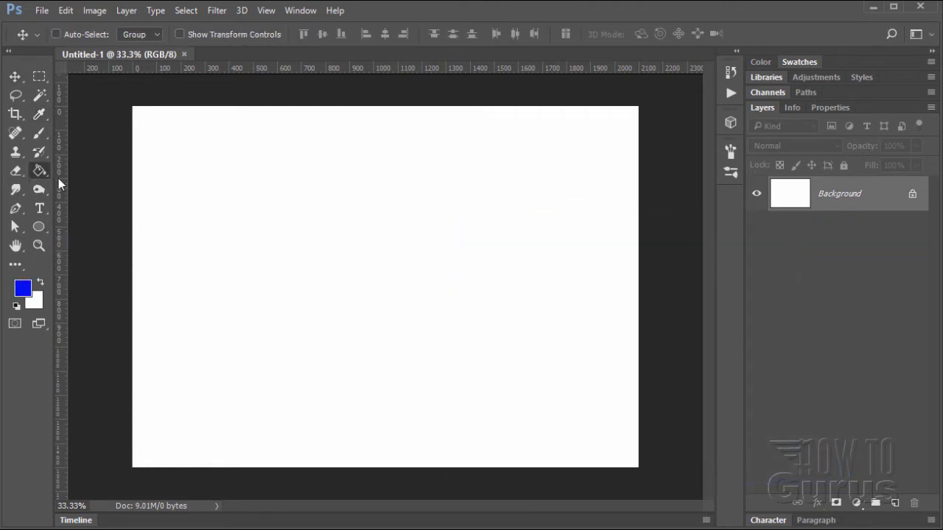
{"action": "left_click", "coordinate": [349, 305]}
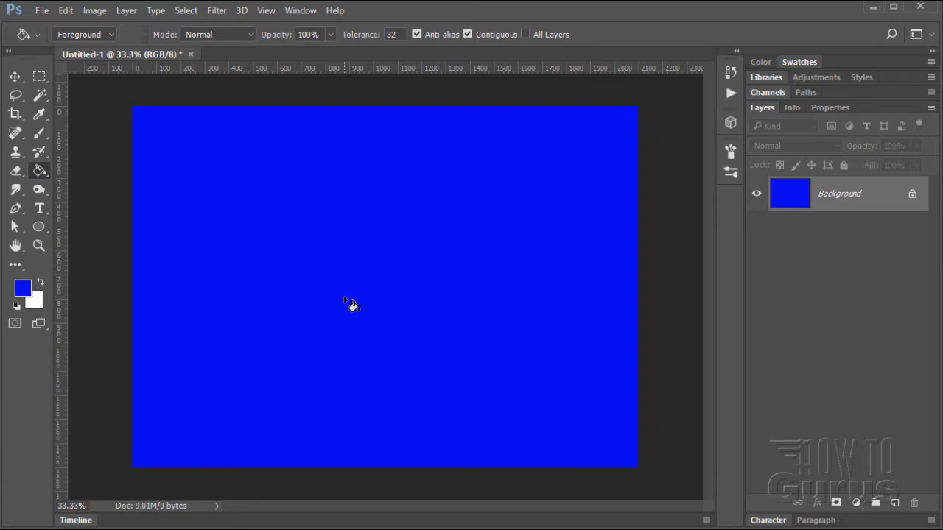
{"action": "left_click", "coordinate": [14, 77]}
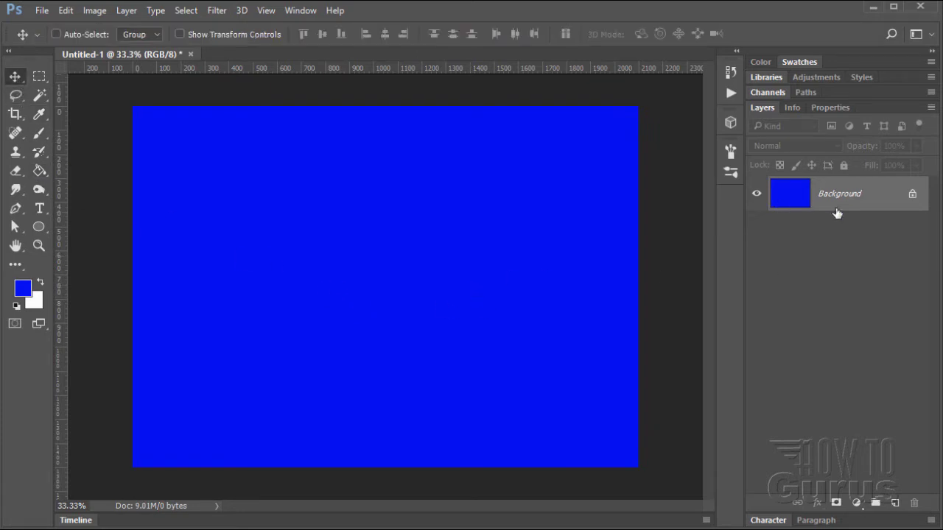
Add a new layer above the Background and fill it with yellow fff600
{"action": "left_click", "coordinate": [896, 503]}
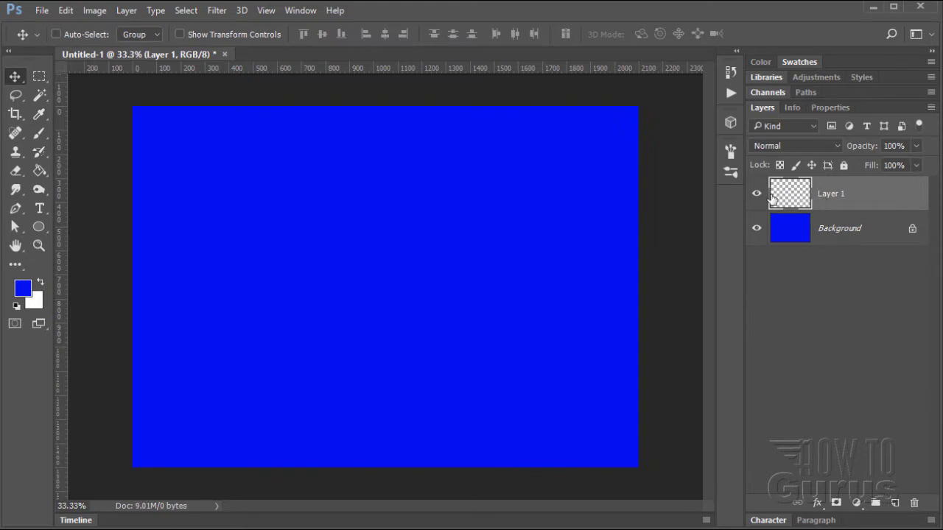
{"action": "left_click", "coordinate": [25, 288]}
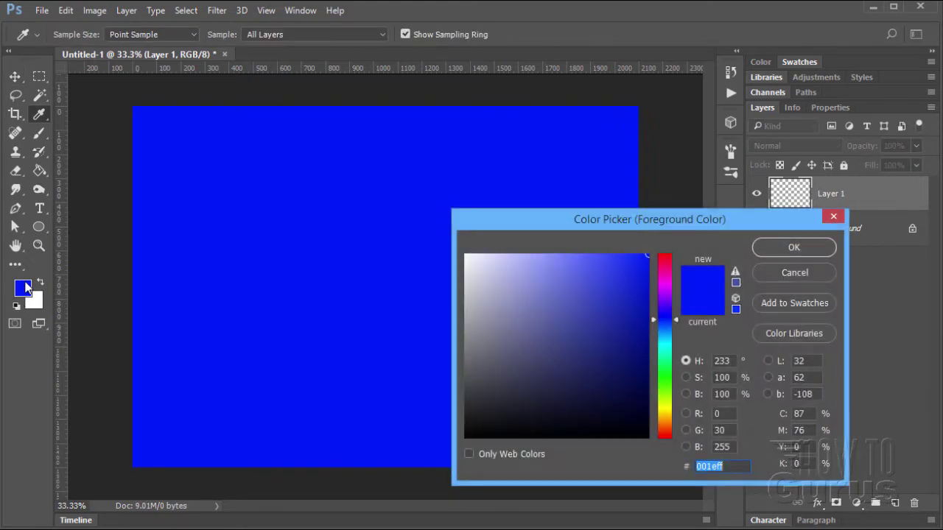
{"action": "left_click", "coordinate": [668, 409]}
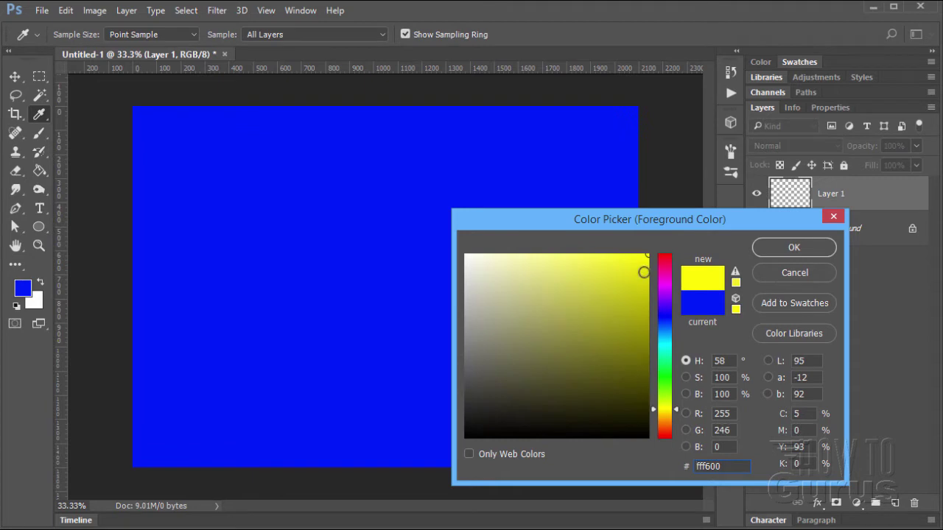
{"action": "left_click", "coordinate": [779, 251]}
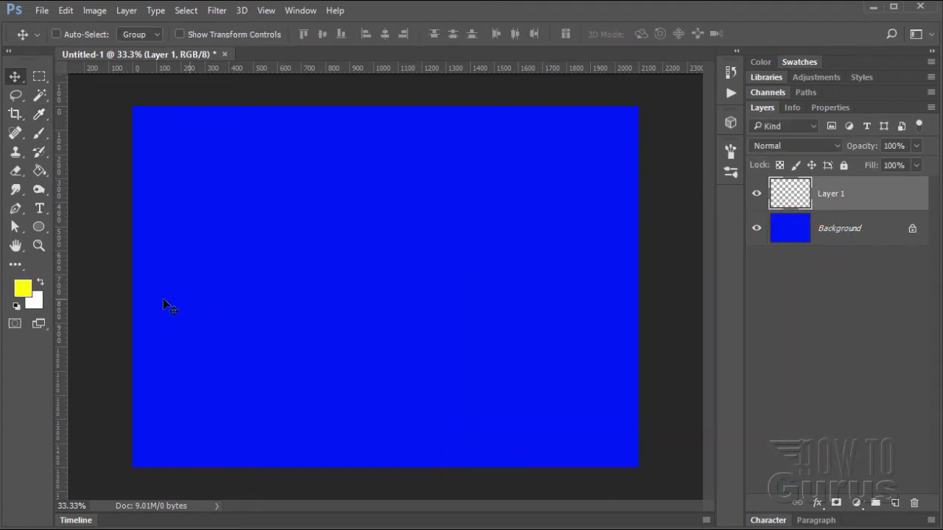
{"action": "left_click", "coordinate": [36, 172]}
{"action": "left_click", "coordinate": [255, 275]}
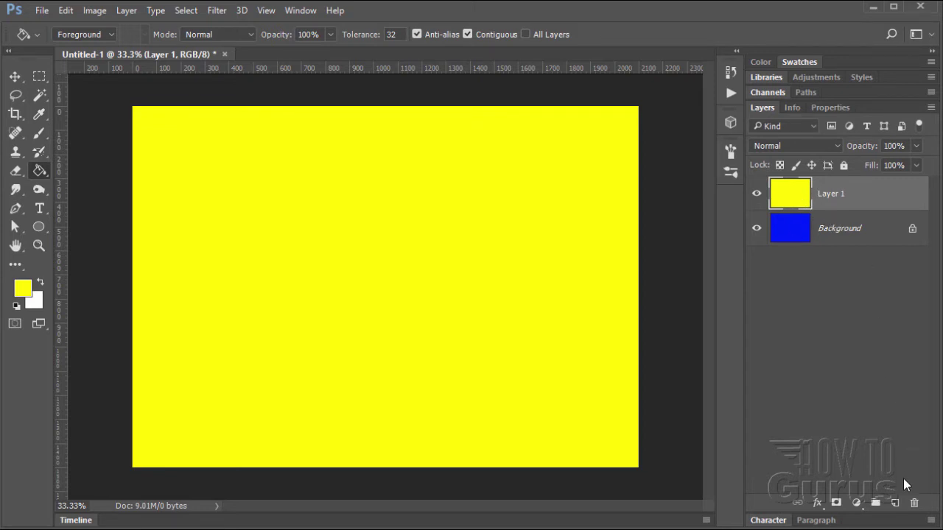
Add a layer mask to the yellow layer, fill the mask's upper half with black, and deselect
{"action": "left_click", "coordinate": [837, 502]}
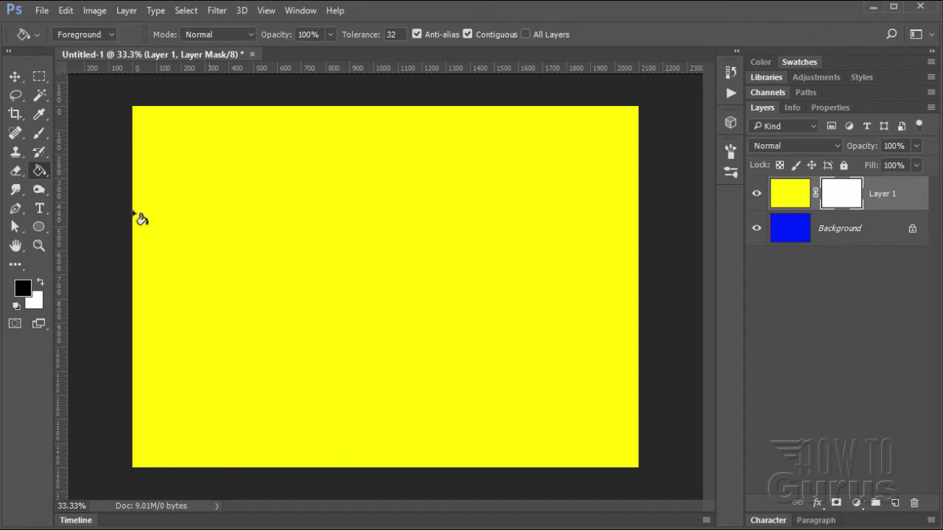
{"action": "left_click", "coordinate": [43, 77]}
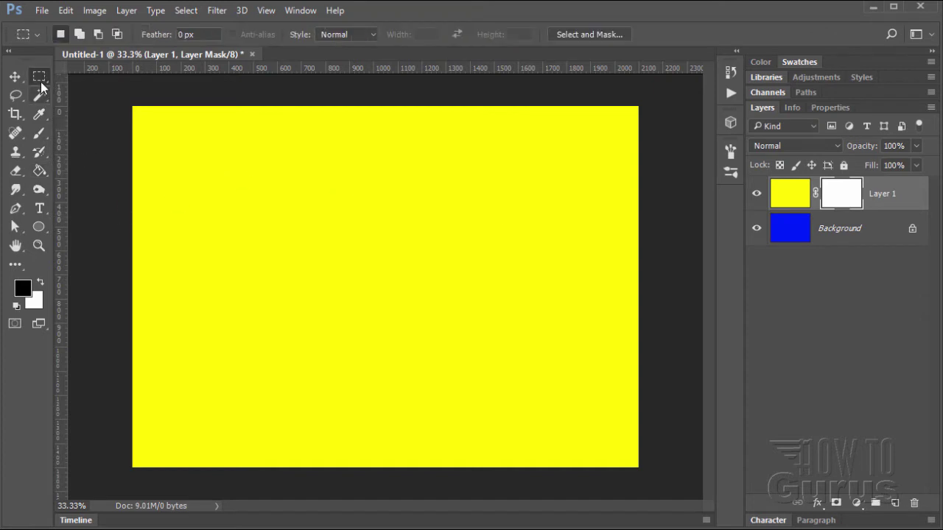
{"action": "left_click_drag", "start_coordinate": [133, 107], "coordinate": [663, 285]}
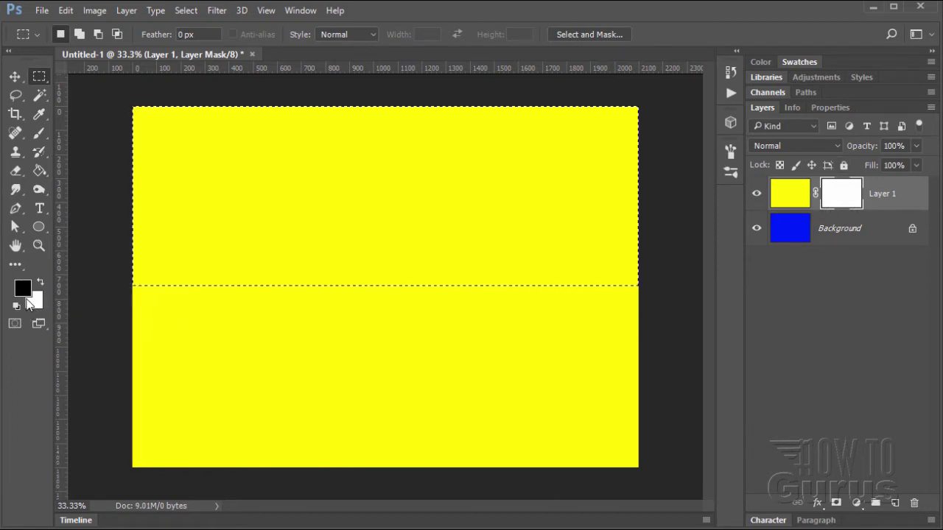
{"action": "left_click", "coordinate": [40, 170]}
{"action": "left_click", "coordinate": [318, 223]}
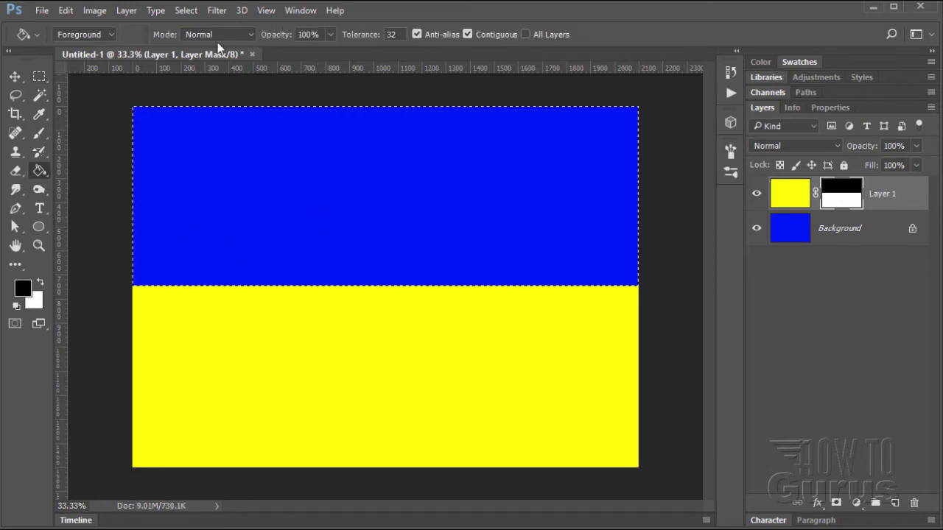
{"action": "left_click", "coordinate": [195, 10]}
{"action": "left_click", "coordinate": [196, 39]}
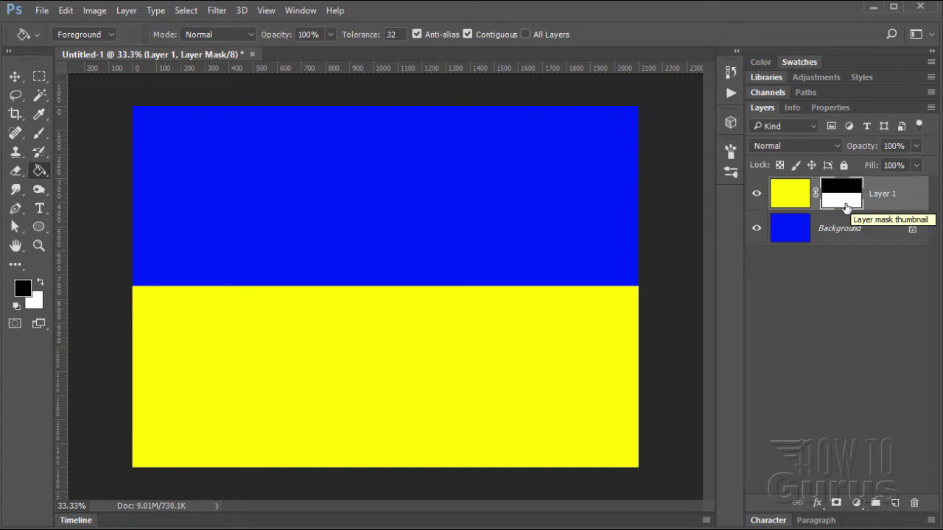
Select a full-width rectangular band starting at the lower edge of the blue area, leaving a narrow yellow strip beneath it
{"action": "left_click", "coordinate": [39, 77]}
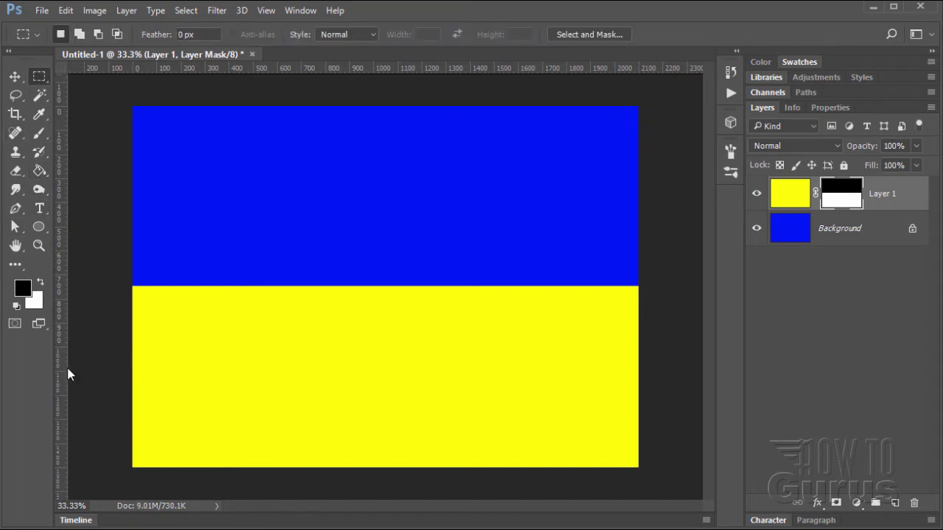
{"action": "left_click_drag", "start_coordinate": [119, 285], "coordinate": [464, 418]}
{"action": "left_click_drag", "start_coordinate": [626, 417], "coordinate": [650, 420]}
{"action": "left_click", "coordinate": [651, 420]}
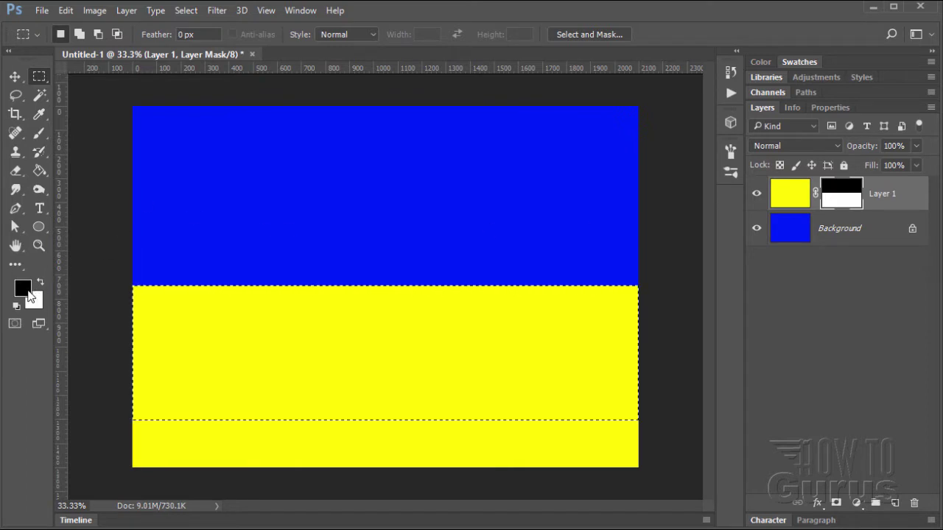
Apply a horizontal black-to-white linear gradient to the mask across the selected band, running from left to right, and deselect
{"action": "left_click", "coordinate": [39, 171]}
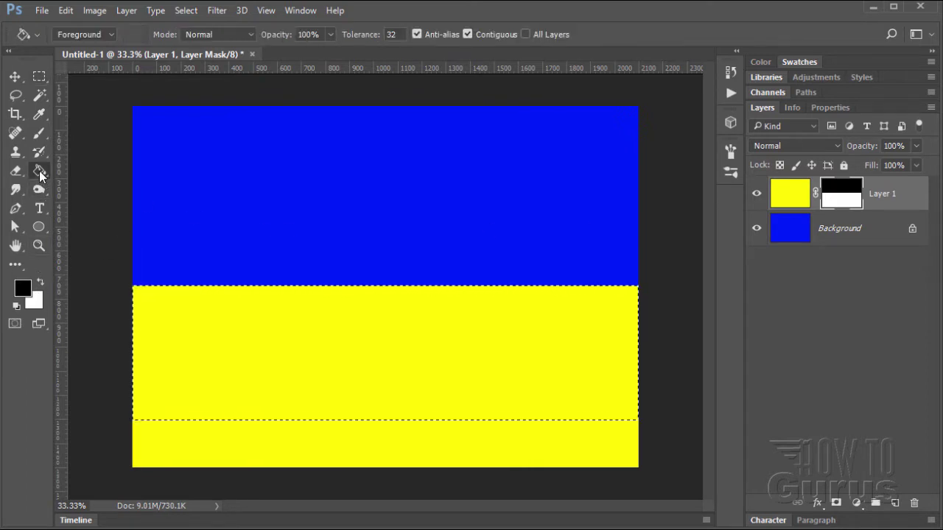
{"action": "right_click", "coordinate": [39, 171]}
{"action": "left_click", "coordinate": [84, 170]}
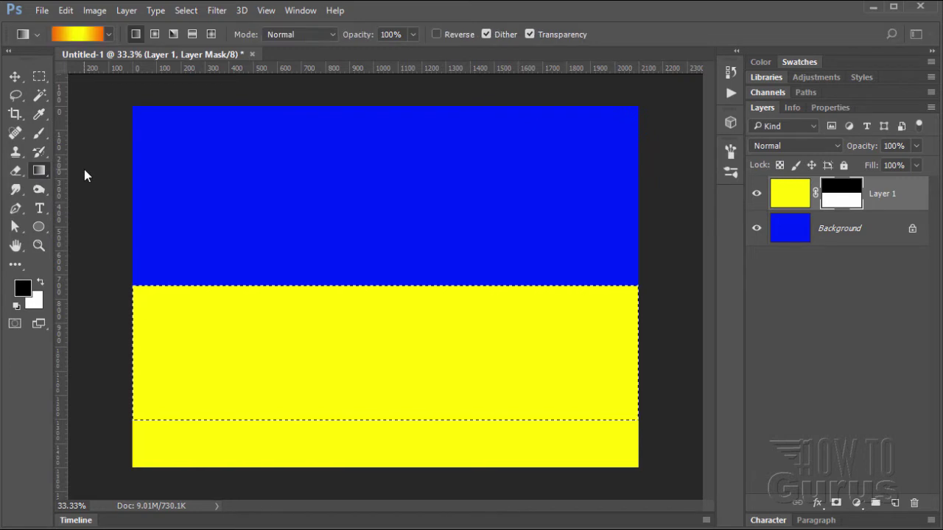
{"action": "left_click", "coordinate": [107, 33]}
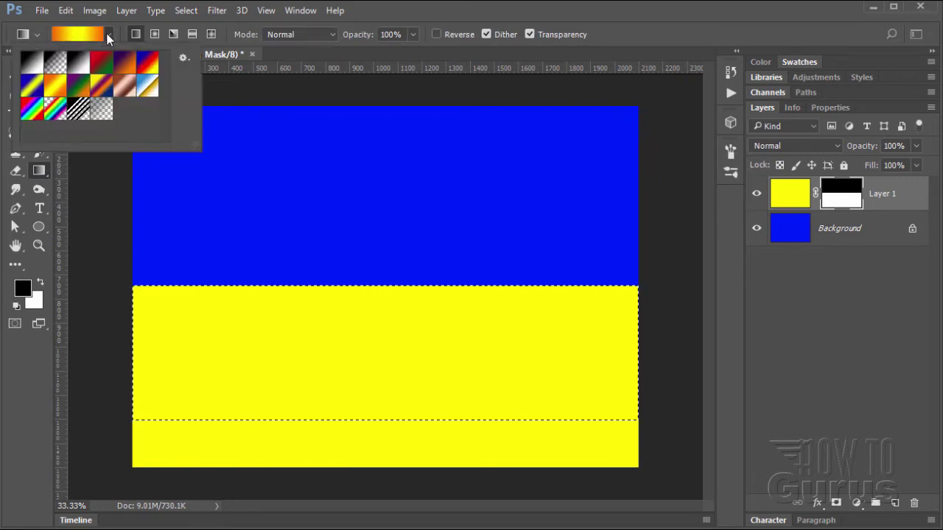
{"action": "left_click", "coordinate": [32, 65]}
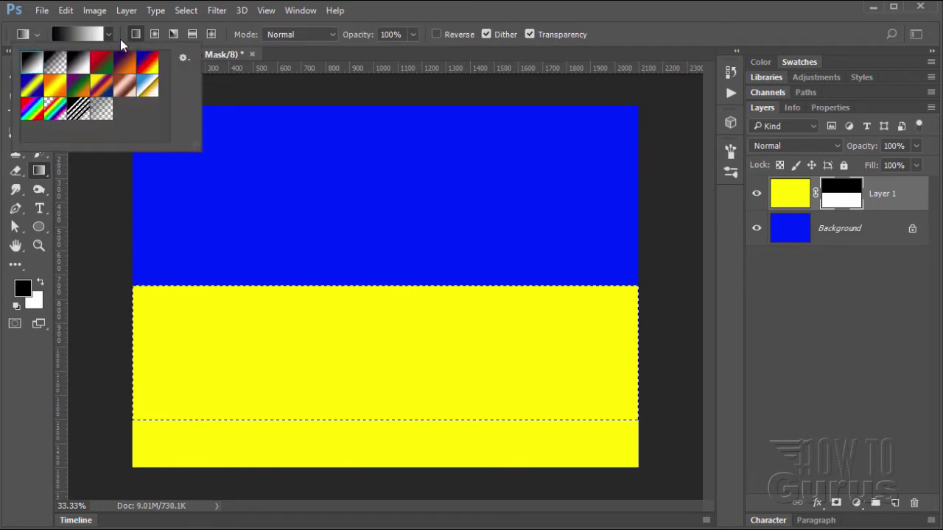
{"action": "left_click", "coordinate": [107, 34]}
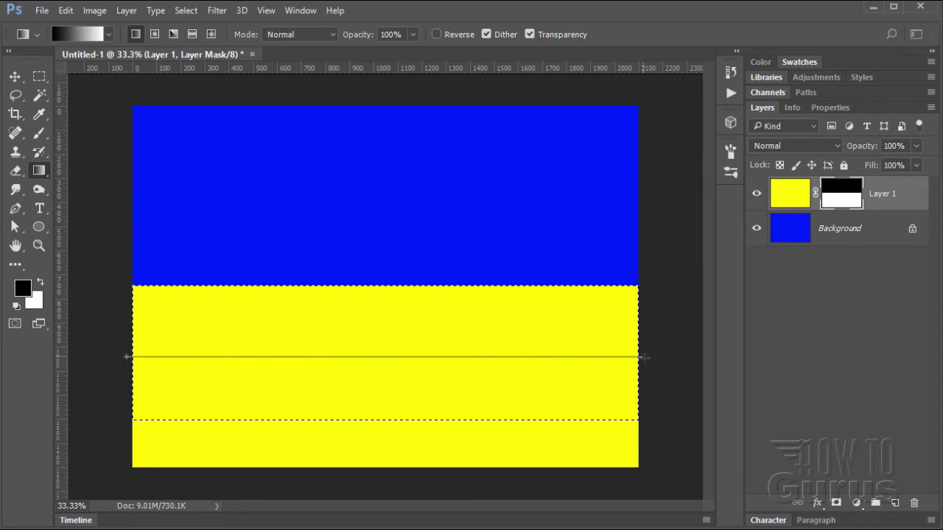
{"action": "left_click_drag", "start_coordinate": [644, 359], "coordinate": [645, 359]}
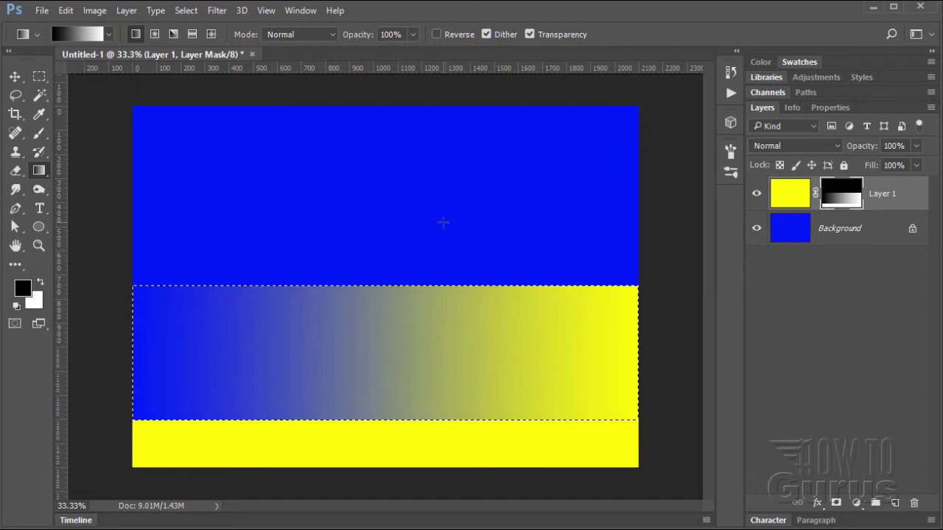
{"action": "left_click", "coordinate": [185, 11]}
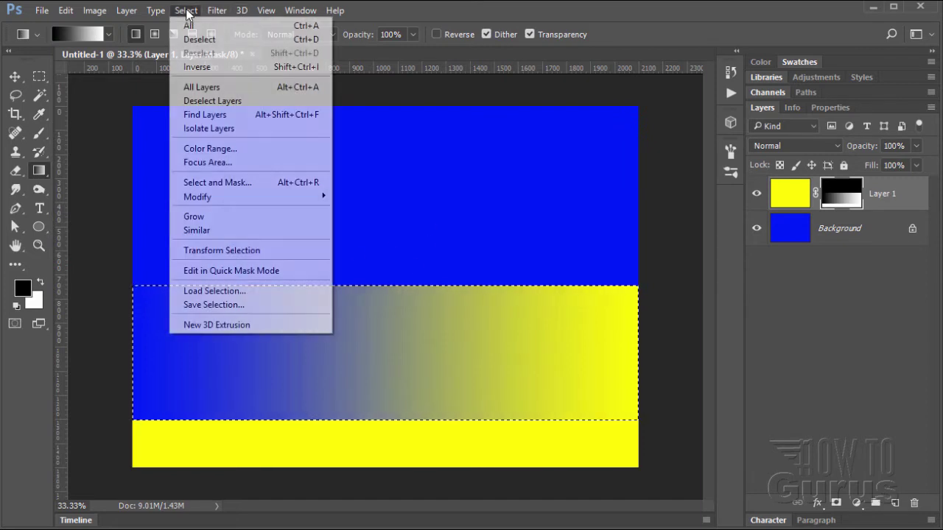
{"action": "left_click", "coordinate": [199, 38]}
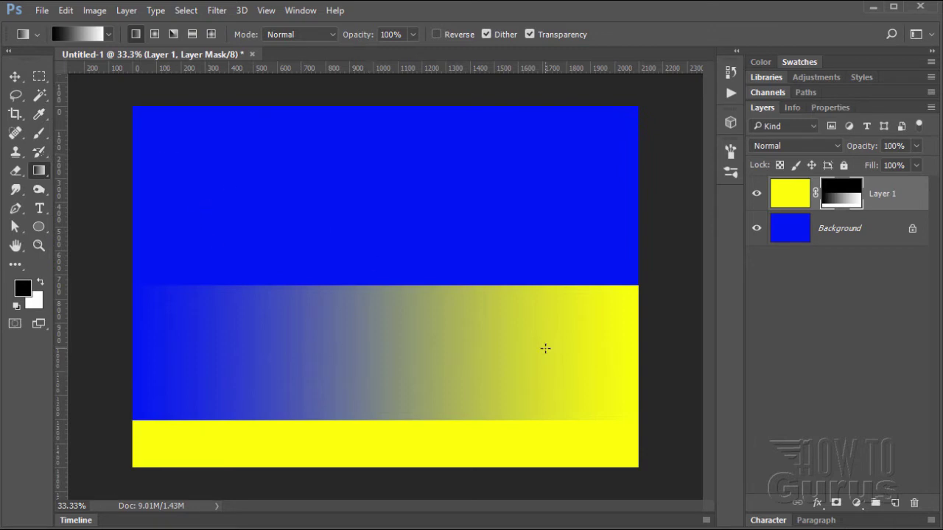
Close the blue and yellow document without saving it and switch to the Move tool
{"action": "left_click", "coordinate": [254, 54]}
{"action": "left_click", "coordinate": [471, 218]}
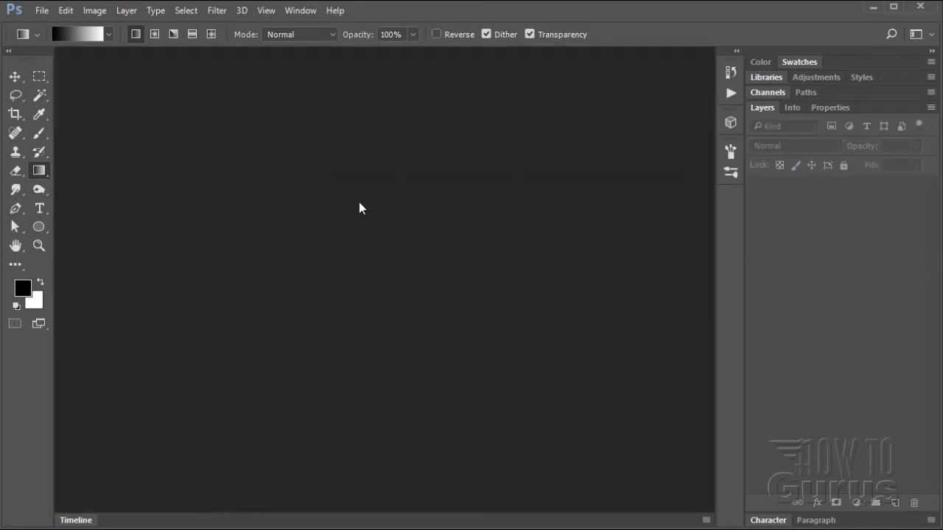
{"action": "left_click", "coordinate": [14, 77]}
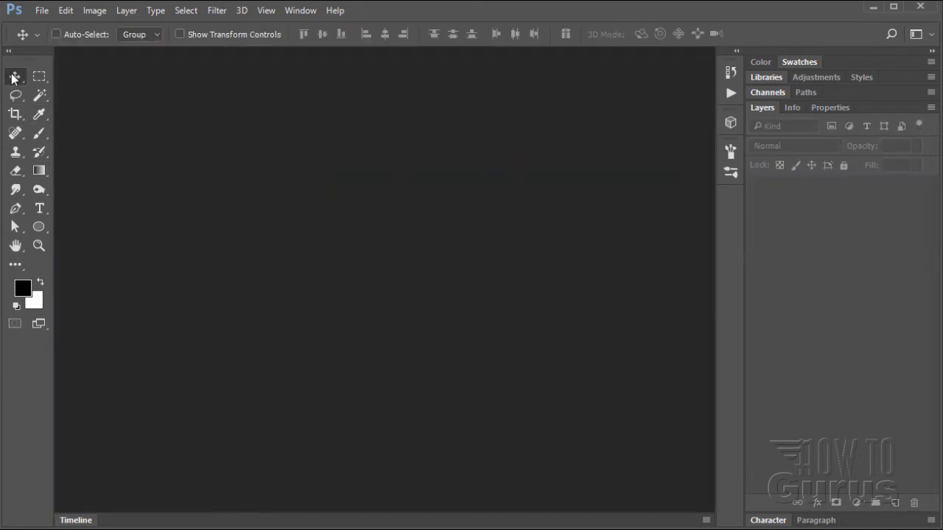
Create a new 7 x 5 inch, 300 ppi RGB document with a white background from the Default Photoshop Size preset
{"action": "left_click", "coordinate": [42, 11]}
{"action": "left_click", "coordinate": [47, 25]}
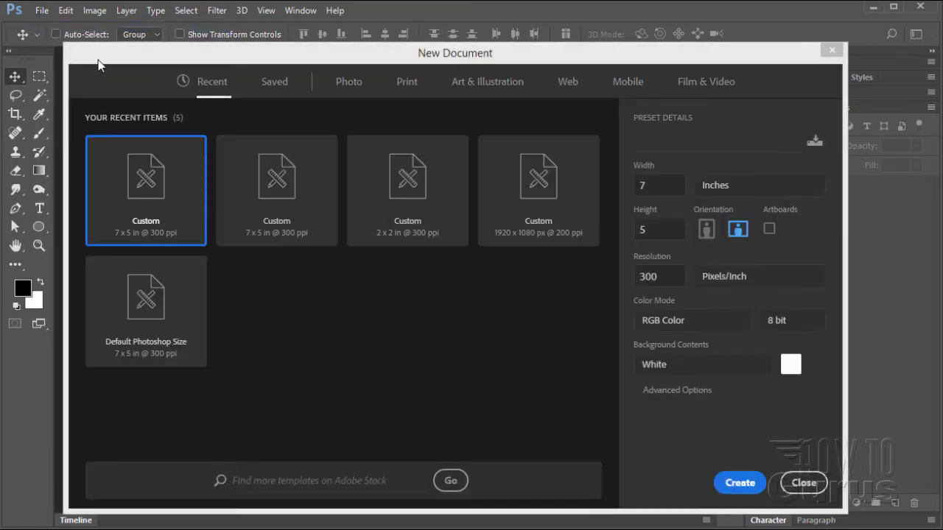
{"action": "left_click", "coordinate": [142, 308]}
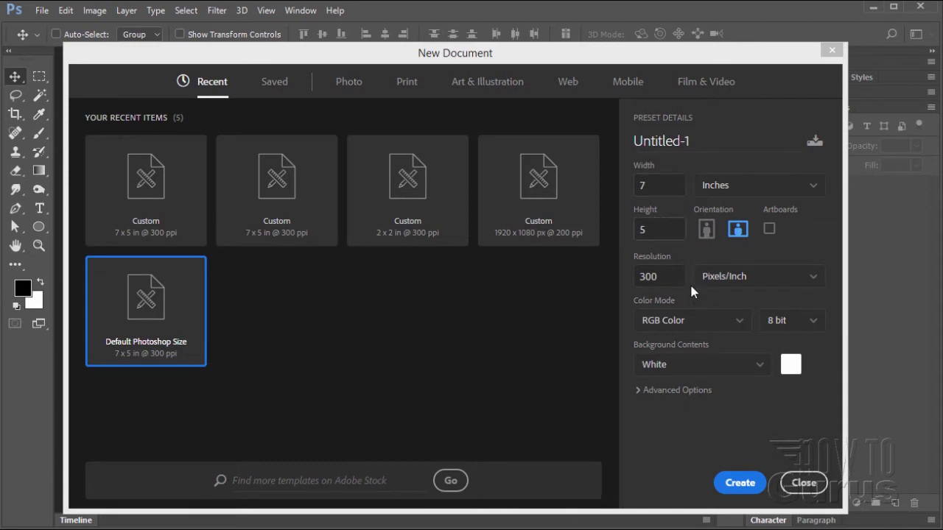
{"action": "left_click", "coordinate": [740, 483]}
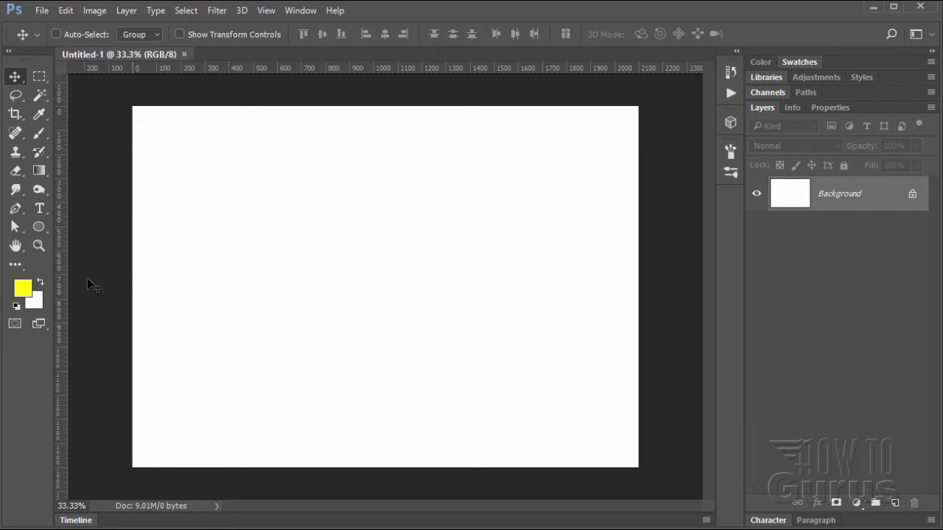
Fit the blank canvas to the screen and reset the foreground and background colours to black and white
{"action": "left_click", "coordinate": [39, 246]}
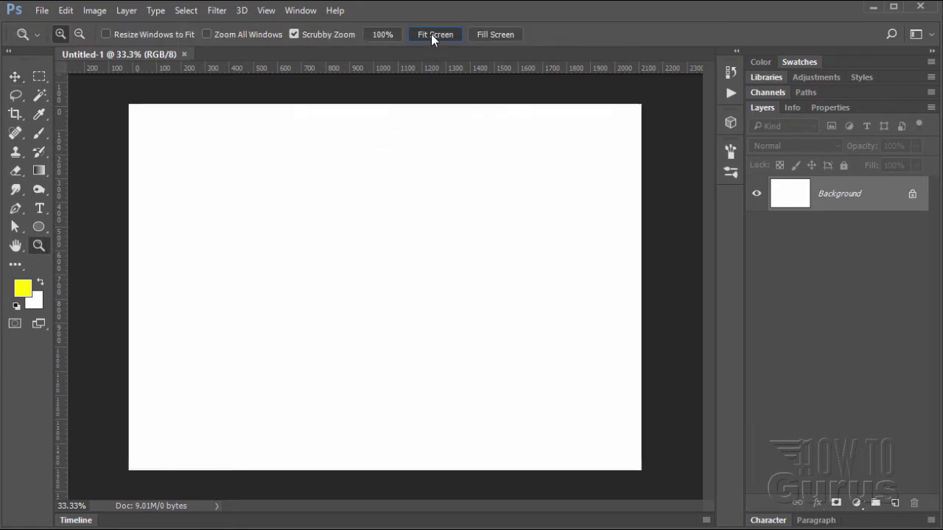
{"action": "left_click", "coordinate": [431, 34]}
{"action": "left_click", "coordinate": [16, 306]}
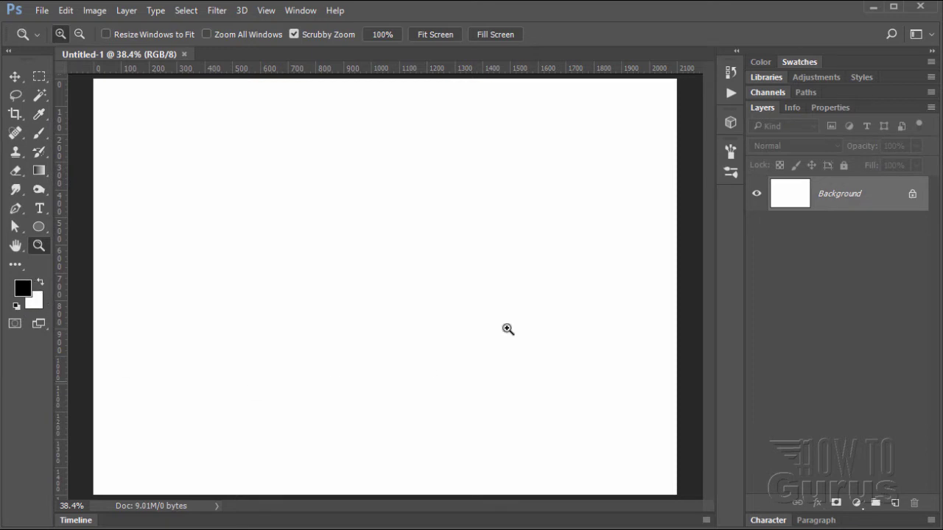
Open the recent file forest-438432_1920.jpg, copy its image into the blank document as a new layer, and close the source file
{"action": "left_click", "coordinate": [17, 77]}
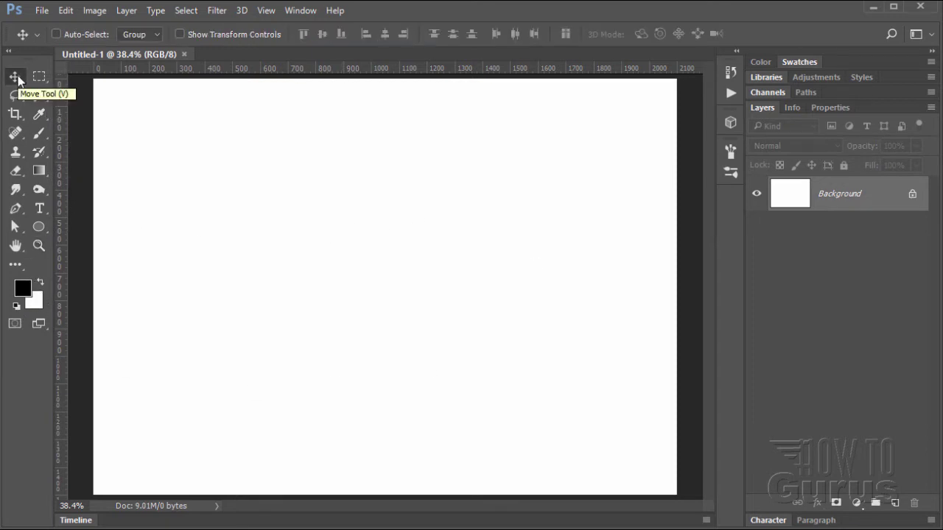
{"action": "left_click", "coordinate": [44, 11]}
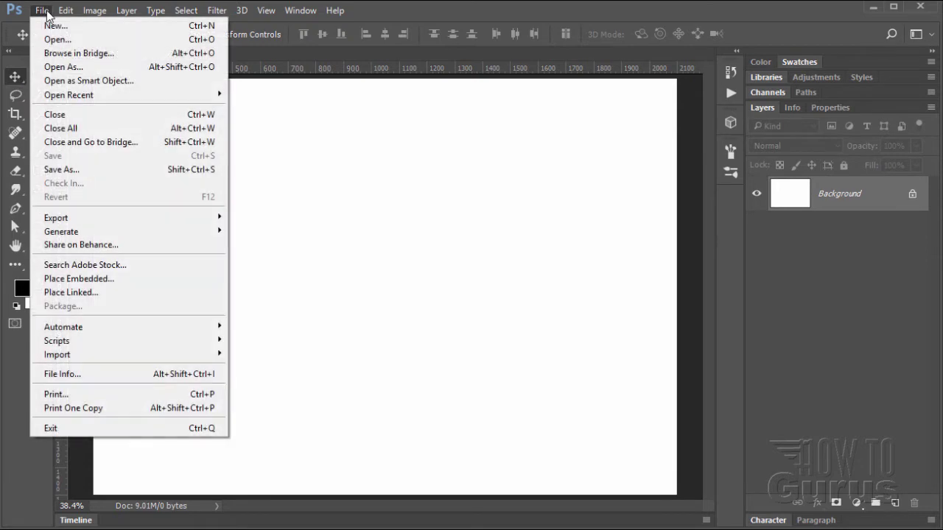
{"action": "mouse_move", "coordinate": [100, 98]}
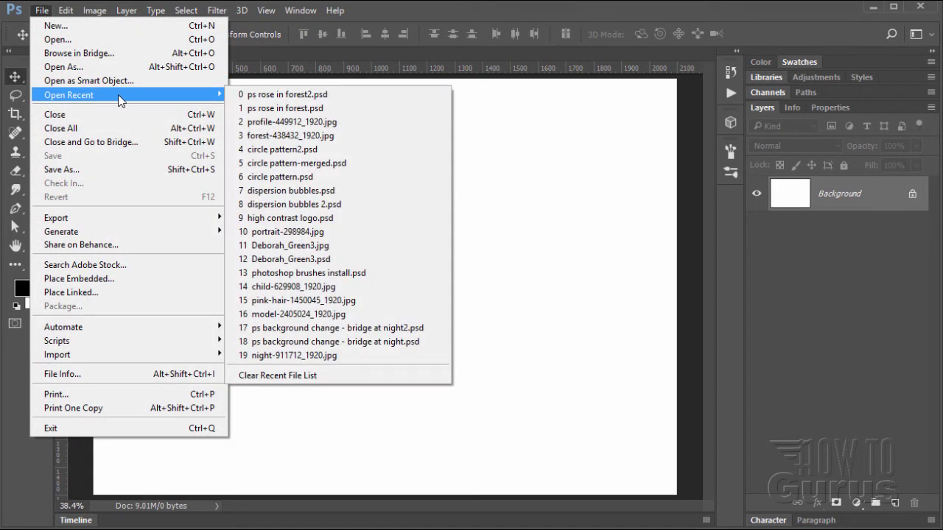
{"action": "left_click", "coordinate": [340, 137]}
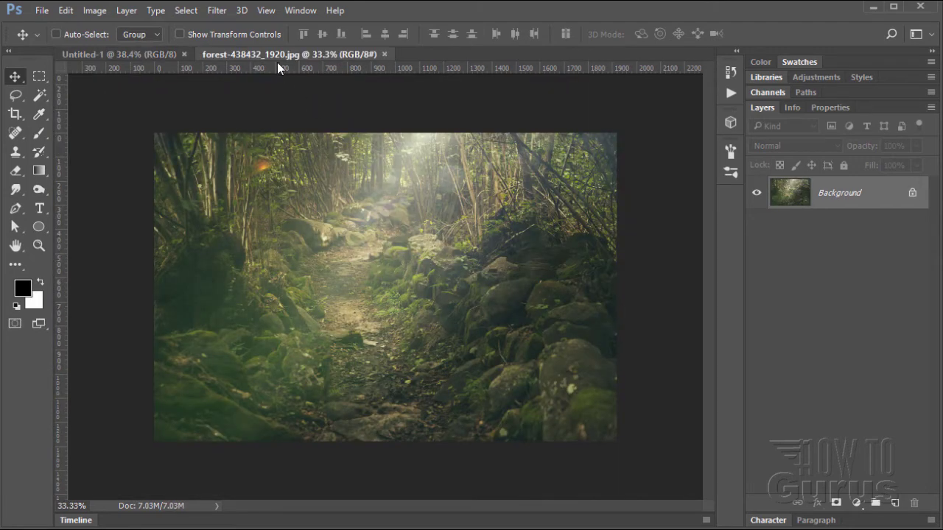
{"action": "left_click_drag", "start_coordinate": [287, 54], "coordinate": [472, 246]}
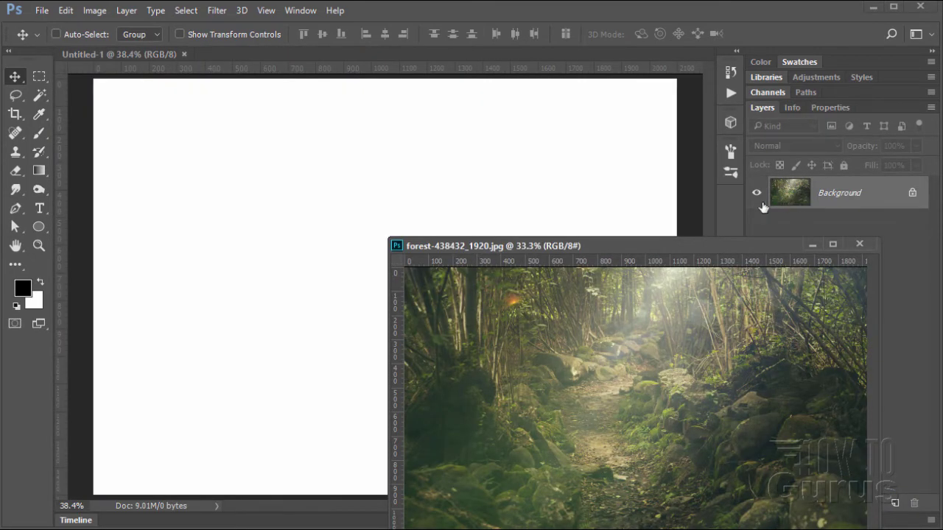
{"action": "left_click_drag", "start_coordinate": [791, 198], "coordinate": [354, 196]}
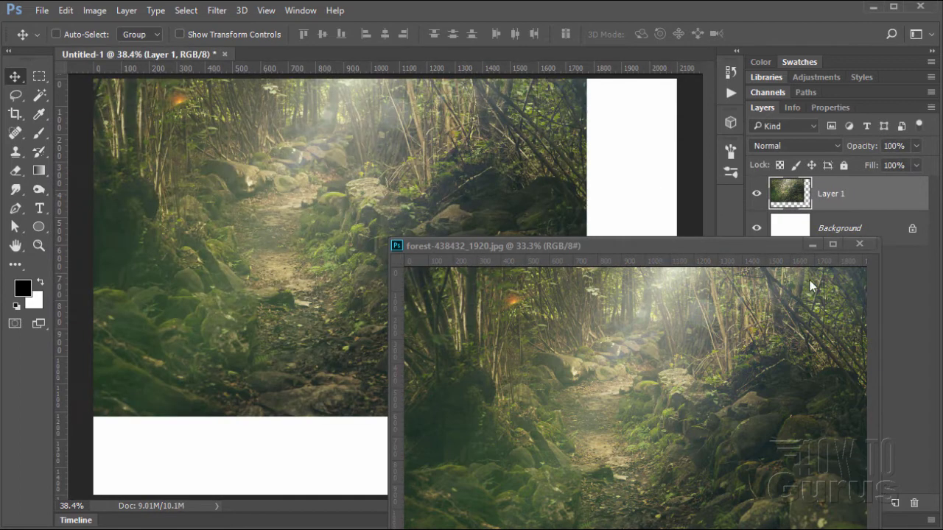
{"action": "left_click", "coordinate": [862, 241]}
Align the forest layer to the canvas's upper-left corner and stretch it to fill the canvas, about 110% wide and 118% high
{"action": "left_click_drag", "start_coordinate": [221, 162], "coordinate": [264, 191]}
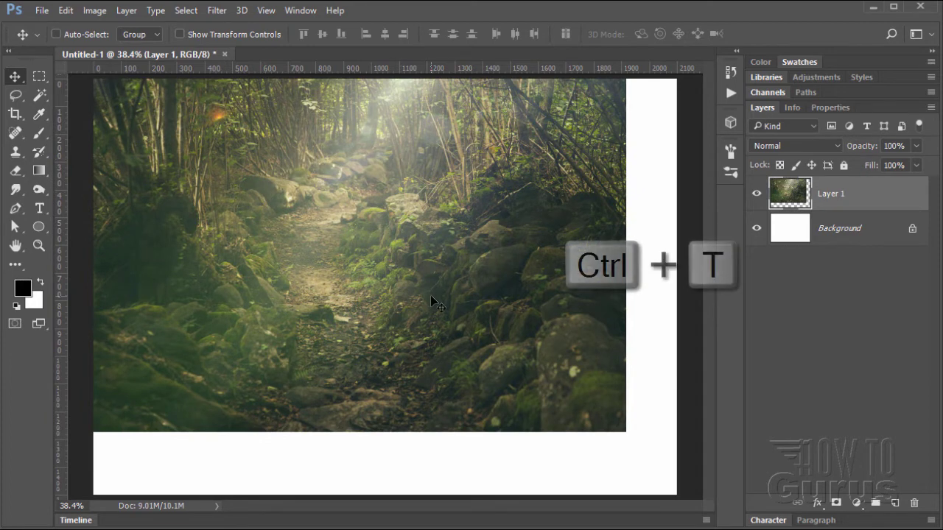
{"action": "key", "text": "ctrl"}
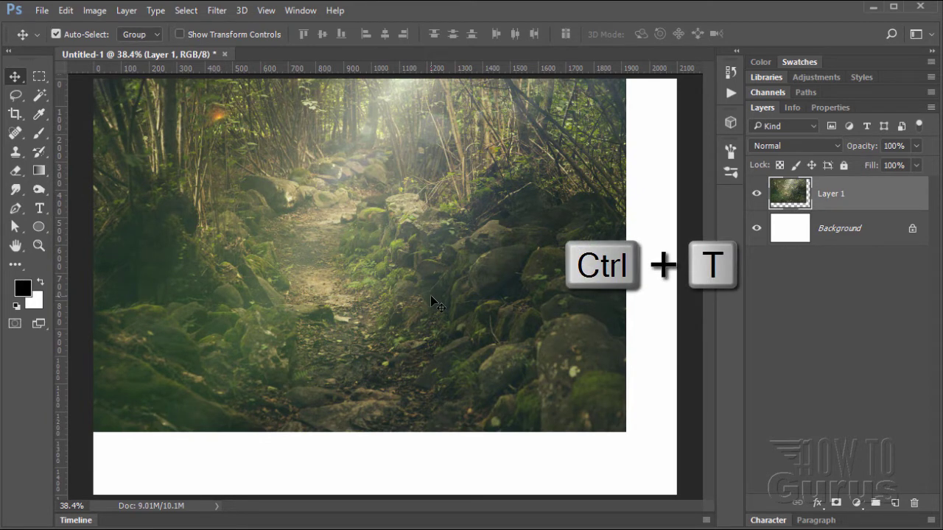
{"action": "key", "text": "ctrl+t"}
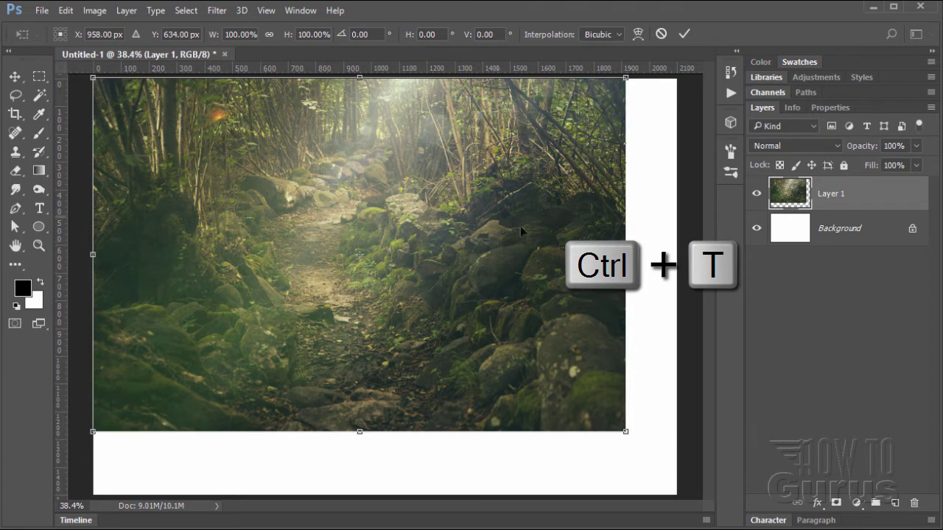
{"action": "left_click_drag", "start_coordinate": [626, 433], "coordinate": [681, 496]}
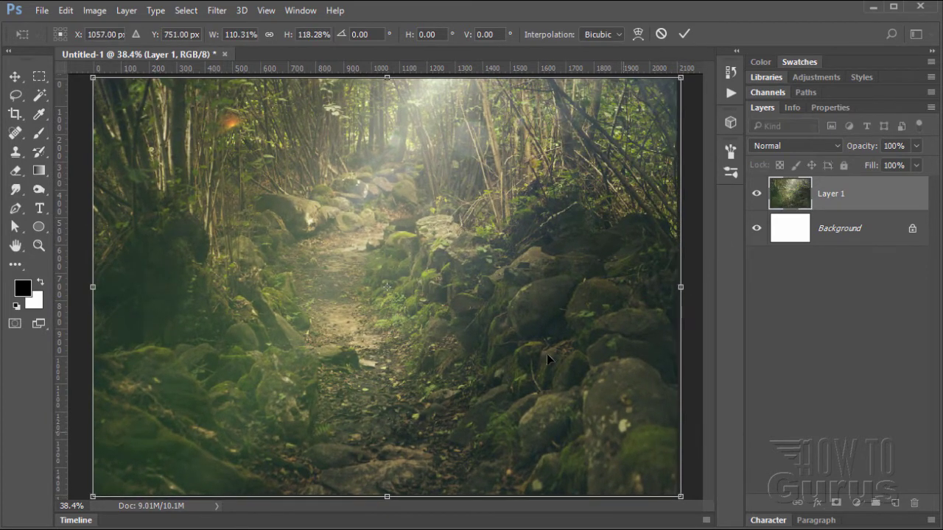
{"action": "left_click", "coordinate": [684, 34]}
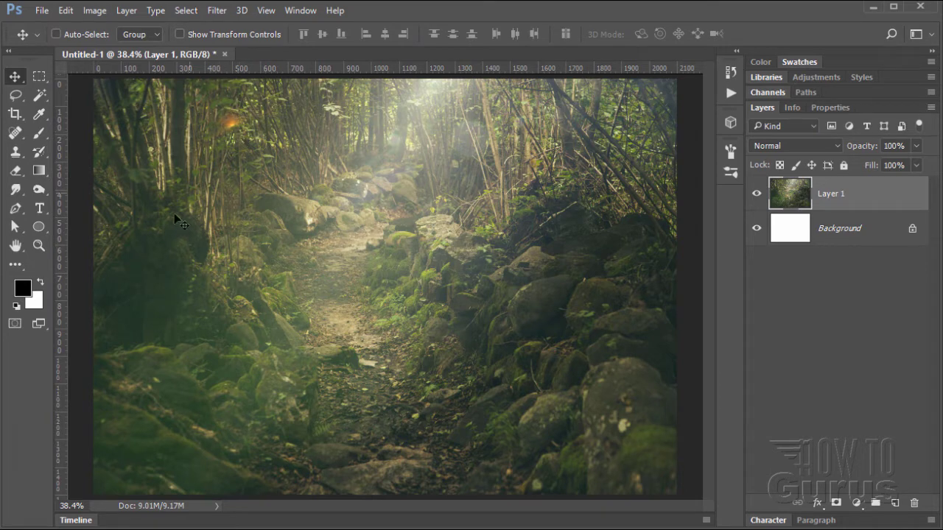
Cover the orange flare spot among the trees using the Clone Stamp, sampling the foliage just below it, and return to the Move tool
{"action": "left_click", "coordinate": [16, 154]}
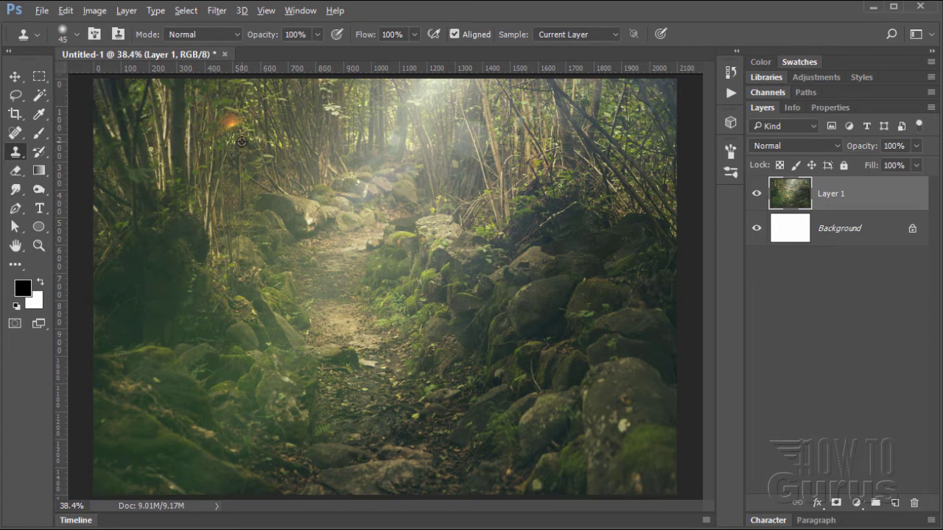
{"action": "left_click", "coordinate": [240, 148], "text": "alt"}
{"action": "mouse_move", "coordinate": [234, 130]}
{"action": "left_mouse_down"}
{"action": "mouse_move", "coordinate": [221, 128]}
{"action": "mouse_move", "coordinate": [237, 127]}
{"action": "left_mouse_up"}
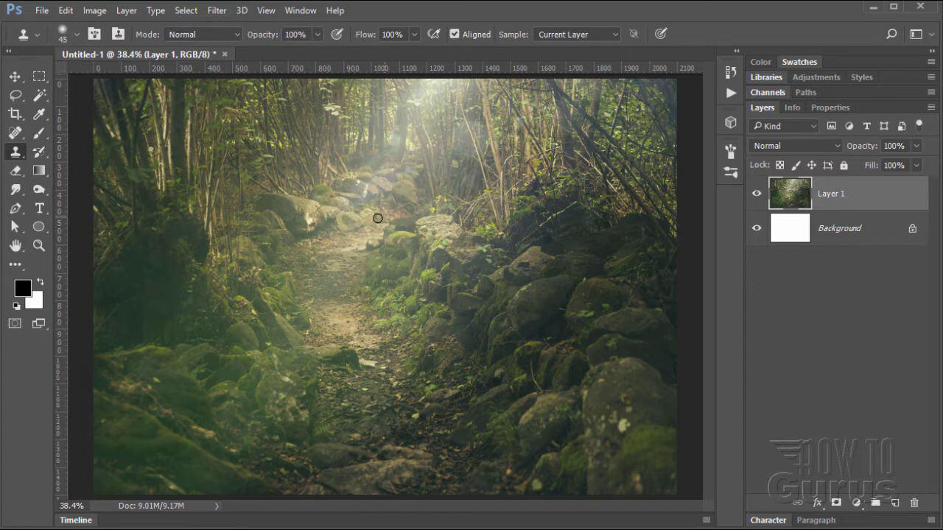
{"action": "left_click", "coordinate": [15, 76]}
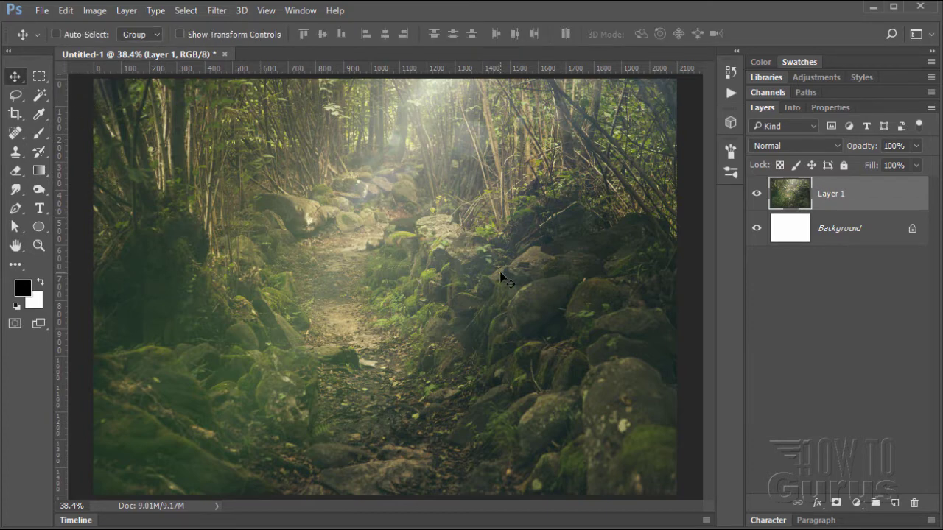
Open the recent file profile-449912_1920.jpg, copy the portrait into the forest document as a new layer, and close the source file
{"action": "left_click", "coordinate": [41, 12]}
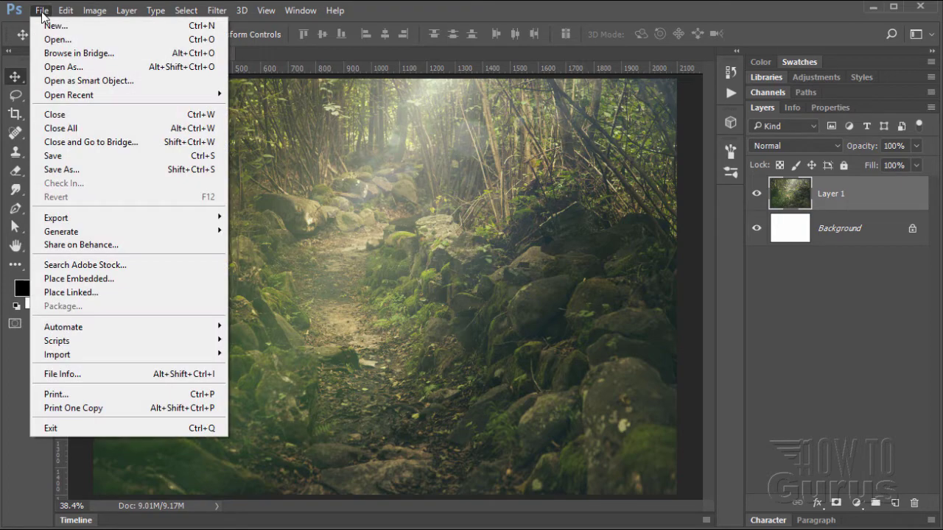
{"action": "mouse_move", "coordinate": [101, 95]}
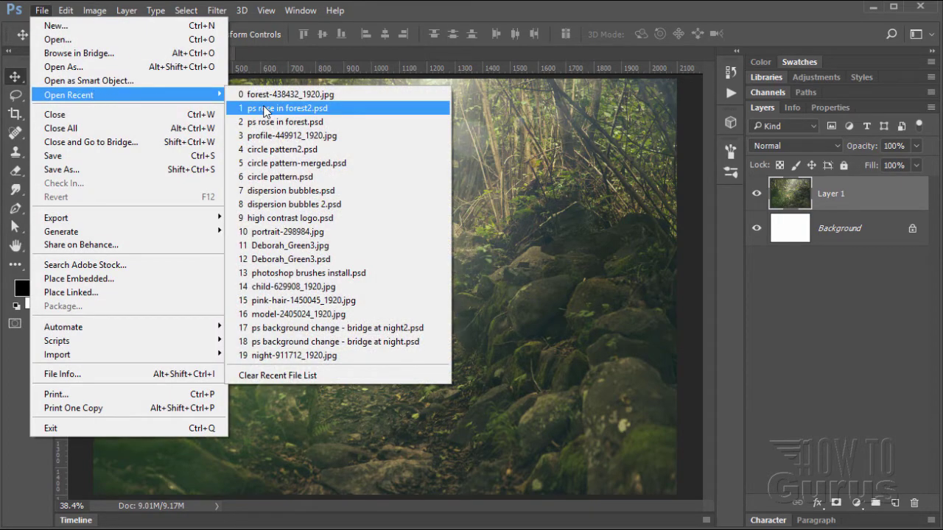
{"action": "left_click", "coordinate": [306, 136]}
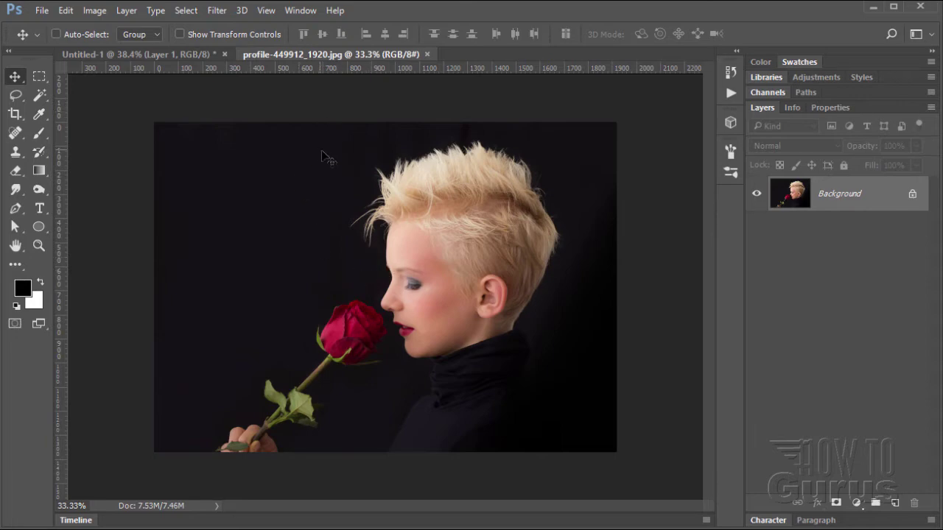
{"action": "left_click_drag", "start_coordinate": [317, 54], "coordinate": [540, 251]}
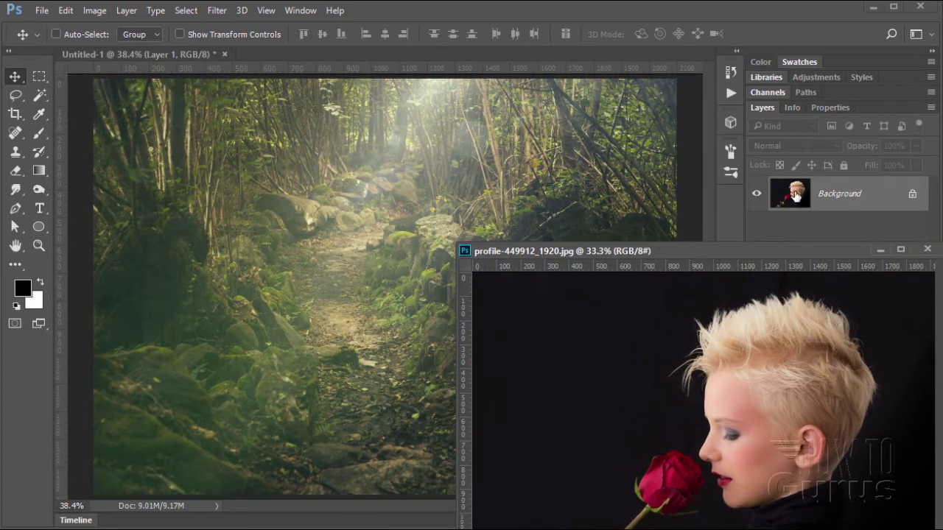
{"action": "left_click_drag", "start_coordinate": [790, 193], "coordinate": [439, 205]}
{"action": "left_click", "coordinate": [673, 254]}
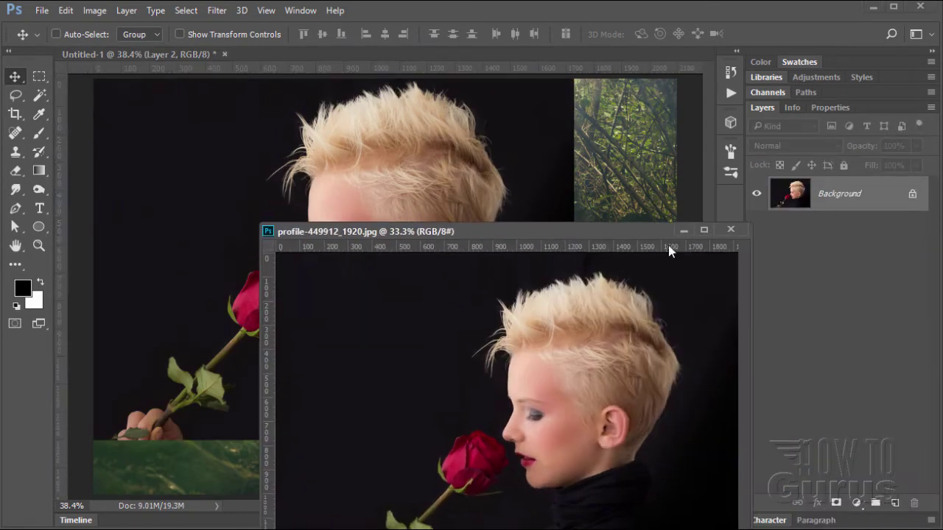
{"action": "left_click", "coordinate": [728, 230]}
Align the portrait layer to the canvas's lower-right corner and scale it proportionally to about 109.6% so it fills the canvas
{"action": "left_click_drag", "start_coordinate": [353, 259], "coordinate": [455, 314]}
{"action": "key", "text": "ctrl+t"}
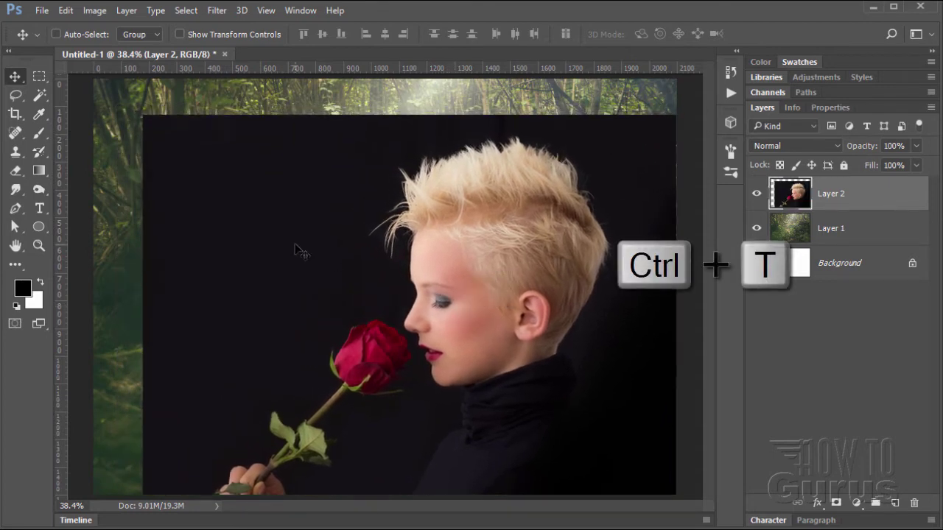
{"action": "key", "text": "ctrl+t"}
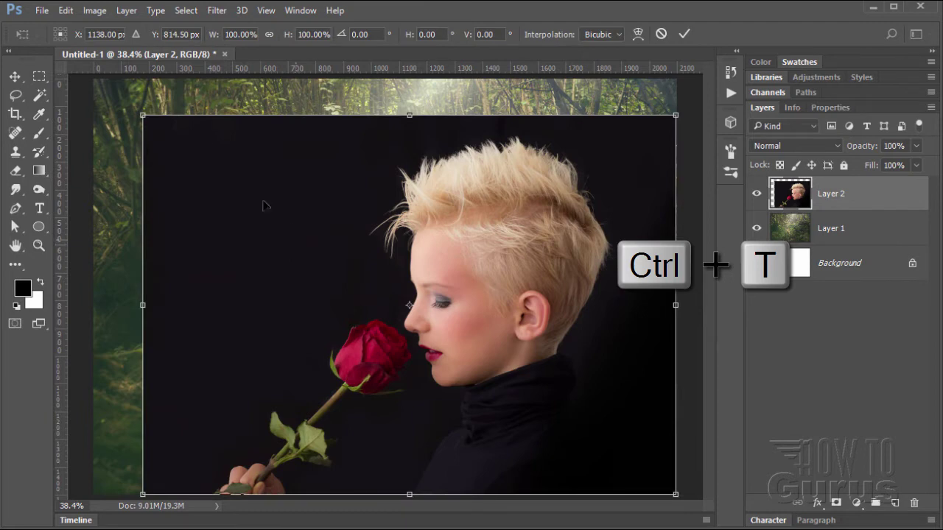
{"action": "key", "text": "shift"}
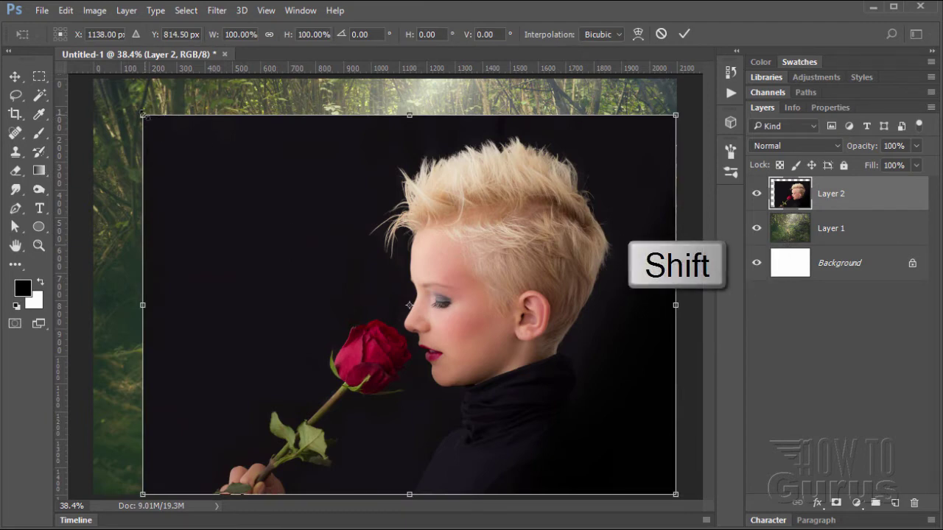
{"action": "left_click_drag", "start_coordinate": [144, 115], "coordinate": [93, 78]}
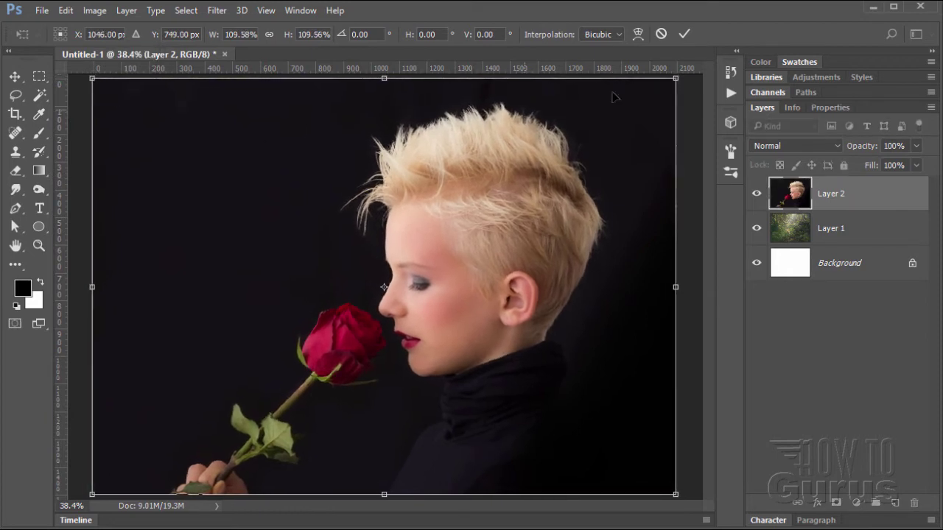
{"action": "left_click", "coordinate": [680, 33]}
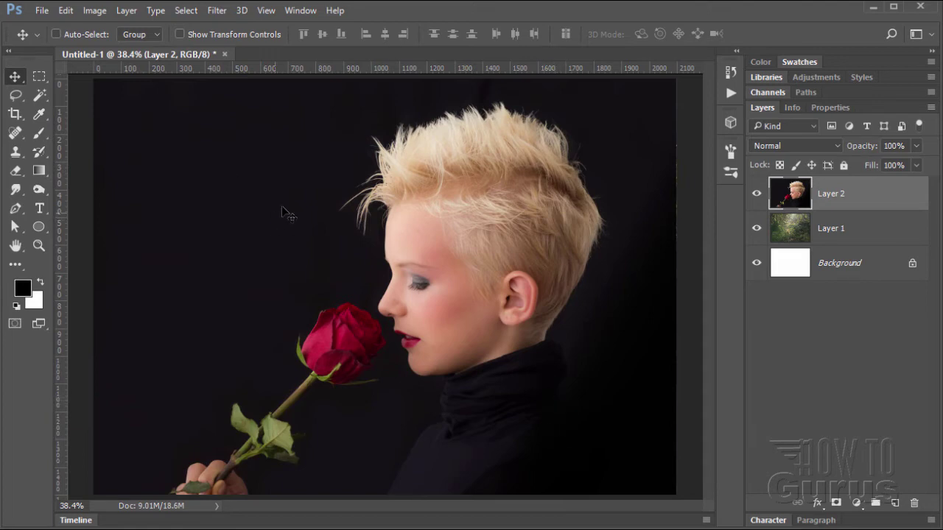
Add a Levels adjustment layer above the portrait layer and set its midtone input level to 4.49
{"action": "left_click", "coordinate": [127, 10]}
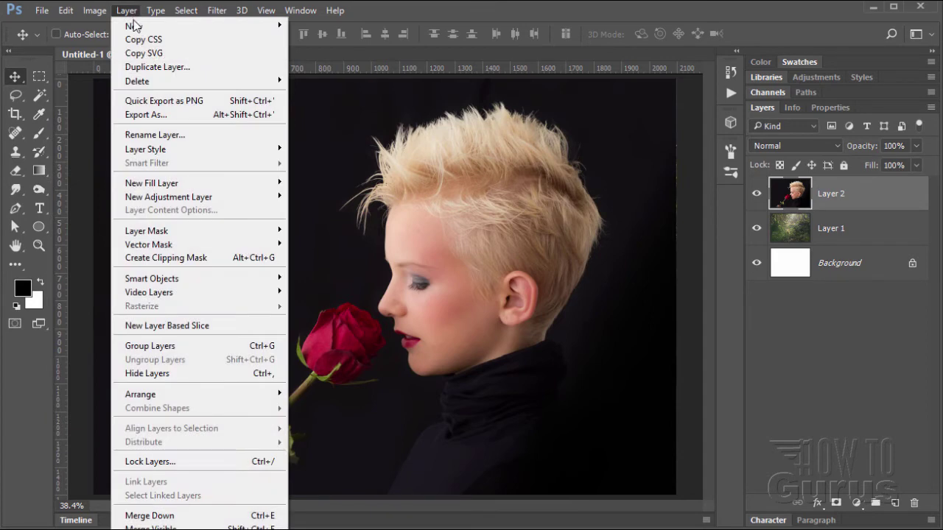
{"action": "mouse_move", "coordinate": [193, 197]}
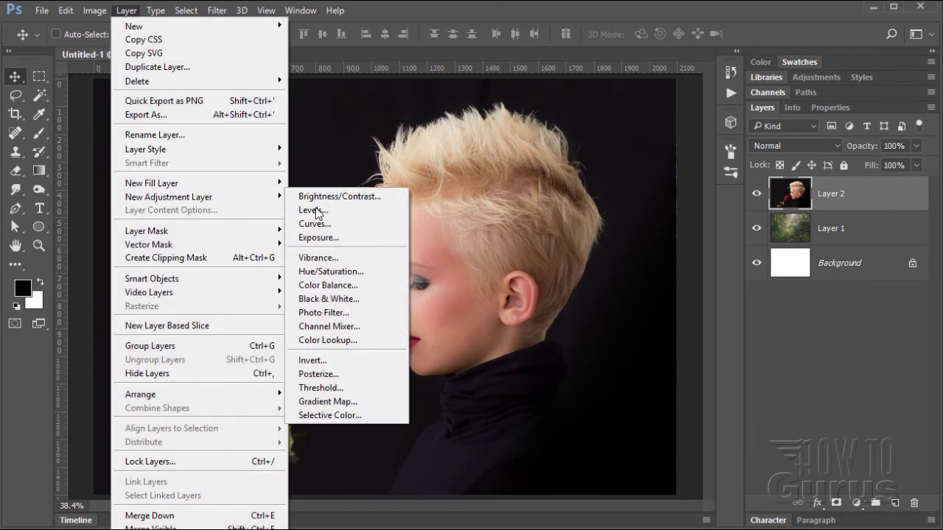
{"action": "left_click", "coordinate": [315, 212]}
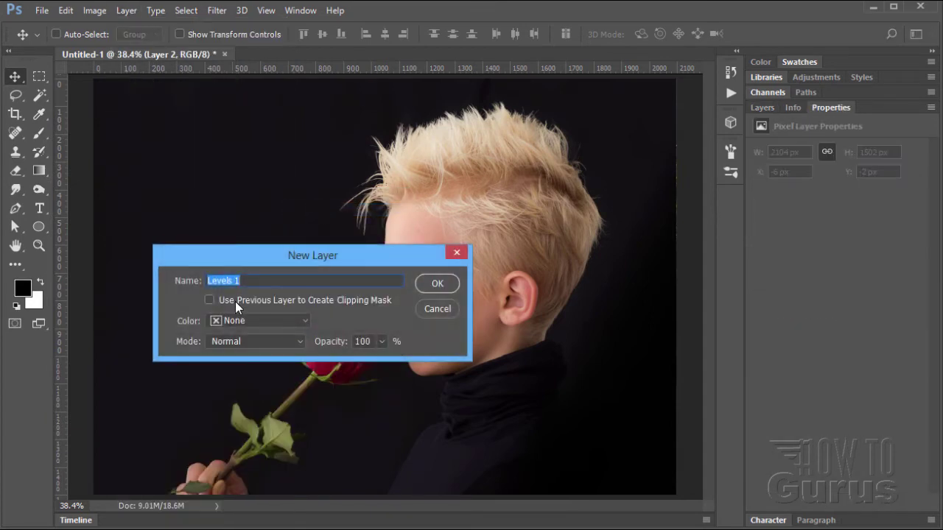
{"action": "left_click", "coordinate": [436, 285]}
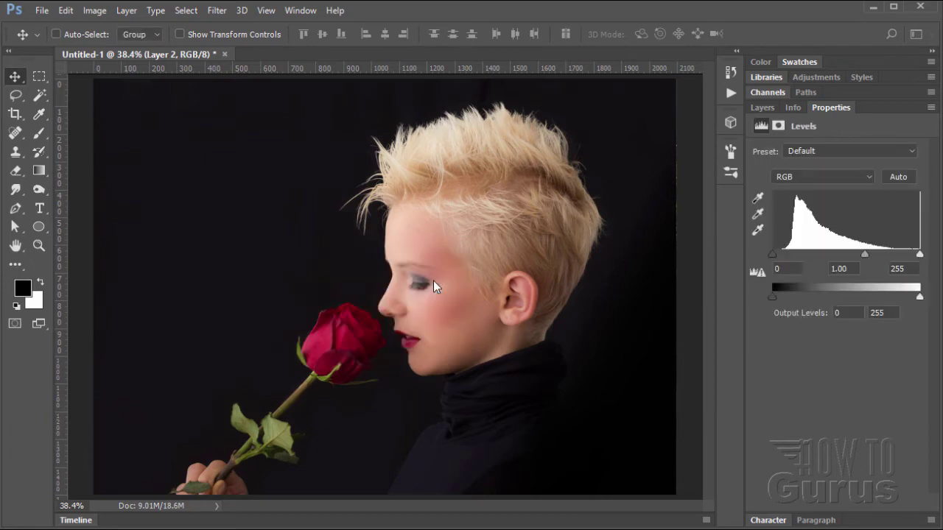
{"action": "left_click_drag", "start_coordinate": [846, 255], "coordinate": [796, 255]}
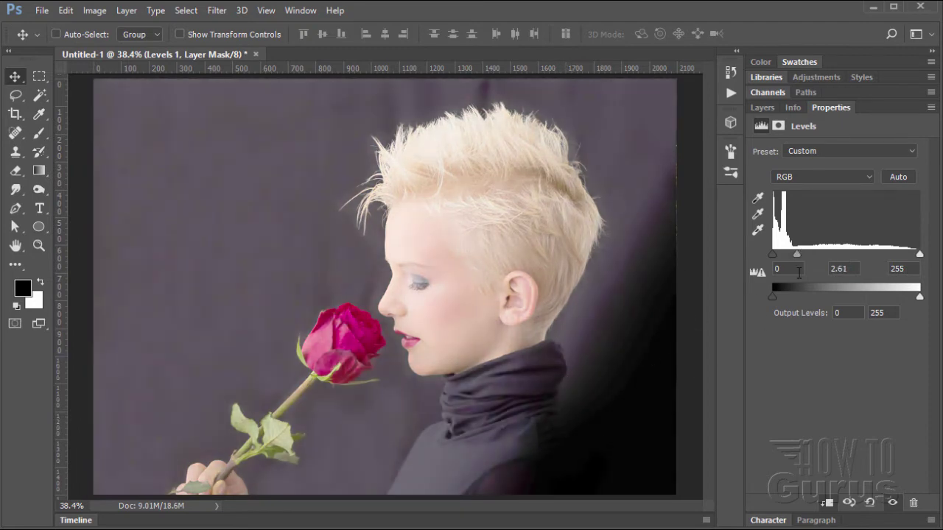
{"action": "left_click_drag", "start_coordinate": [796, 262], "coordinate": [780, 263]}
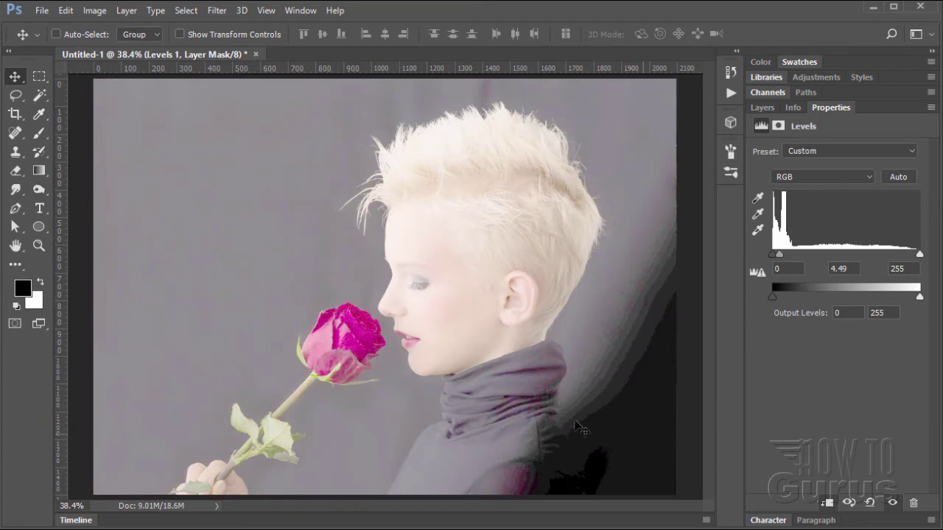
Set the Levels midtone input to 2.96, then activate the Polygonal Lasso with the portrait layer selected
{"action": "mouse_move", "coordinate": [785, 257]}
{"action": "left_mouse_down"}
{"action": "mouse_move", "coordinate": [803, 253]}
{"action": "mouse_move", "coordinate": [794, 260]}
{"action": "left_mouse_up"}
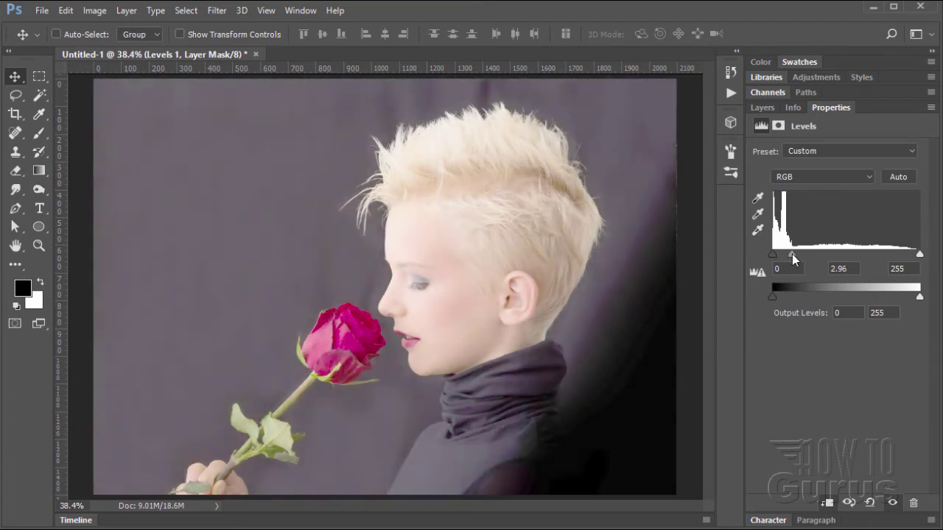
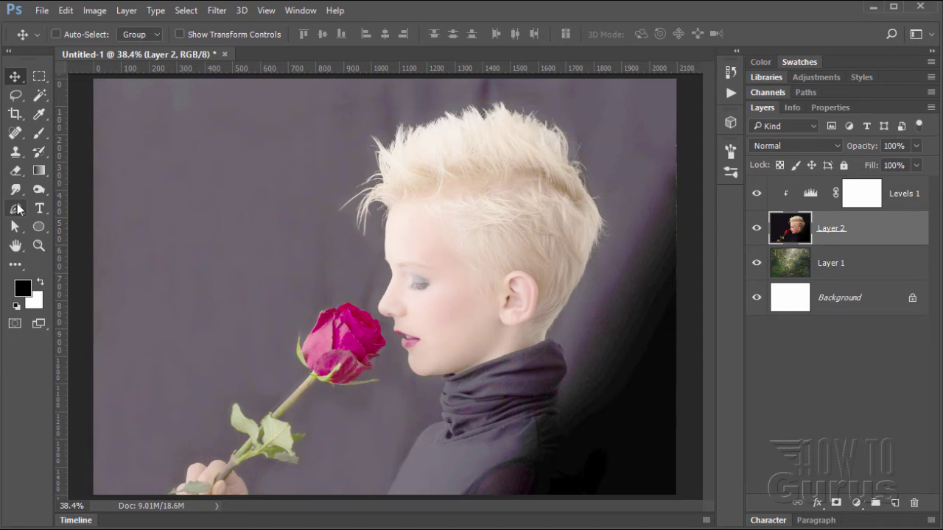
{"action": "left_click", "coordinate": [15, 95]}
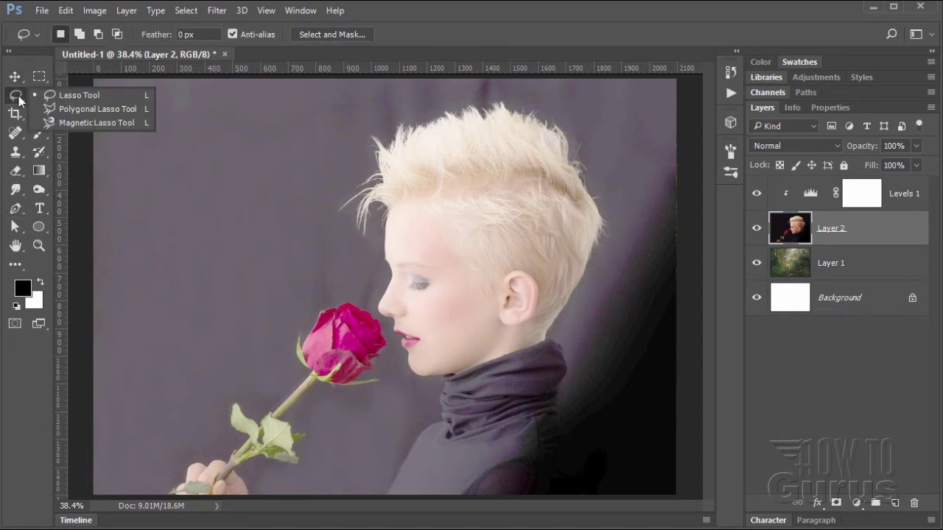
{"action": "left_click", "coordinate": [81, 108]}
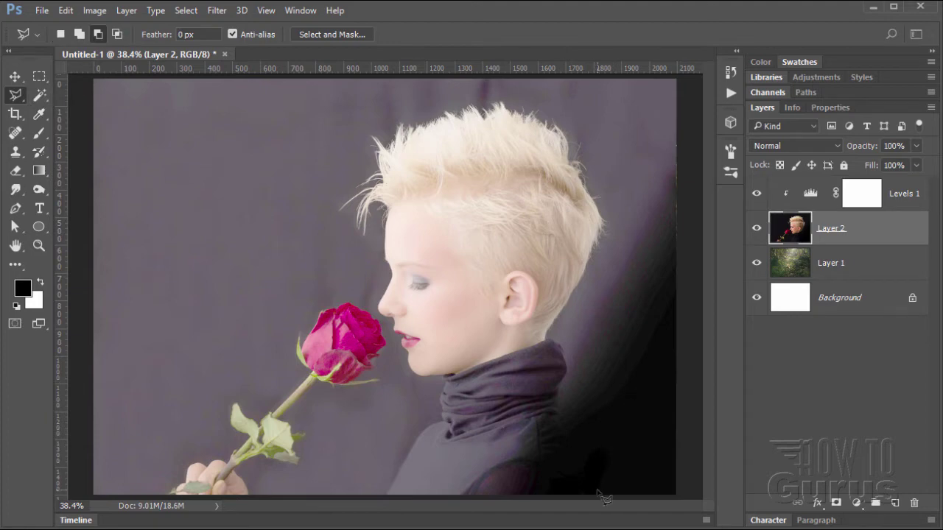
Start a polygonal selection just below the canvas and trace up the woman's back and turtleneck collar to her nape
{"action": "left_click", "coordinate": [38, 245]}
{"action": "left_click", "coordinate": [553, 406]}
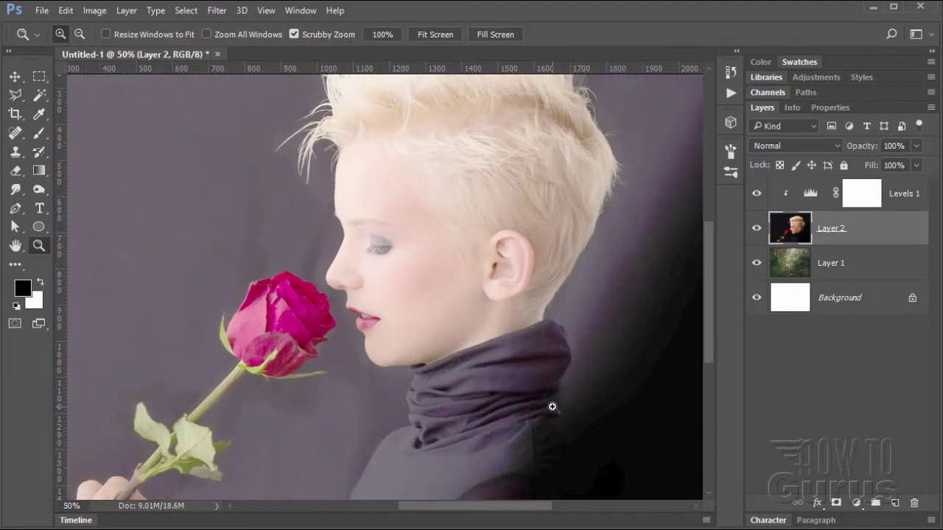
{"action": "left_click", "coordinate": [553, 407]}
{"action": "left_click_drag", "start_coordinate": [711, 337], "coordinate": [714, 357]}
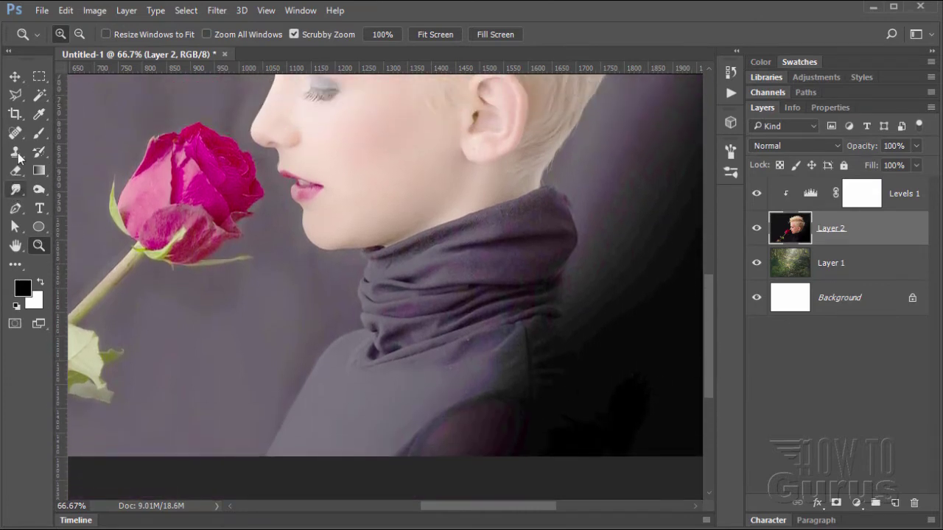
{"action": "left_click", "coordinate": [15, 94]}
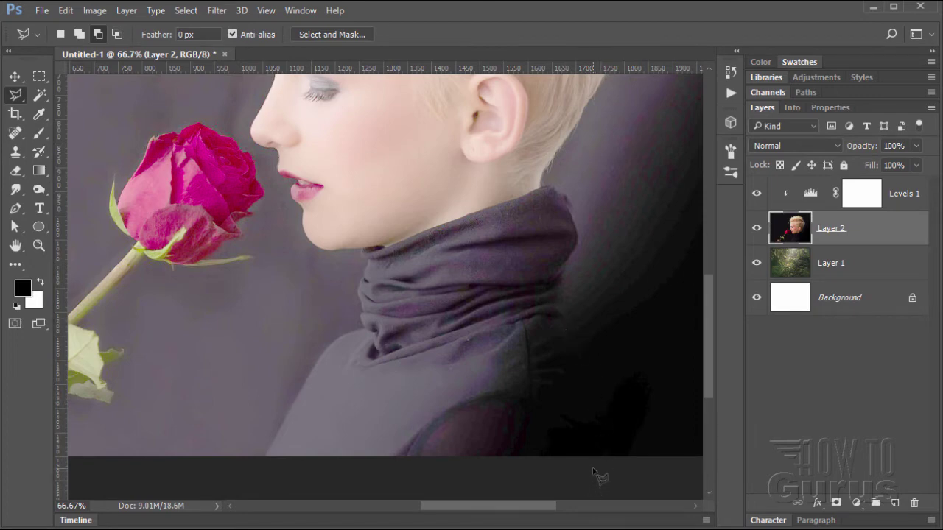
{"action": "mouse_move", "coordinate": [593, 469]}
{"action": "left_mouse_down"}
{"action": "mouse_move", "coordinate": [587, 399]}
{"action": "mouse_move", "coordinate": [559, 322]}
{"action": "mouse_move", "coordinate": [579, 245]}
{"action": "left_mouse_up"}
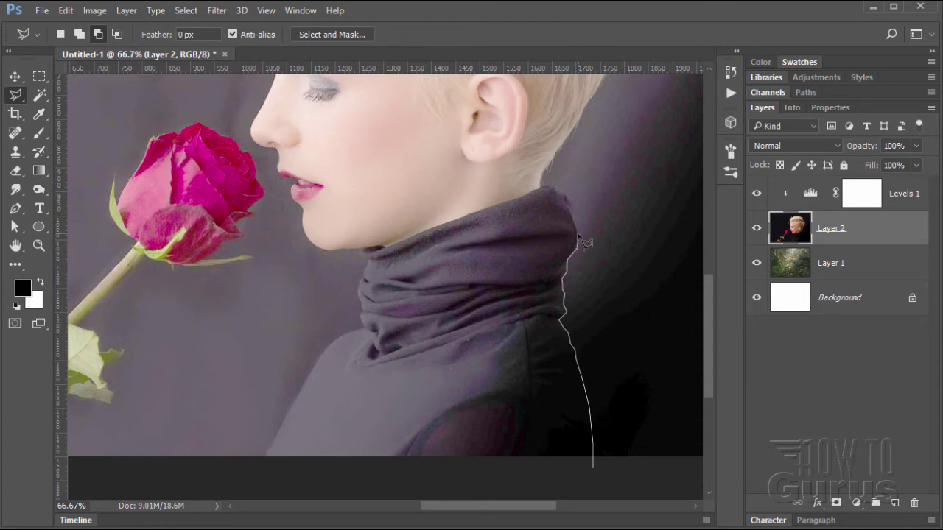
{"action": "left_click_drag", "start_coordinate": [578, 227], "coordinate": [548, 183]}
Continue the selection outline from the nape around the back of the head, leaving a small margin outside the hair
{"action": "key", "text": "space"}
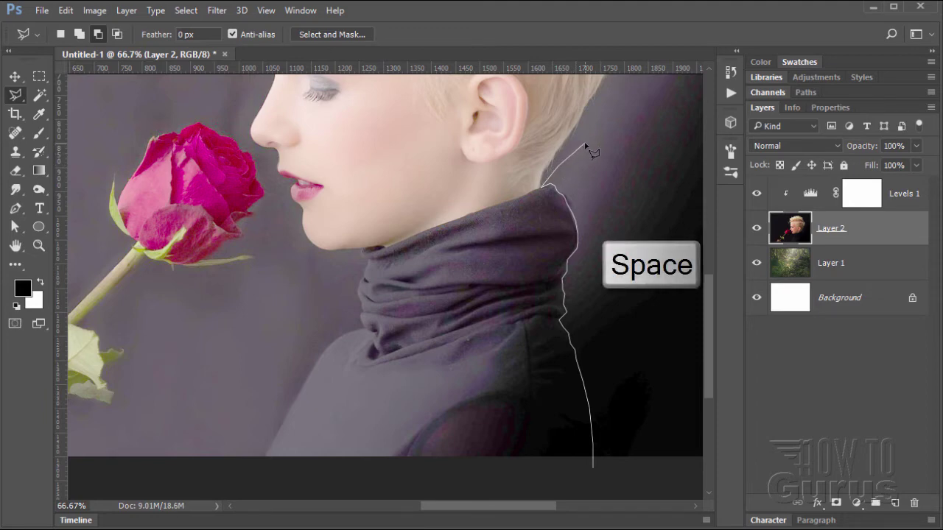
{"action": "mouse_move", "coordinate": [589, 151]}
{"action": "left_mouse_down"}
{"action": "mouse_move", "coordinate": [547, 416]}
{"action": "mouse_move", "coordinate": [498, 437]}
{"action": "mouse_move", "coordinate": [499, 456]}
{"action": "left_mouse_up"}
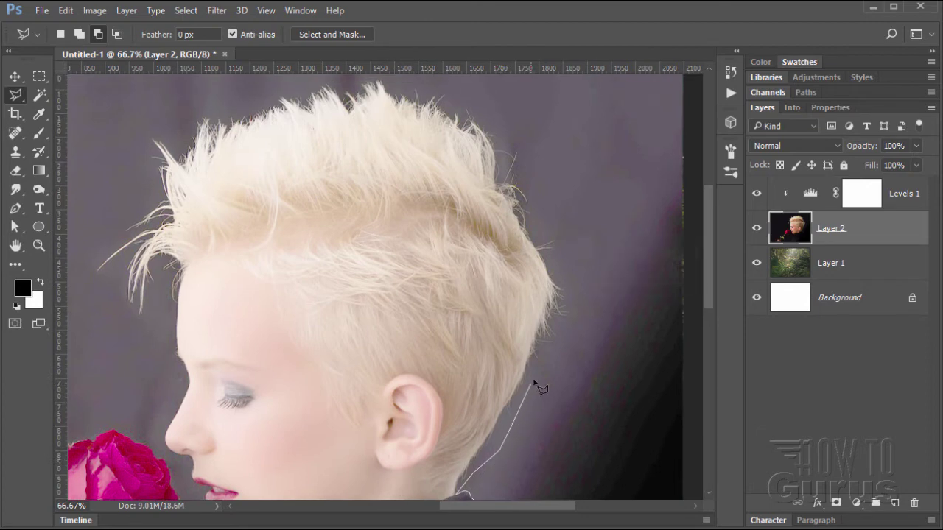
{"action": "left_click", "coordinate": [571, 319]}
{"action": "left_click", "coordinate": [571, 264]}
{"action": "left_click", "coordinate": [547, 242]}
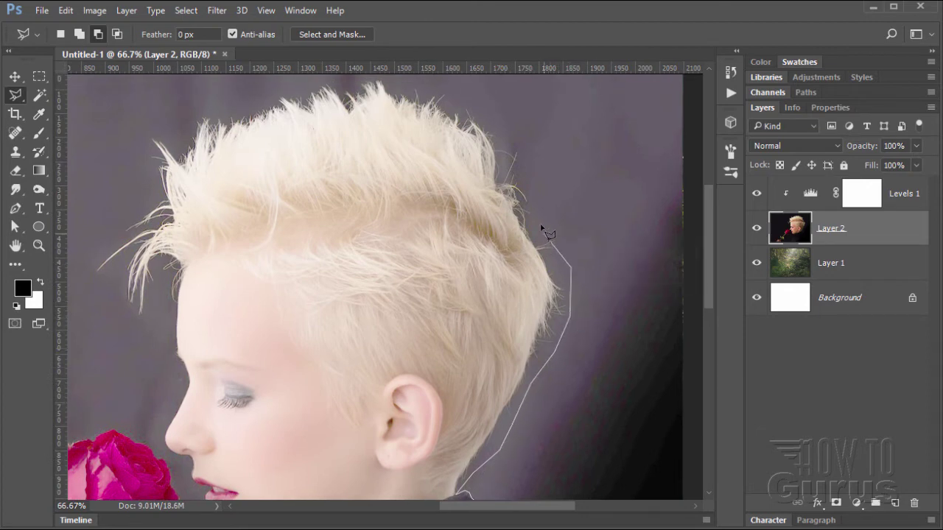
{"action": "left_click", "coordinate": [515, 149]}
{"action": "left_click", "coordinate": [484, 112]}
{"action": "left_click", "coordinate": [446, 90]}
Extend the selection outline over the top of the spiky hair, keeping just outside the hair tips
{"action": "key", "text": "space"}
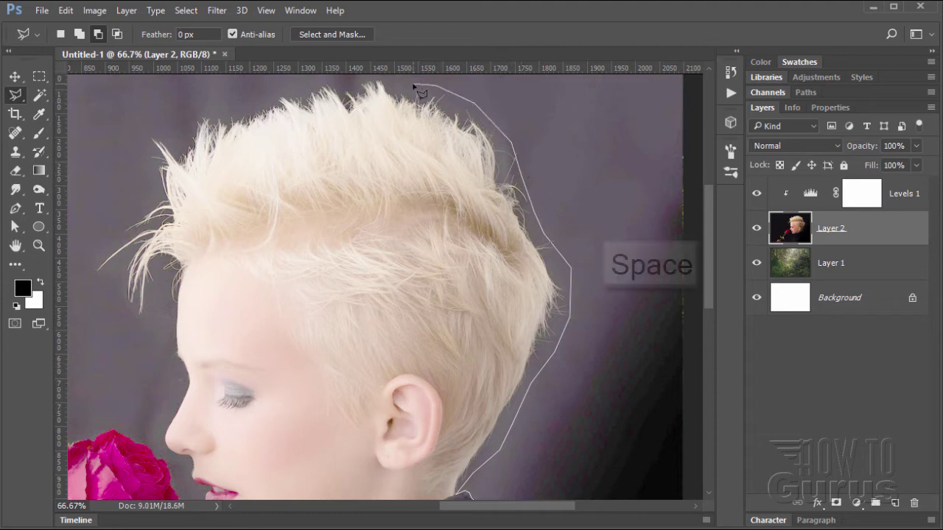
{"action": "left_click_drag", "start_coordinate": [415, 88], "coordinate": [425, 138]}
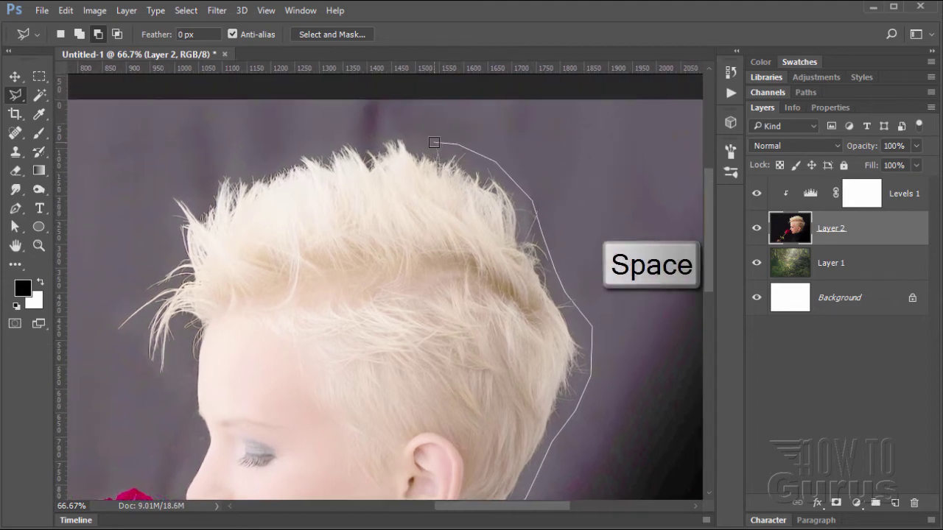
{"action": "left_click", "coordinate": [423, 134]}
{"action": "left_click", "coordinate": [380, 128]}
{"action": "left_click", "coordinate": [331, 133]}
{"action": "left_click", "coordinate": [275, 146]}
{"action": "left_click", "coordinate": [254, 156]}
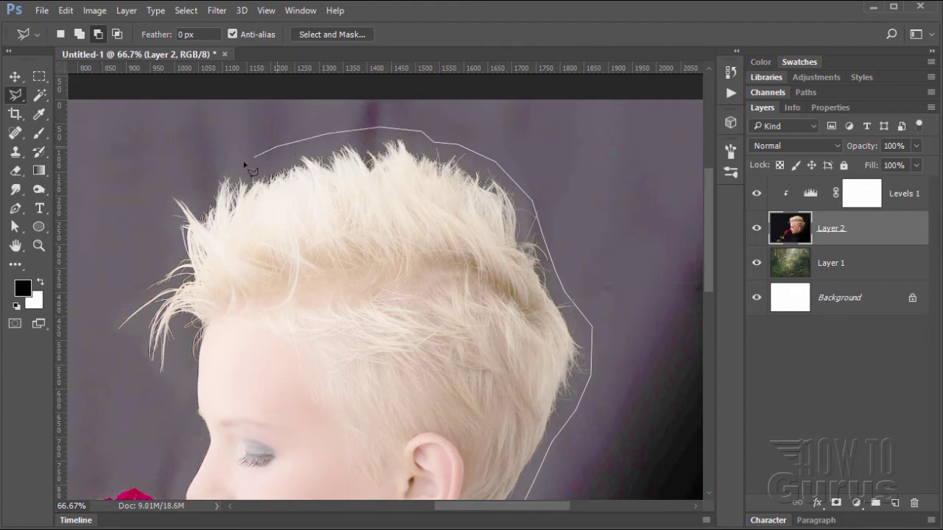
Trace the outline around the front hair spikes and down to the tip of the longest forelock strand
{"action": "left_click", "coordinate": [241, 161]}
{"action": "left_click", "coordinate": [199, 168]}
{"action": "left_click", "coordinate": [192, 180]}
{"action": "left_click", "coordinate": [155, 188]}
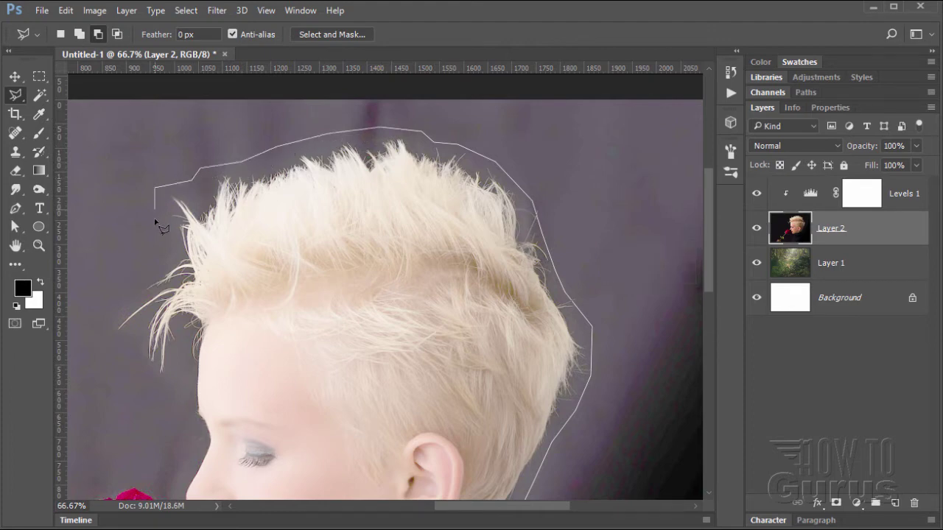
{"action": "left_click", "coordinate": [166, 237]}
{"action": "left_click", "coordinate": [168, 254]}
{"action": "left_click", "coordinate": [147, 284]}
{"action": "left_click", "coordinate": [109, 337]}
Outline the hanging forelock strands closely and continue down the forehead to the brow
{"action": "left_click", "coordinate": [140, 320]}
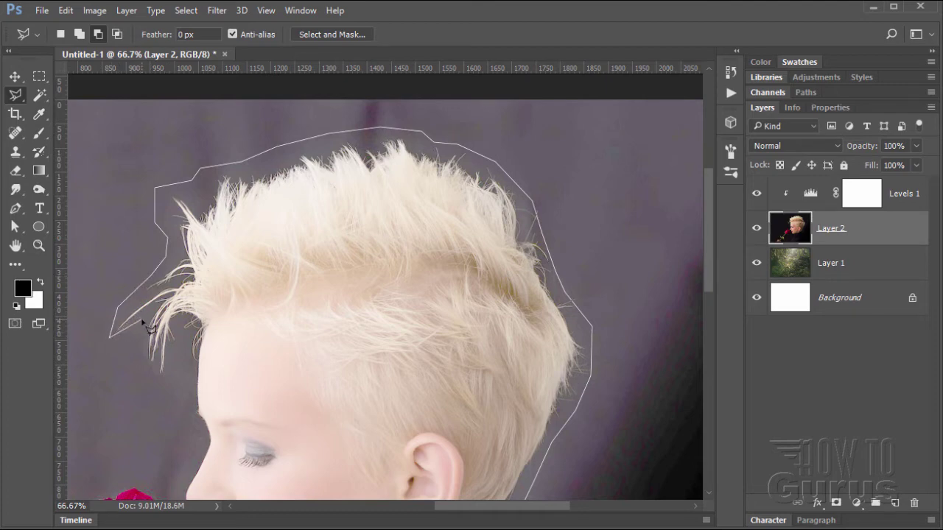
{"action": "left_click", "coordinate": [156, 376]}
{"action": "left_click", "coordinate": [176, 330]}
{"action": "left_click", "coordinate": [185, 335]}
{"action": "left_click", "coordinate": [190, 418]}
{"action": "key", "text": "space"}
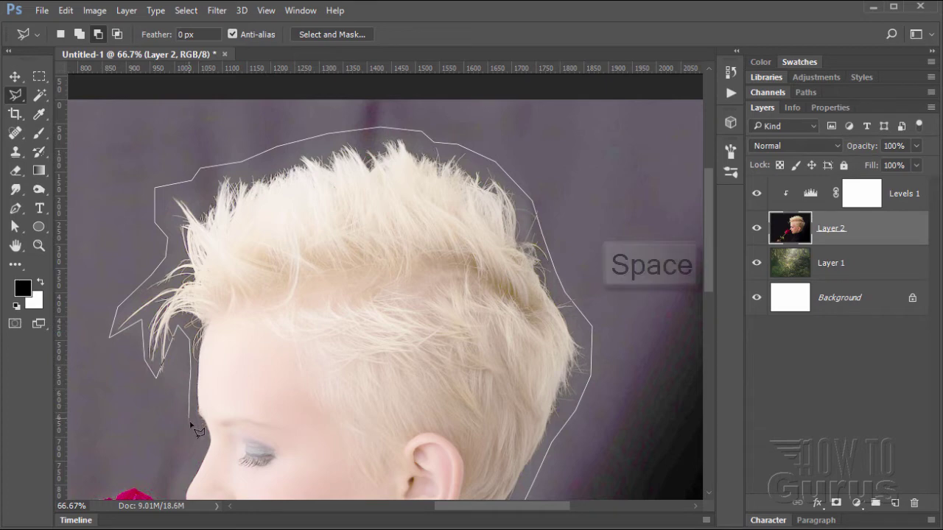
{"action": "left_click", "coordinate": [201, 441]}
Trace the face profile past the nose, lips and chin, then down the sweater's front to just below the canvas
{"action": "left_click_drag", "start_coordinate": [195, 478], "coordinate": [216, 309]}
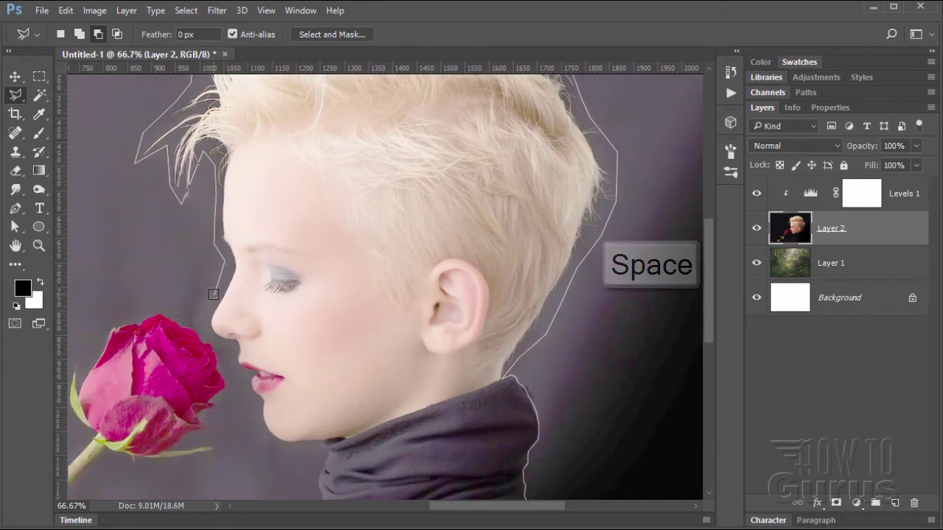
{"action": "left_click", "coordinate": [214, 336]}
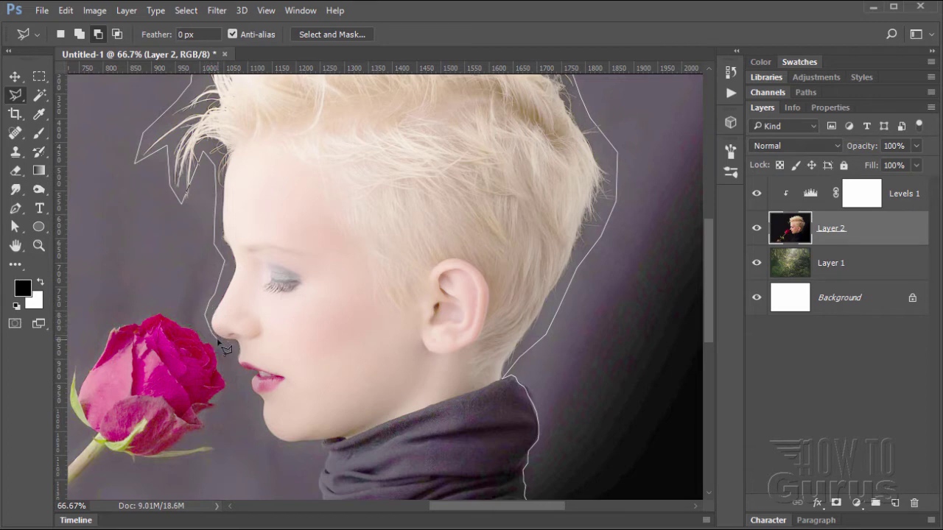
{"action": "left_click", "coordinate": [233, 345]}
{"action": "left_click", "coordinate": [233, 371]}
{"action": "left_click", "coordinate": [255, 399]}
{"action": "left_click", "coordinate": [262, 437]}
{"action": "key", "text": "space"}
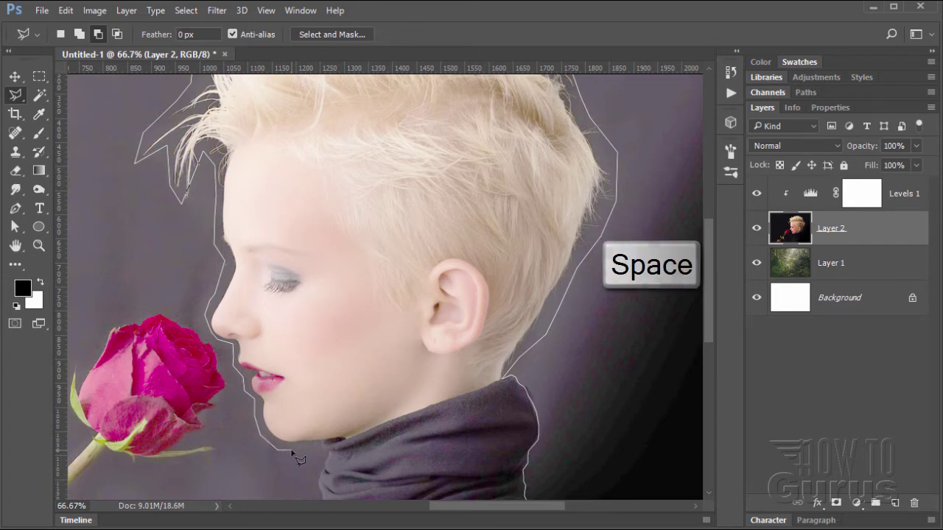
{"action": "left_click_drag", "start_coordinate": [283, 451], "coordinate": [283, 240]}
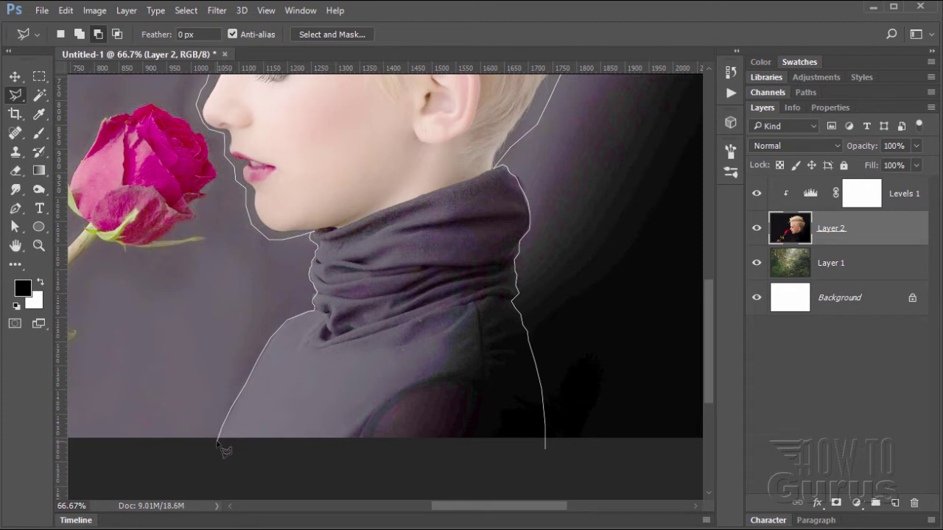
Run the outline along the canvas's lower edge to the hand and up its inner side to the rose stem
{"action": "key", "text": "space"}
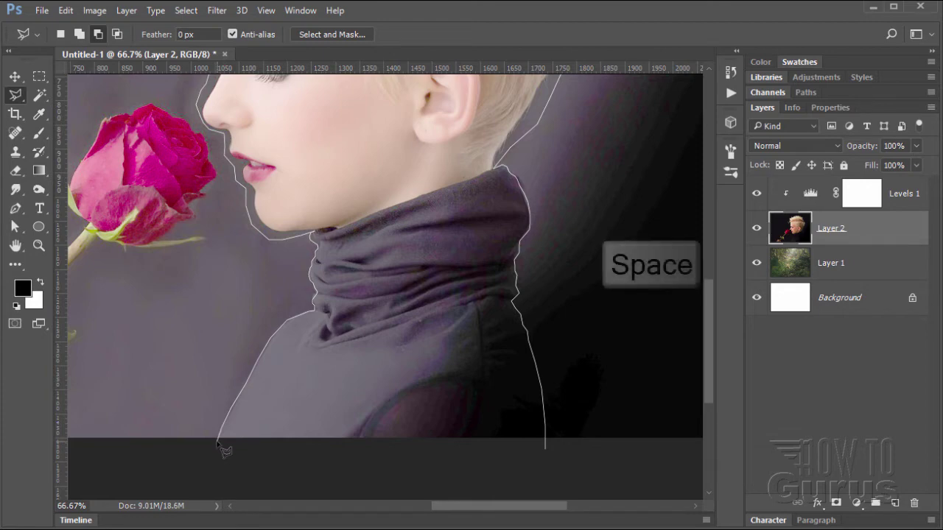
{"action": "left_click_drag", "start_coordinate": [223, 449], "coordinate": [493, 435]}
{"action": "left_click", "coordinate": [493, 435]}
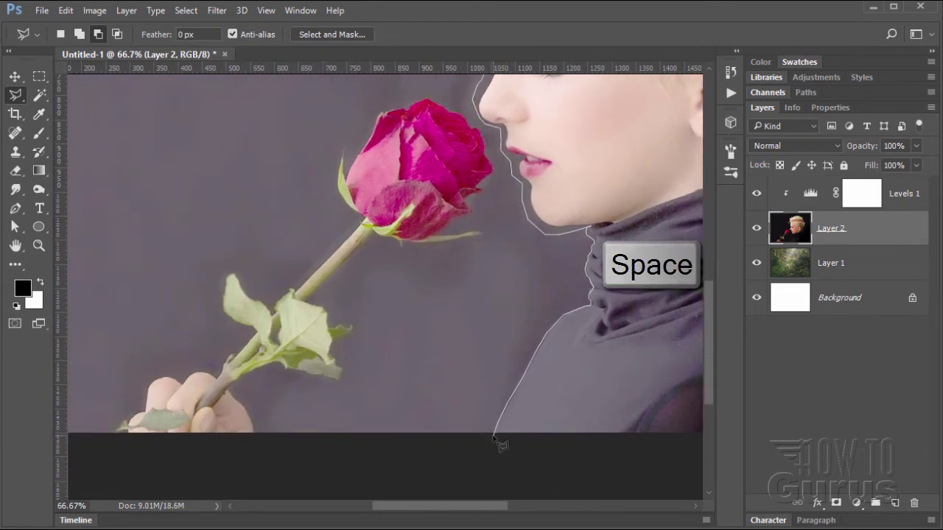
{"action": "left_click", "coordinate": [261, 437]}
{"action": "left_click", "coordinate": [261, 410]}
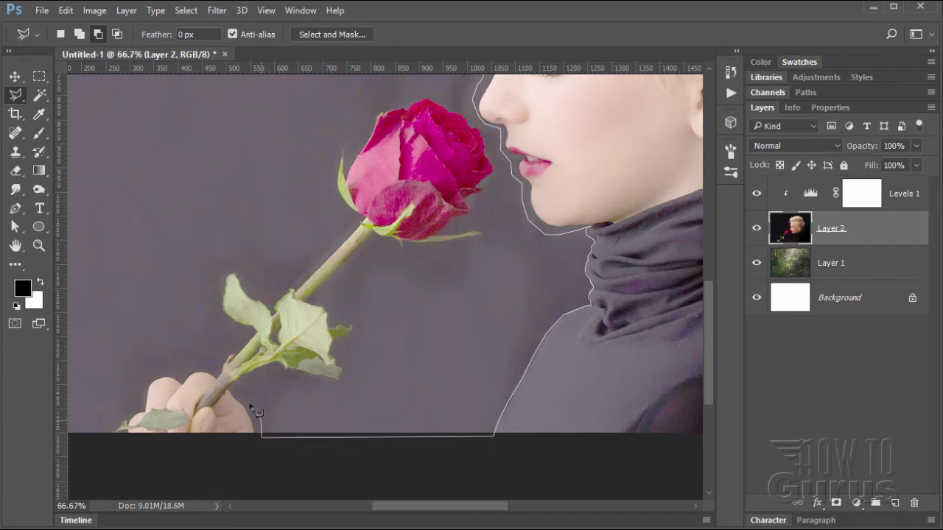
{"action": "left_click", "coordinate": [248, 387]}
{"action": "left_click", "coordinate": [262, 374]}
Trace around the lower rose leaves and up the underside of the stem to the base of the bloom
{"action": "left_click", "coordinate": [345, 389]}
{"action": "left_click", "coordinate": [349, 365]}
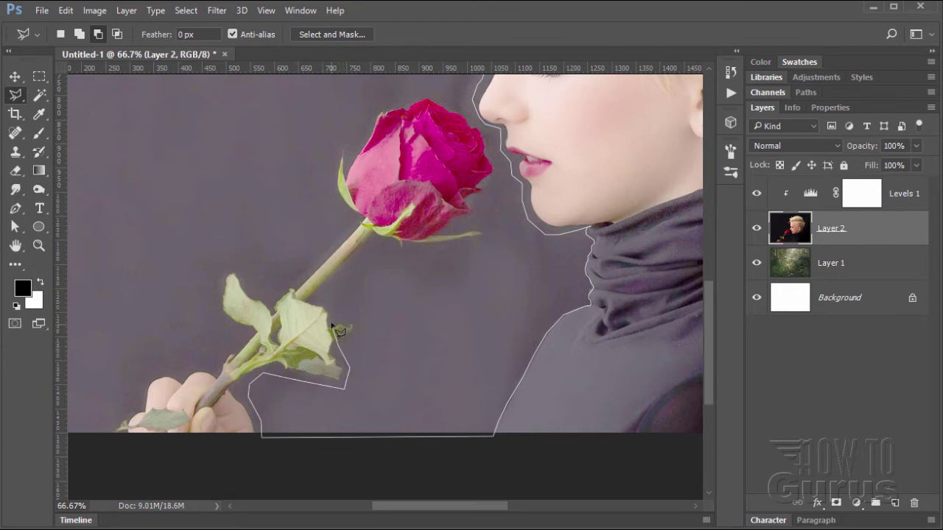
{"action": "left_click", "coordinate": [333, 327]}
{"action": "left_click", "coordinate": [322, 297]}
{"action": "left_click", "coordinate": [375, 241]}
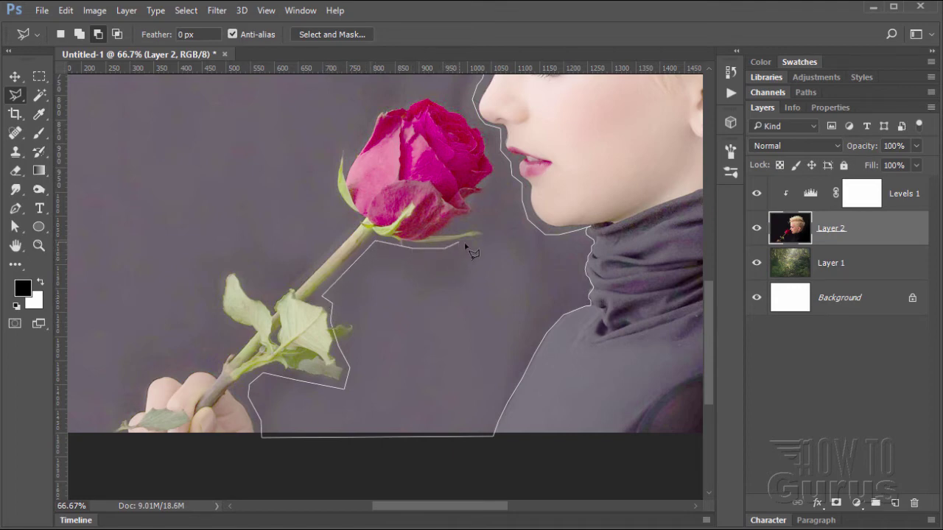
Outline the thin sepal beneath the bloom and the rose's side facing the woman
{"action": "left_click", "coordinate": [488, 236]}
{"action": "left_click", "coordinate": [485, 222]}
{"action": "left_click", "coordinate": [449, 228]}
{"action": "left_click", "coordinate": [496, 179]}
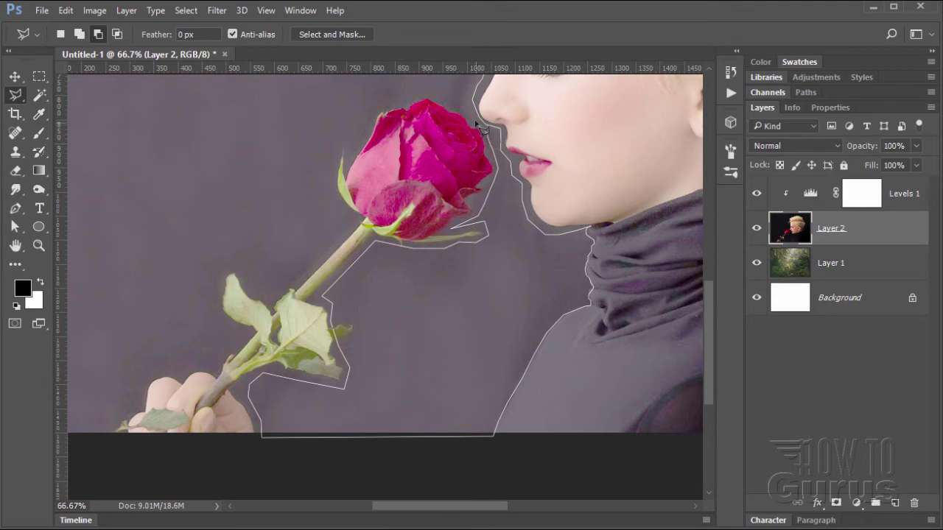
Carry the outline over the top of the bloom and around its outer sepal to the stem
{"action": "left_click", "coordinate": [451, 96]}
{"action": "left_click", "coordinate": [428, 92]}
{"action": "left_click", "coordinate": [401, 93]}
{"action": "left_click", "coordinate": [377, 107]}
{"action": "left_click", "coordinate": [325, 139]}
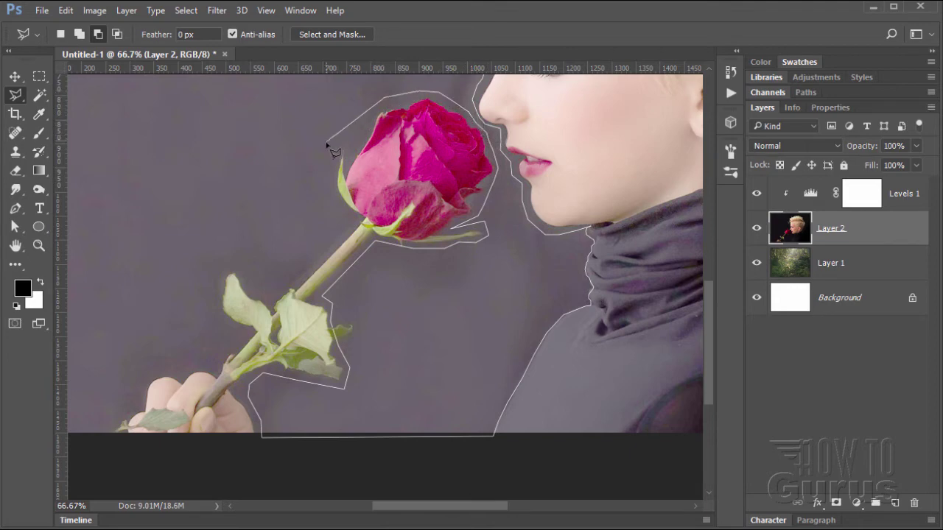
{"action": "left_click", "coordinate": [312, 187]}
{"action": "left_click", "coordinate": [349, 222]}
Trace down the upper side of the stem and around the upper leaf
{"action": "left_click", "coordinate": [262, 295]}
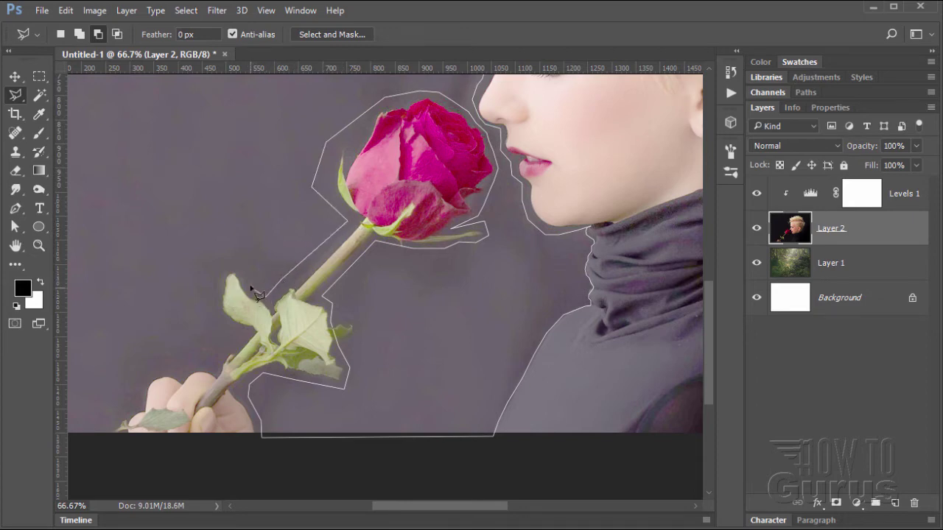
{"action": "left_click", "coordinate": [242, 263]}
{"action": "left_click", "coordinate": [217, 268]}
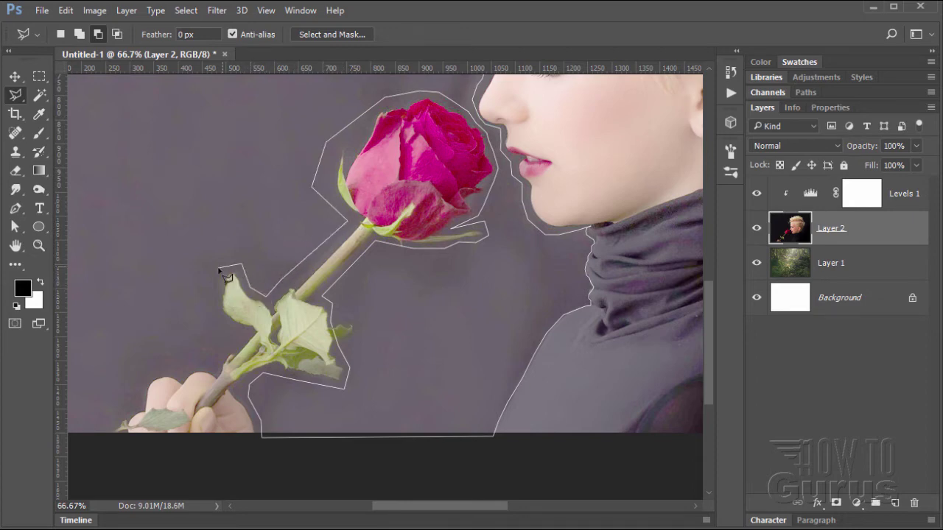
{"action": "left_click", "coordinate": [216, 321]}
{"action": "left_click", "coordinate": [245, 337]}
Outline the stem's lower end and the fingers down to the canvas's lower edge
{"action": "left_click", "coordinate": [215, 364]}
{"action": "left_click", "coordinate": [169, 364]}
{"action": "left_click", "coordinate": [141, 376]}
{"action": "left_click", "coordinate": [139, 392]}
{"action": "left_click", "coordinate": [116, 411]}
{"action": "left_click", "coordinate": [104, 433]}
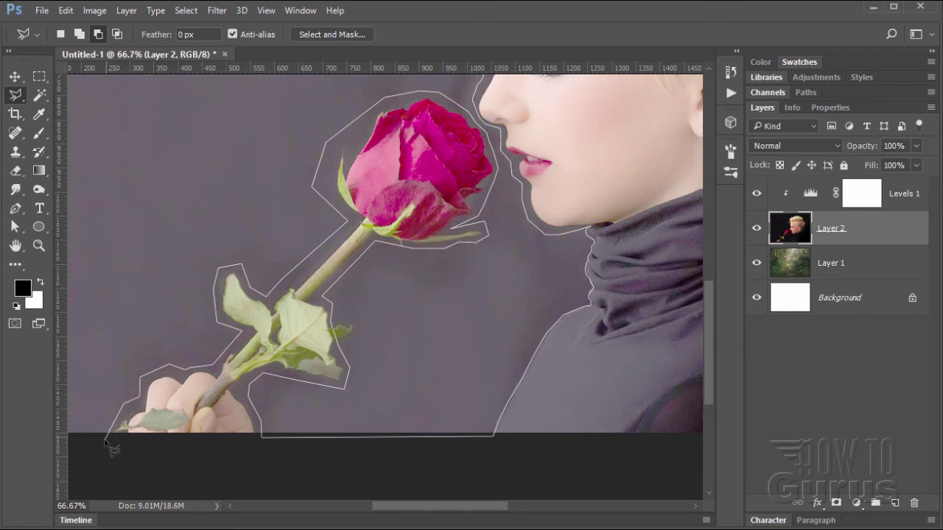
Carry the outline beneath the canvas's lower edge and close it at its starting point below the woman's back
{"action": "left_click", "coordinate": [106, 450]}
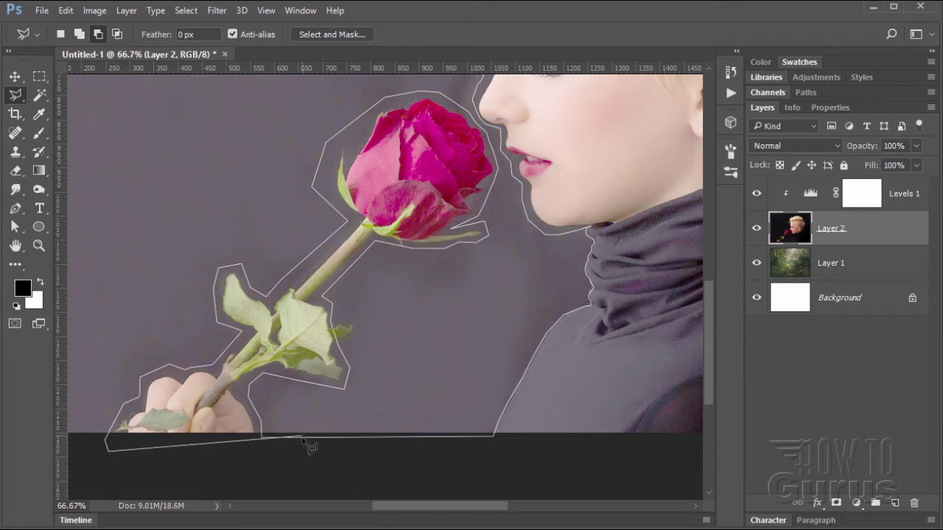
{"action": "left_click", "coordinate": [339, 437]}
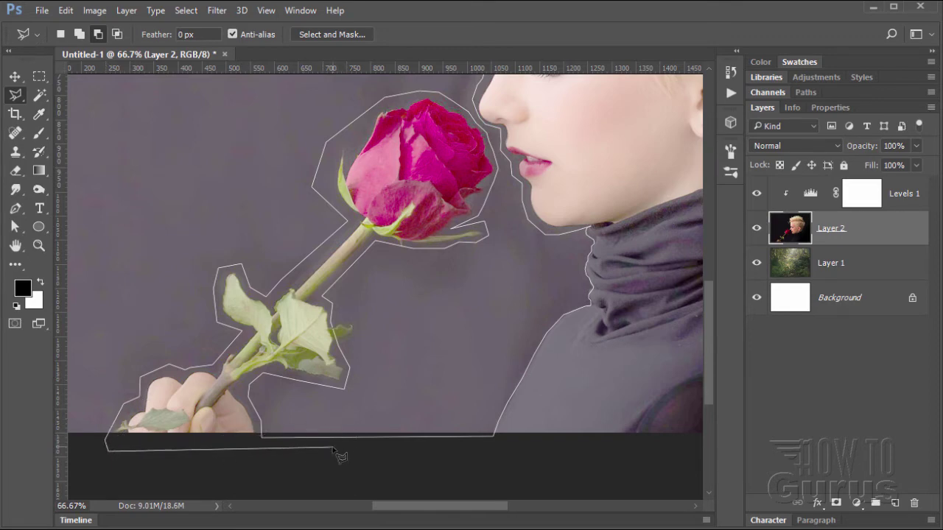
{"action": "key", "text": "space"}
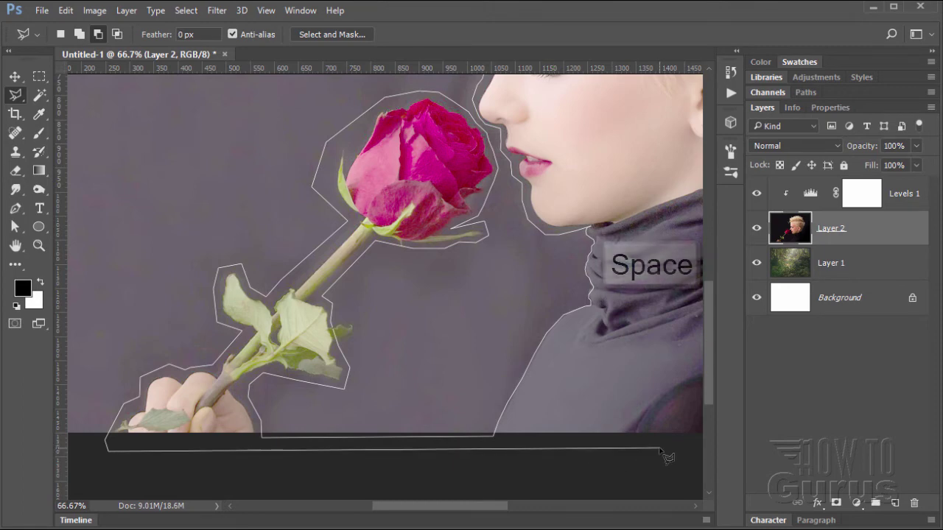
{"action": "left_click_drag", "start_coordinate": [660, 448], "coordinate": [295, 447]}
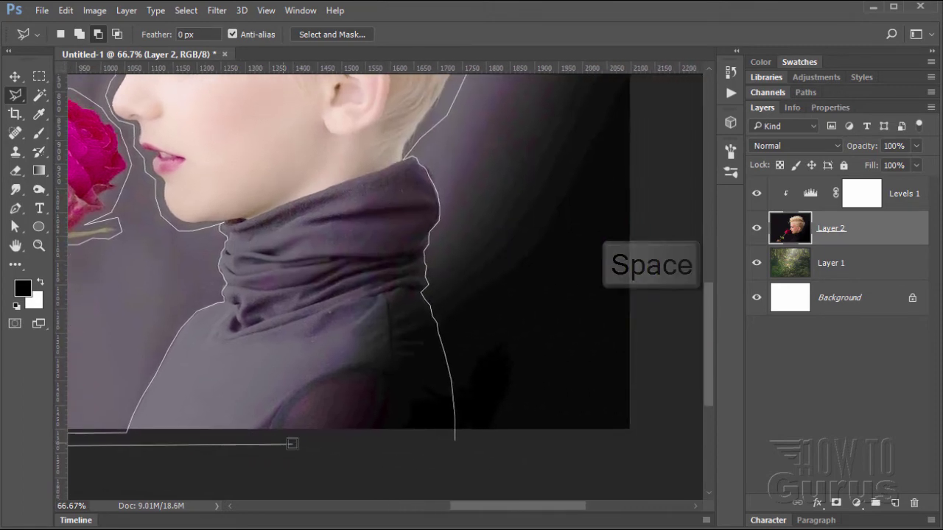
{"action": "left_click", "coordinate": [455, 442]}
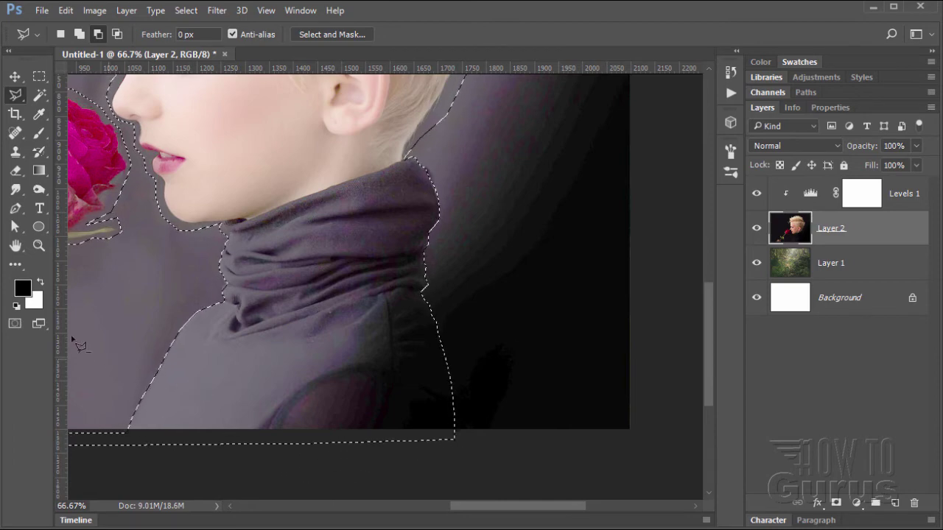
Hide the Levels 1 adjustment layer and open the Layer 2 selection in Select and Mask with the Overlay view
{"action": "left_click", "coordinate": [38, 246]}
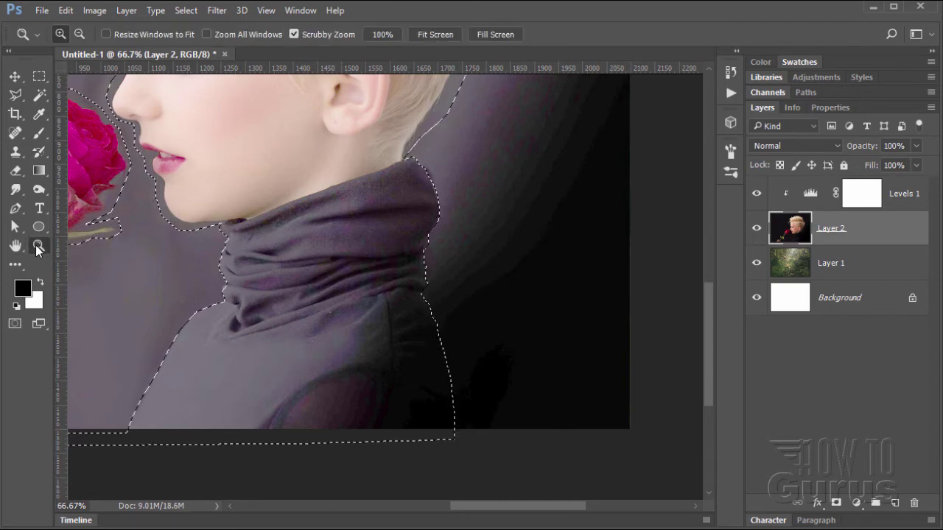
{"action": "left_click", "coordinate": [445, 34]}
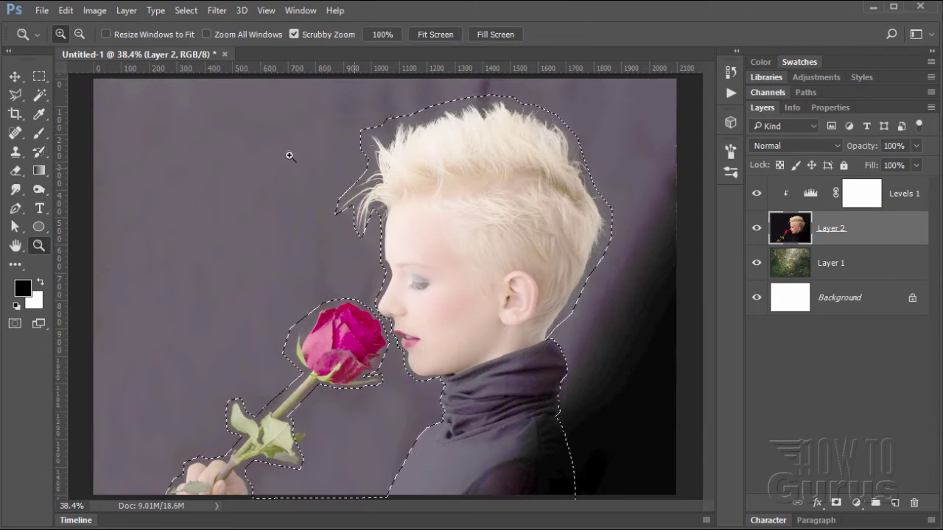
{"action": "left_click", "coordinate": [757, 193]}
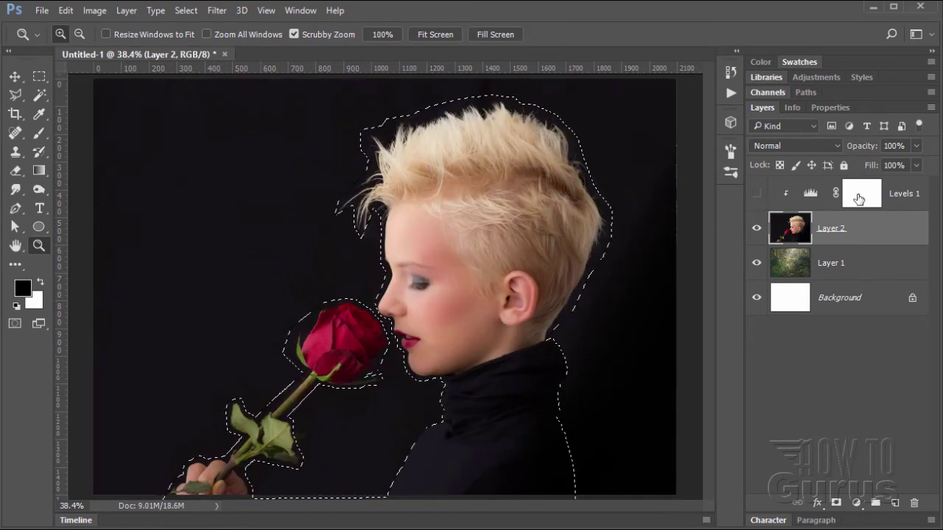
{"action": "left_click", "coordinate": [185, 10]}
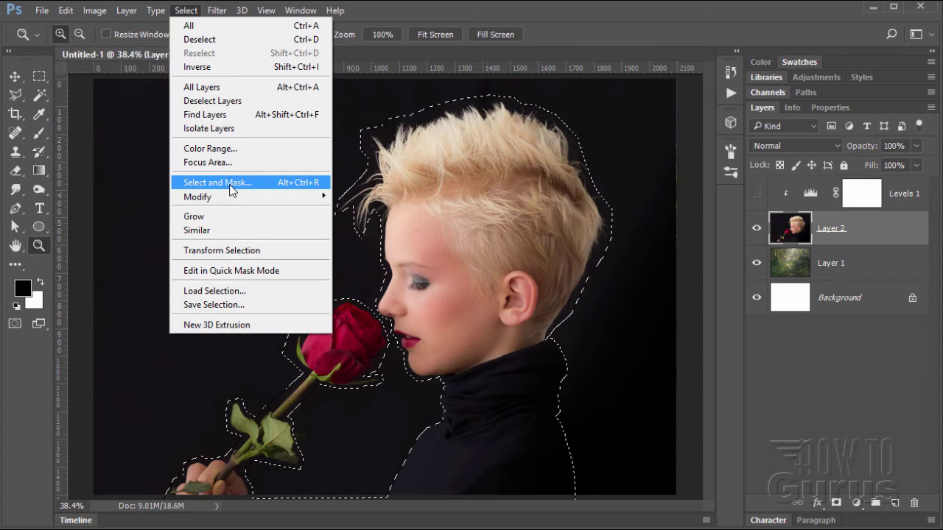
{"action": "left_click", "coordinate": [229, 185]}
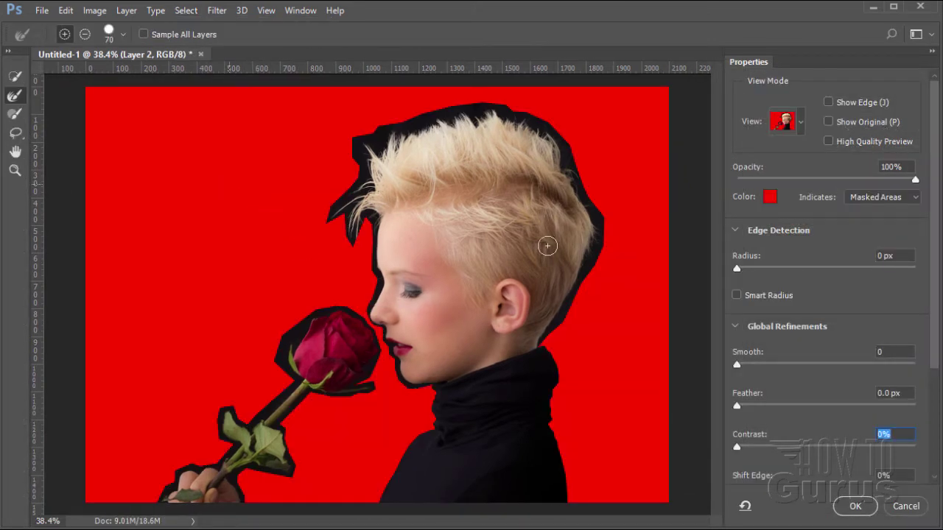
{"action": "left_click", "coordinate": [800, 122]}
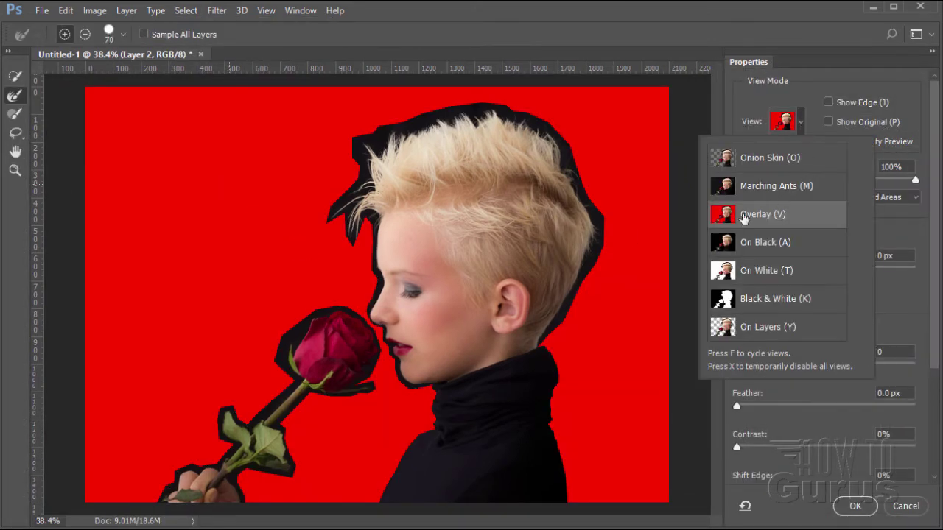
{"action": "left_click", "coordinate": [802, 123]}
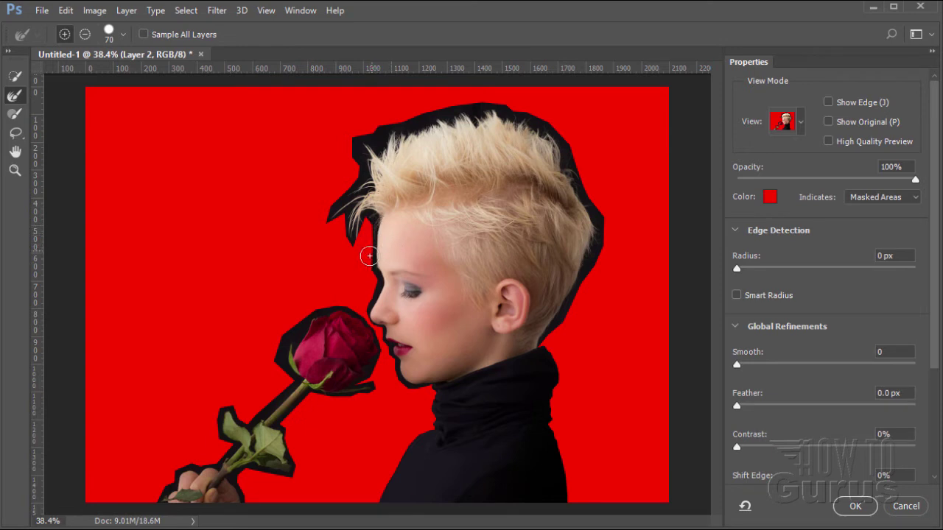
Brush the selection edge with the Refine Edge Brush along the face profile, chin, neck and the rose's side facing her
{"action": "mouse_move", "coordinate": [374, 235]}
{"action": "left_mouse_down"}
{"action": "mouse_move", "coordinate": [366, 317]}
{"action": "mouse_move", "coordinate": [382, 336]}
{"action": "mouse_move", "coordinate": [392, 415]}
{"action": "left_mouse_up"}
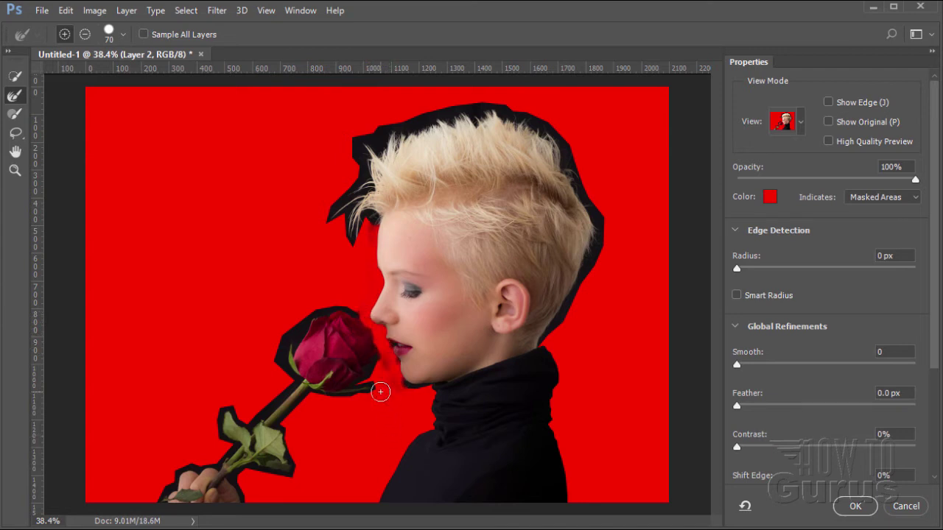
{"action": "mouse_move", "coordinate": [391, 379]}
{"action": "left_mouse_down"}
{"action": "mouse_move", "coordinate": [381, 358]}
{"action": "mouse_move", "coordinate": [349, 386]}
{"action": "mouse_move", "coordinate": [373, 385]}
{"action": "mouse_move", "coordinate": [364, 398]}
{"action": "mouse_move", "coordinate": [312, 402]}
{"action": "mouse_move", "coordinate": [333, 419]}
{"action": "left_mouse_up"}
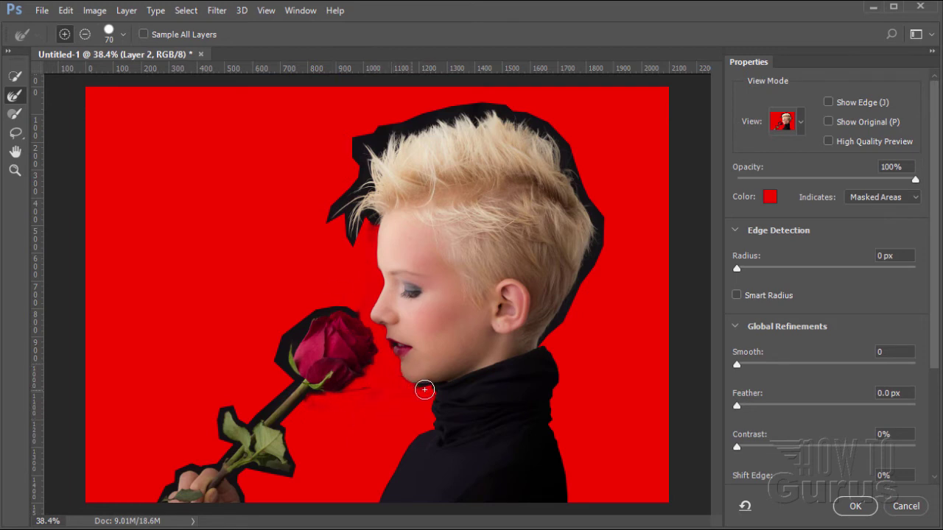
{"action": "left_click_drag", "start_coordinate": [430, 392], "coordinate": [386, 426]}
{"action": "mouse_move", "coordinate": [380, 367]}
{"action": "left_mouse_down"}
{"action": "mouse_move", "coordinate": [385, 341]}
{"action": "mouse_move", "coordinate": [376, 333]}
{"action": "left_mouse_up"}
Refine the hair edge from the forehead strands over the top of the head and down to the nape
{"action": "mouse_move", "coordinate": [317, 255]}
{"action": "left_mouse_down"}
{"action": "mouse_move", "coordinate": [371, 265]}
{"action": "mouse_move", "coordinate": [372, 225]}
{"action": "mouse_move", "coordinate": [353, 249]}
{"action": "mouse_move", "coordinate": [349, 236]}
{"action": "mouse_move", "coordinate": [346, 259]}
{"action": "left_mouse_up"}
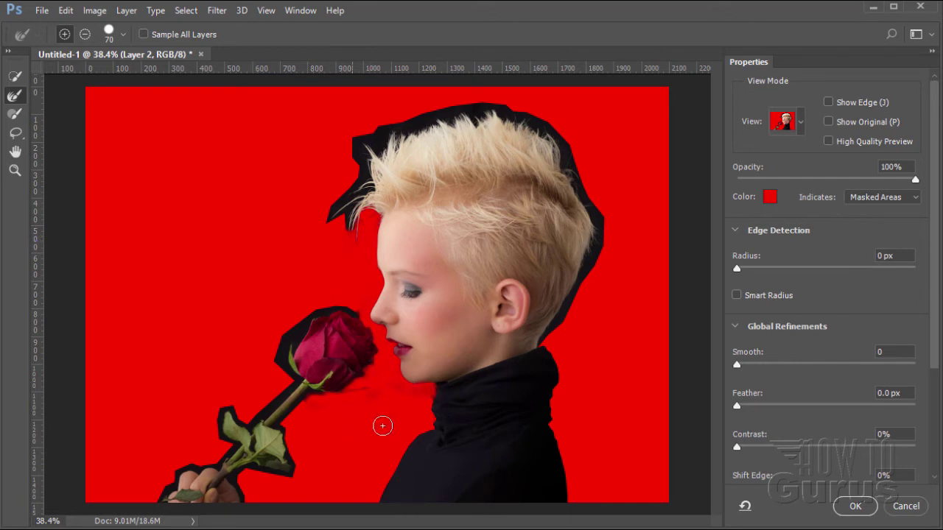
{"action": "mouse_move", "coordinate": [344, 218]}
{"action": "left_mouse_down"}
{"action": "mouse_move", "coordinate": [358, 206]}
{"action": "mouse_move", "coordinate": [322, 221]}
{"action": "mouse_move", "coordinate": [333, 200]}
{"action": "mouse_move", "coordinate": [366, 182]}
{"action": "mouse_move", "coordinate": [365, 166]}
{"action": "mouse_move", "coordinate": [363, 177]}
{"action": "left_mouse_up"}
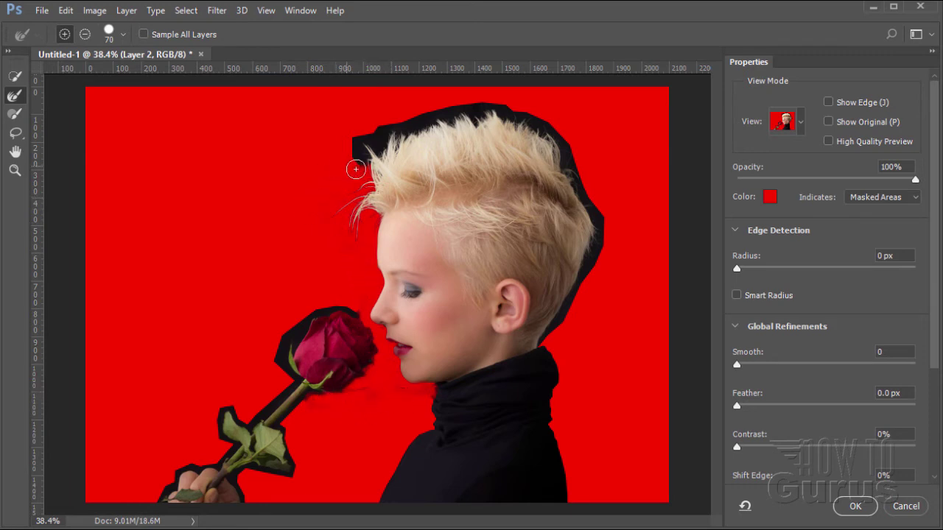
{"action": "mouse_move", "coordinate": [363, 159]}
{"action": "left_mouse_down"}
{"action": "mouse_move", "coordinate": [362, 147]}
{"action": "mouse_move", "coordinate": [380, 153]}
{"action": "mouse_move", "coordinate": [451, 114]}
{"action": "mouse_move", "coordinate": [472, 111]}
{"action": "mouse_move", "coordinate": [446, 126]}
{"action": "mouse_move", "coordinate": [486, 120]}
{"action": "left_mouse_up"}
{"action": "mouse_move", "coordinate": [410, 132]}
{"action": "left_mouse_down"}
{"action": "mouse_move", "coordinate": [420, 116]}
{"action": "mouse_move", "coordinate": [355, 148]}
{"action": "mouse_move", "coordinate": [351, 191]}
{"action": "left_mouse_up"}
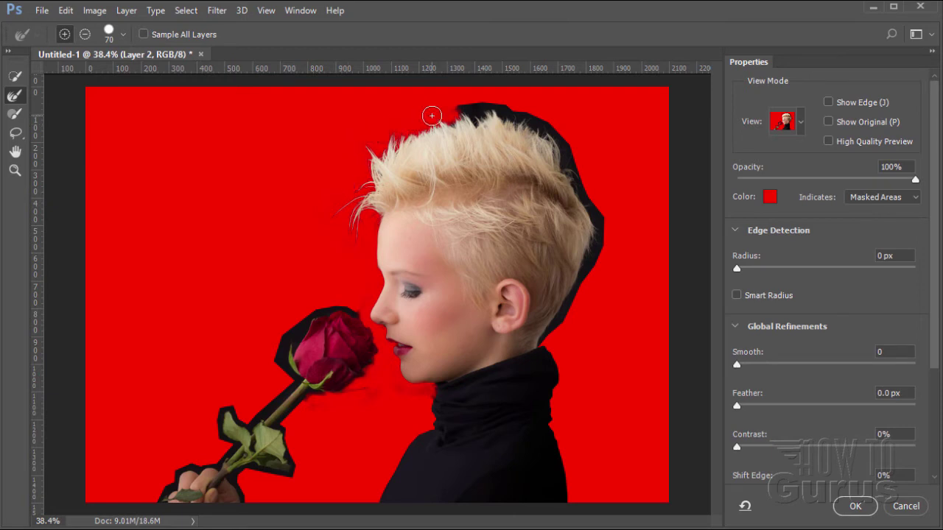
{"action": "mouse_move", "coordinate": [472, 113]}
{"action": "left_mouse_down"}
{"action": "mouse_move", "coordinate": [517, 115]}
{"action": "mouse_move", "coordinate": [517, 125]}
{"action": "mouse_move", "coordinate": [550, 126]}
{"action": "mouse_move", "coordinate": [592, 157]}
{"action": "left_mouse_up"}
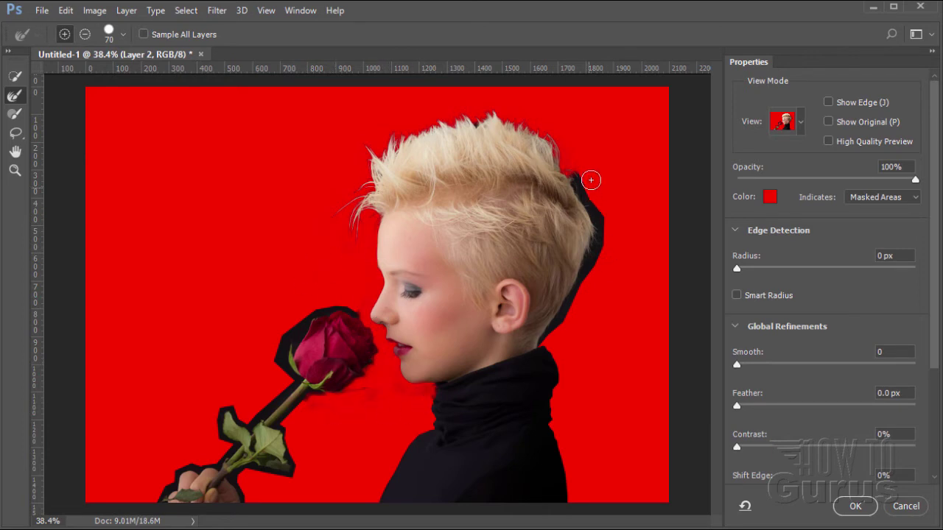
{"action": "mouse_move", "coordinate": [591, 179]}
{"action": "left_mouse_down"}
{"action": "mouse_move", "coordinate": [572, 167]}
{"action": "mouse_move", "coordinate": [599, 224]}
{"action": "mouse_move", "coordinate": [594, 268]}
{"action": "mouse_move", "coordinate": [575, 297]}
{"action": "left_mouse_up"}
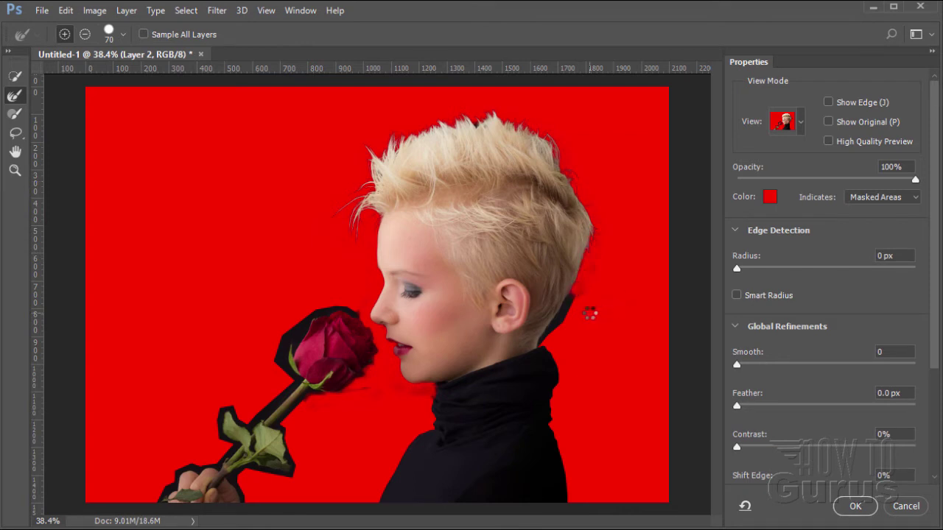
{"action": "left_click_drag", "start_coordinate": [573, 307], "coordinate": [543, 339]}
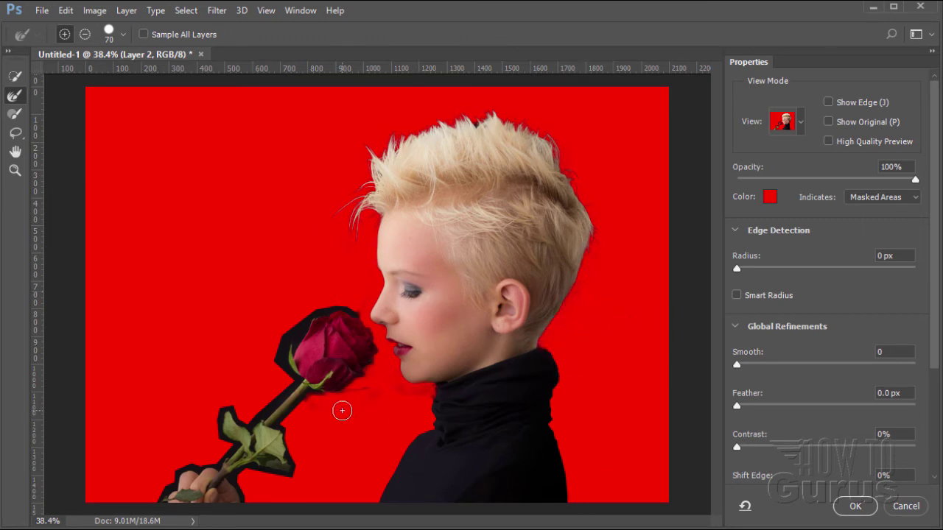
Refine the edge around the rose bloom, stem, leaves and fingers to remove the dark fringe
{"action": "mouse_move", "coordinate": [375, 341]}
{"action": "left_mouse_down"}
{"action": "mouse_move", "coordinate": [360, 308]}
{"action": "mouse_move", "coordinate": [339, 303]}
{"action": "mouse_move", "coordinate": [305, 318]}
{"action": "mouse_move", "coordinate": [291, 349]}
{"action": "mouse_move", "coordinate": [204, 319]}
{"action": "mouse_move", "coordinate": [254, 337]}
{"action": "mouse_move", "coordinate": [282, 331]}
{"action": "mouse_move", "coordinate": [279, 399]}
{"action": "left_mouse_up"}
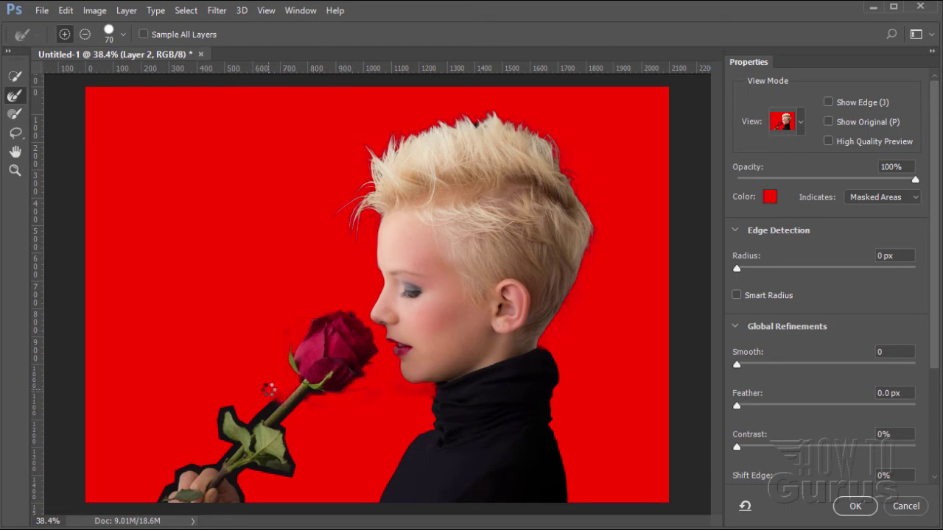
{"action": "mouse_move", "coordinate": [269, 390]}
{"action": "left_mouse_down"}
{"action": "mouse_move", "coordinate": [280, 391]}
{"action": "mouse_move", "coordinate": [261, 402]}
{"action": "left_mouse_up"}
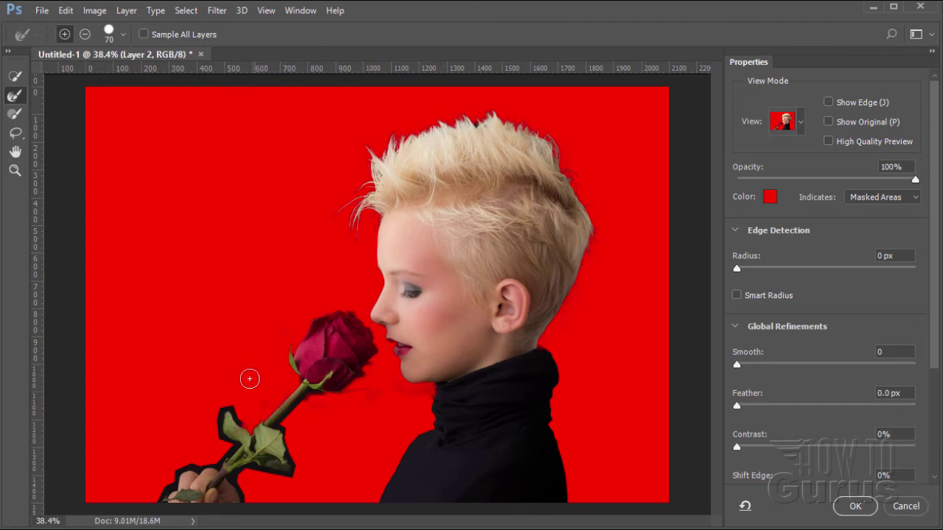
{"action": "mouse_move", "coordinate": [234, 417]}
{"action": "left_mouse_down"}
{"action": "mouse_move", "coordinate": [213, 446]}
{"action": "mouse_move", "coordinate": [233, 453]}
{"action": "mouse_move", "coordinate": [147, 469]}
{"action": "mouse_move", "coordinate": [142, 454]}
{"action": "mouse_move", "coordinate": [239, 445]}
{"action": "mouse_move", "coordinate": [198, 460]}
{"action": "left_mouse_up"}
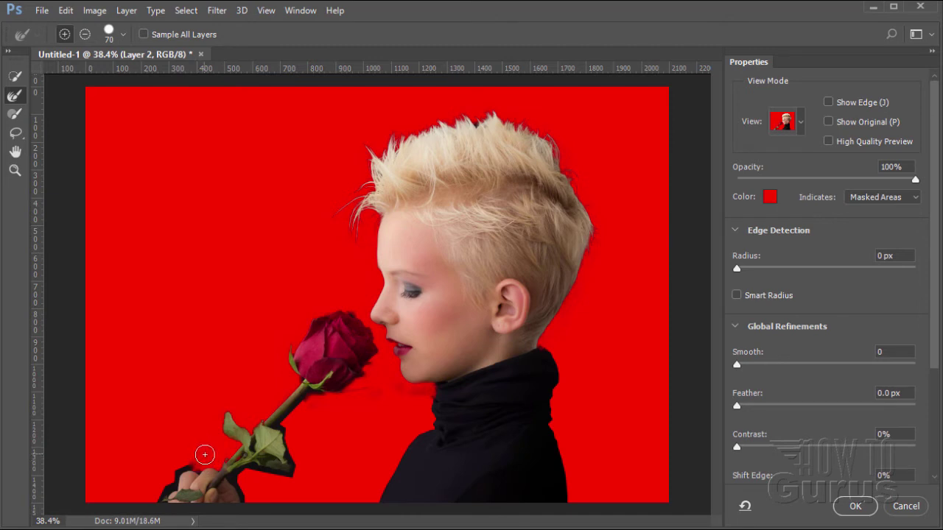
{"action": "mouse_move", "coordinate": [205, 454]}
{"action": "left_mouse_down"}
{"action": "mouse_move", "coordinate": [193, 469]}
{"action": "mouse_move", "coordinate": [181, 464]}
{"action": "mouse_move", "coordinate": [159, 498]}
{"action": "mouse_move", "coordinate": [162, 477]}
{"action": "left_mouse_up"}
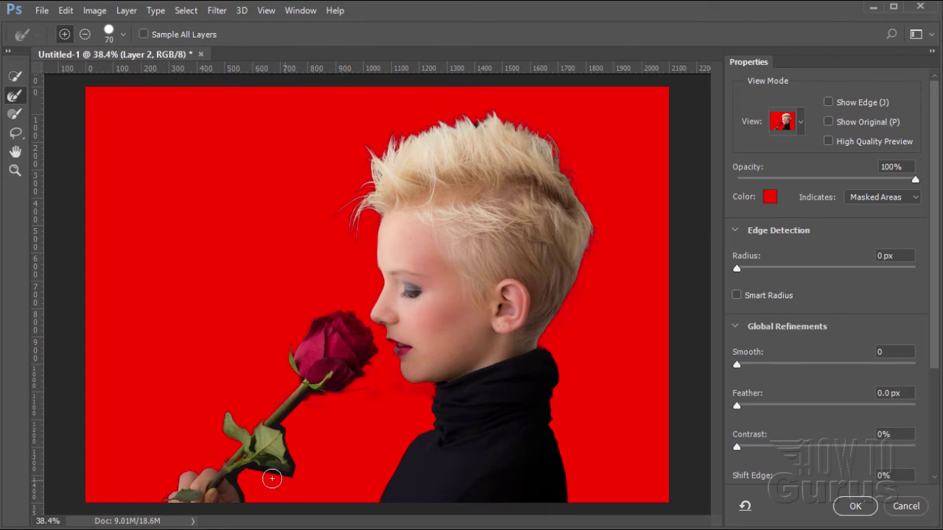
{"action": "mouse_move", "coordinate": [272, 479]}
{"action": "left_mouse_down"}
{"action": "mouse_move", "coordinate": [237, 478]}
{"action": "mouse_move", "coordinate": [246, 504]}
{"action": "mouse_move", "coordinate": [304, 493]}
{"action": "mouse_move", "coordinate": [252, 470]}
{"action": "mouse_move", "coordinate": [292, 476]}
{"action": "left_mouse_up"}
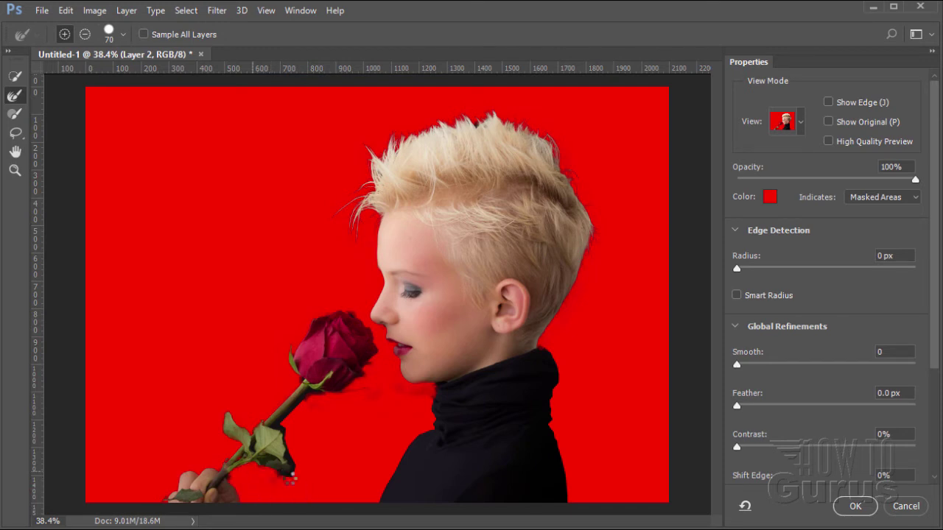
{"action": "left_click_drag", "start_coordinate": [291, 438], "coordinate": [280, 425]}
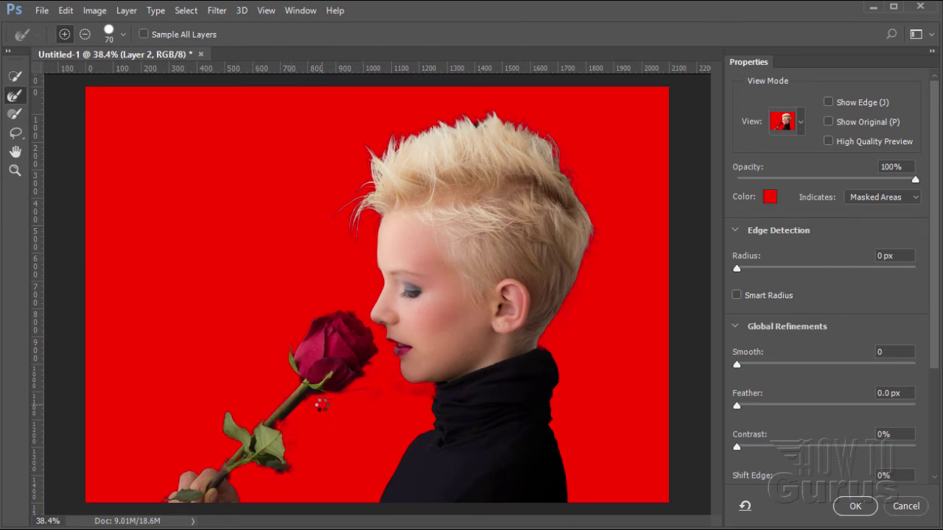
{"action": "mouse_move", "coordinate": [326, 398]}
{"action": "left_mouse_down"}
{"action": "mouse_move", "coordinate": [307, 398]}
{"action": "mouse_move", "coordinate": [284, 430]}
{"action": "left_mouse_up"}
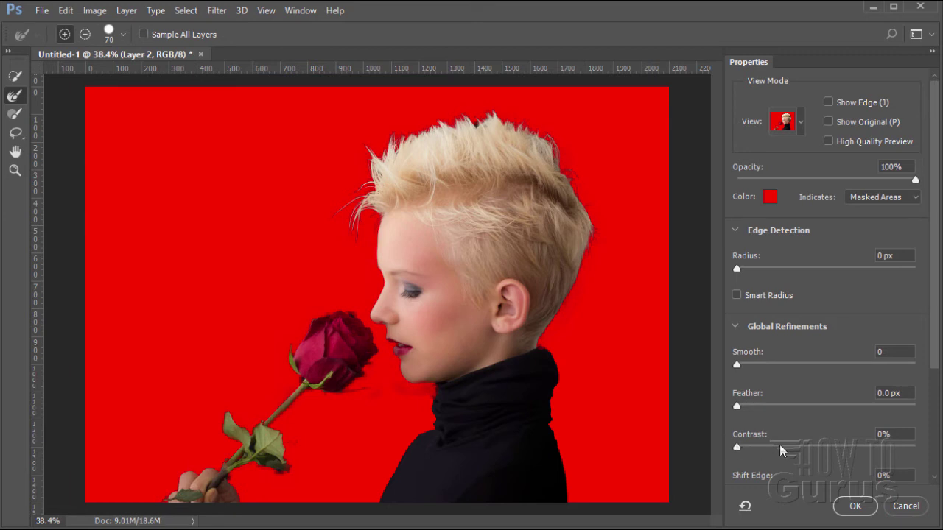
Set the selection edge's Contrast to 38% and apply the refinement
{"action": "left_click_drag", "start_coordinate": [737, 446], "coordinate": [752, 446]}
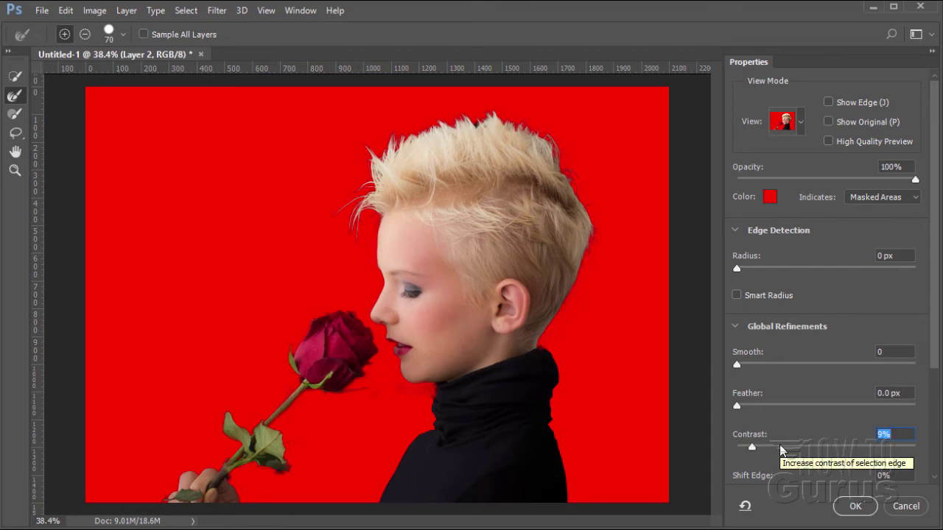
{"action": "left_click_drag", "start_coordinate": [754, 446], "coordinate": [801, 445]}
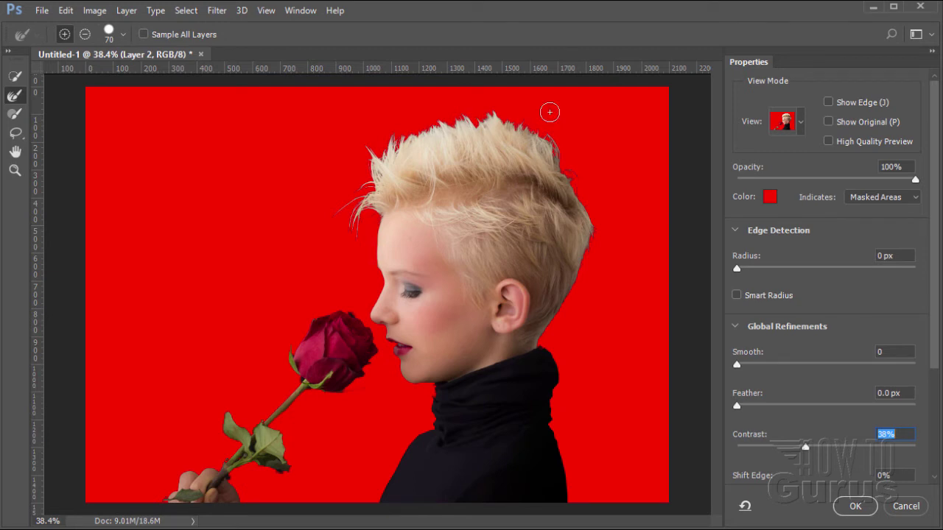
{"action": "left_click", "coordinate": [854, 507]}
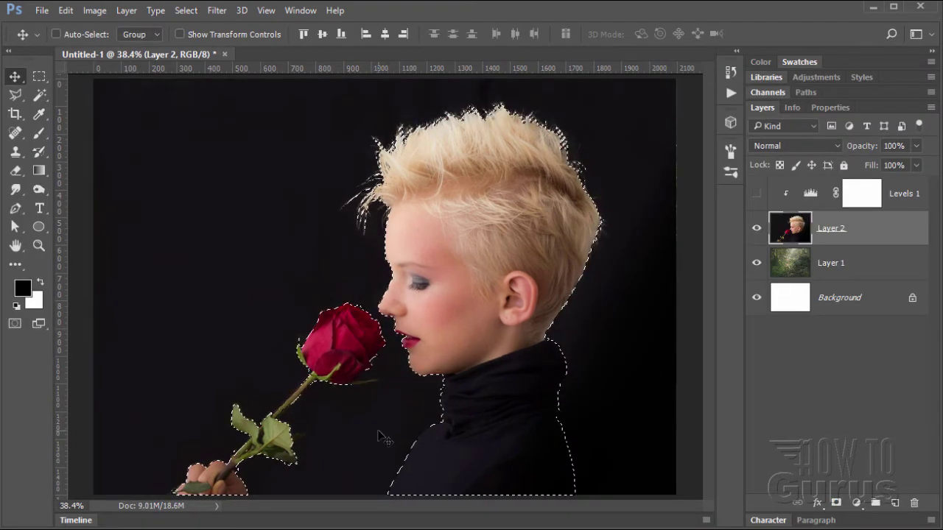
Add a layer mask to Layer 2 from the refined selection and soften it with a 1-pixel Gaussian Blur
{"action": "left_click", "coordinate": [836, 504]}
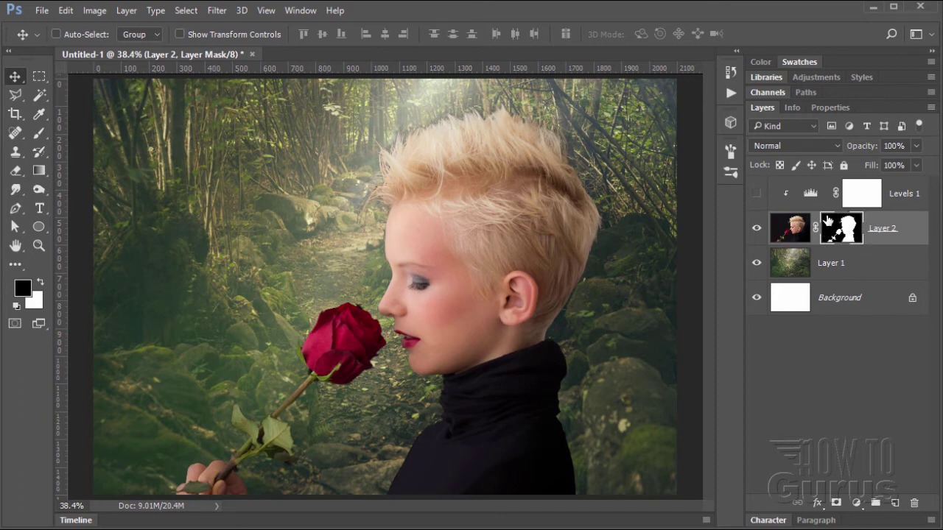
{"action": "left_click", "coordinate": [219, 12]}
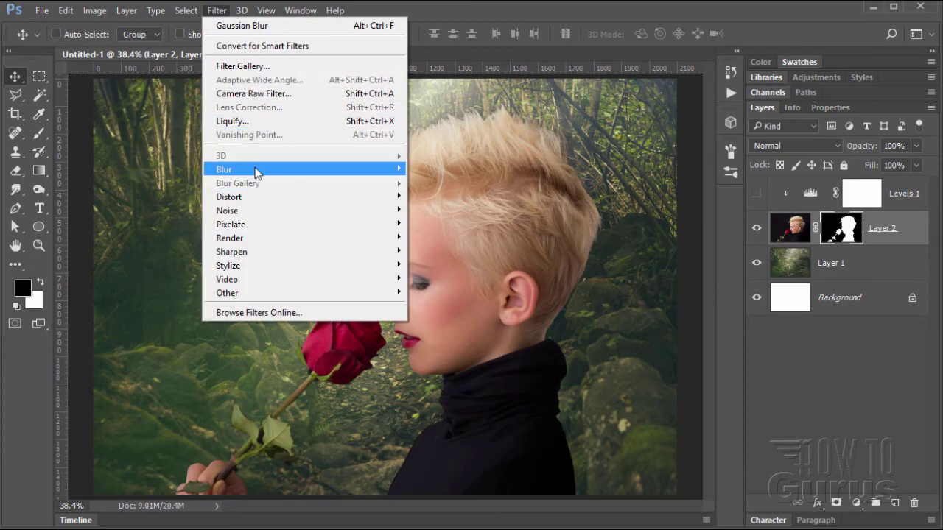
{"action": "mouse_move", "coordinate": [256, 172]}
{"action": "left_click", "coordinate": [458, 225]}
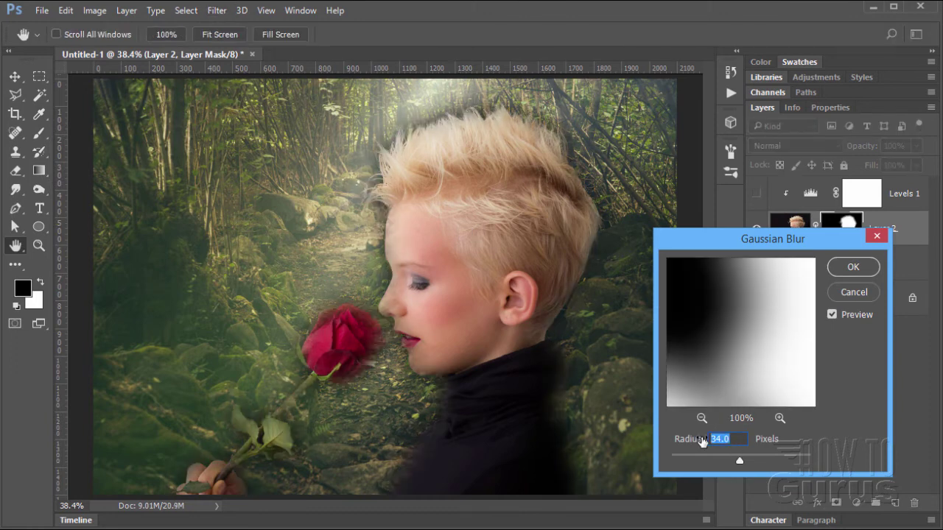
{"action": "type", "text": "1"}
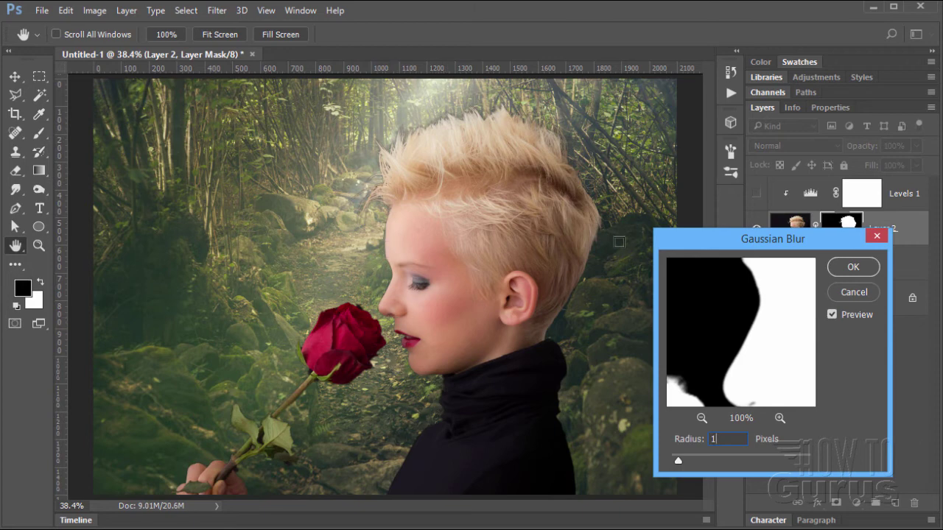
{"action": "left_click", "coordinate": [852, 268]}
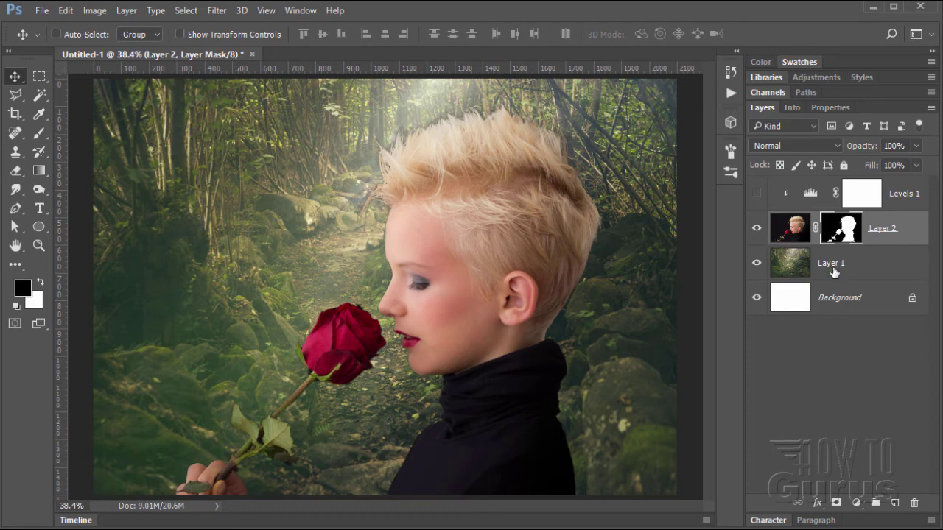
Lasso a loose freehand outline around the woman's head, rose bloom and body, and mask Layer 1 to that selection
{"action": "left_click", "coordinate": [838, 271]}
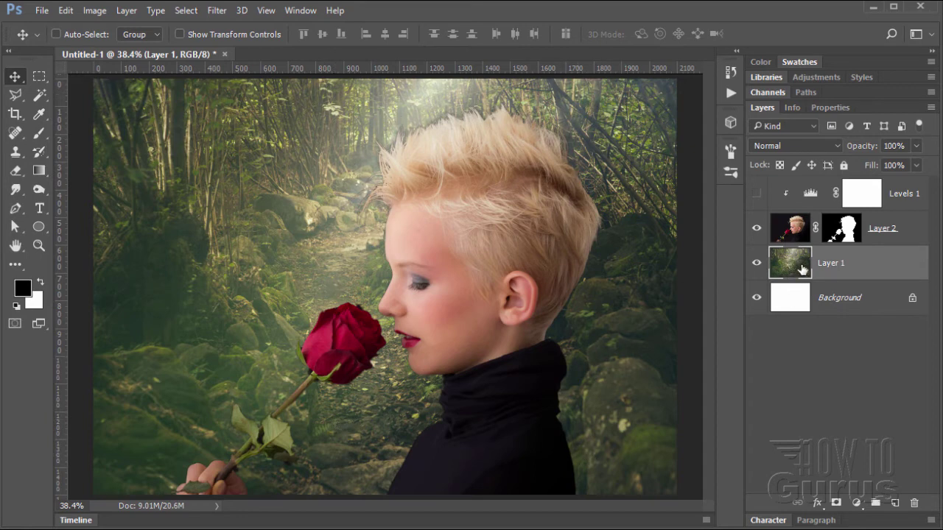
{"action": "left_click", "coordinate": [16, 97]}
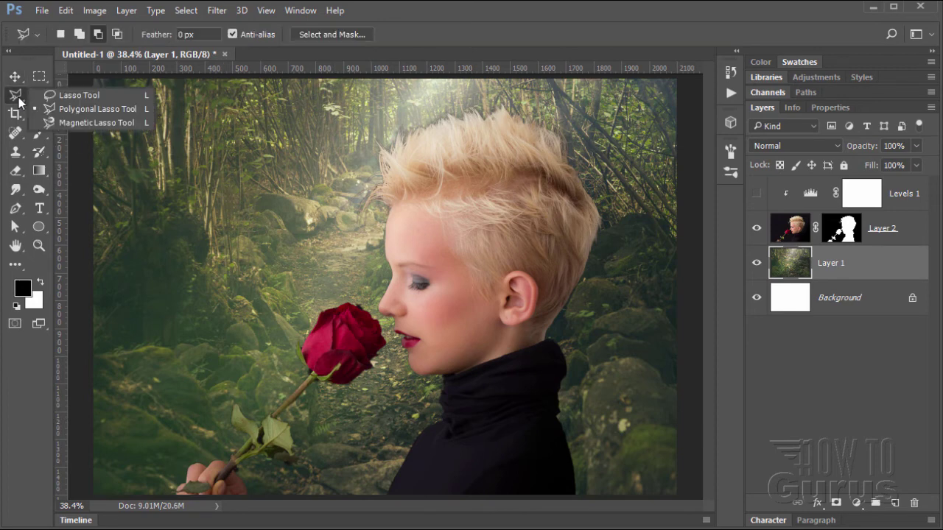
{"action": "left_click", "coordinate": [79, 97]}
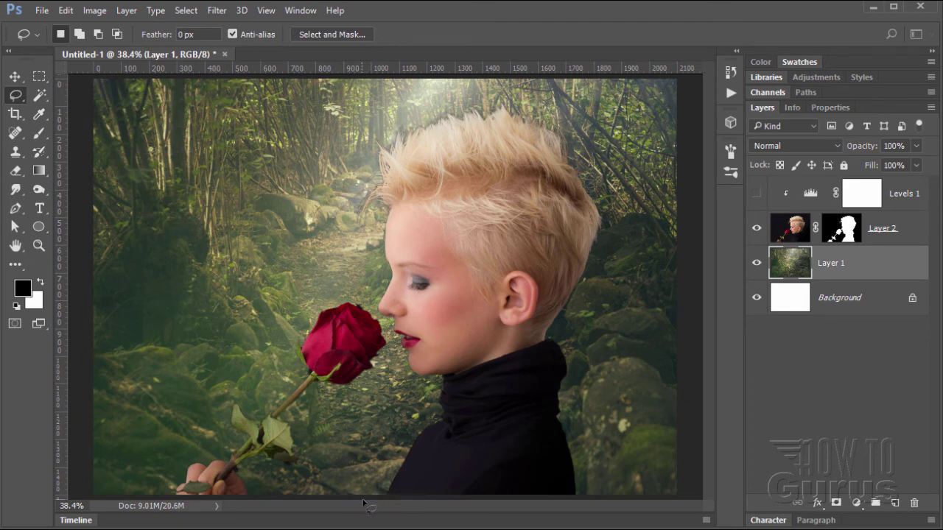
{"action": "mouse_move", "coordinate": [363, 500]}
{"action": "left_mouse_down"}
{"action": "mouse_move", "coordinate": [360, 468]}
{"action": "mouse_move", "coordinate": [288, 375]}
{"action": "mouse_move", "coordinate": [285, 342]}
{"action": "mouse_move", "coordinate": [330, 251]}
{"action": "mouse_move", "coordinate": [343, 166]}
{"action": "mouse_move", "coordinate": [379, 117]}
{"action": "mouse_move", "coordinate": [414, 96]}
{"action": "mouse_move", "coordinate": [555, 103]}
{"action": "mouse_move", "coordinate": [611, 138]}
{"action": "mouse_move", "coordinate": [627, 191]}
{"action": "mouse_move", "coordinate": [626, 252]}
{"action": "mouse_move", "coordinate": [590, 361]}
{"action": "mouse_move", "coordinate": [587, 489]}
{"action": "mouse_move", "coordinate": [574, 506]}
{"action": "mouse_move", "coordinate": [362, 507]}
{"action": "left_mouse_up"}
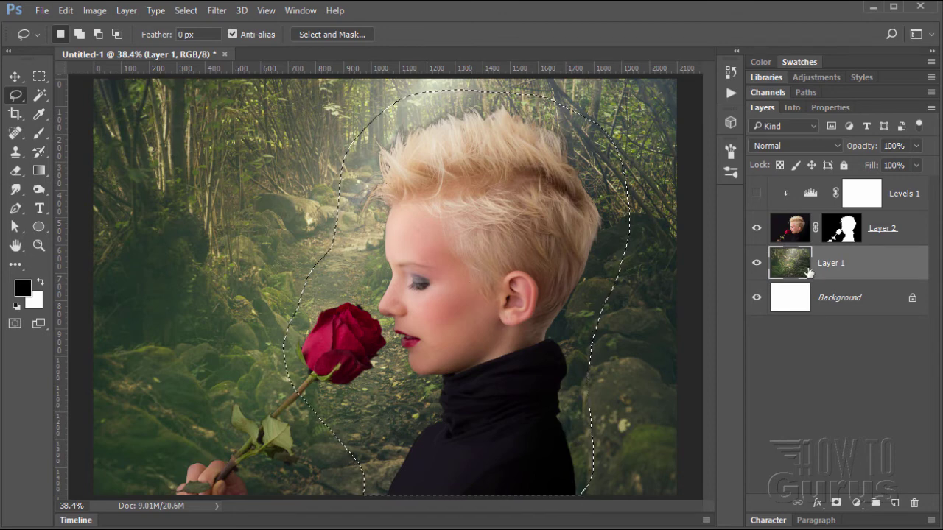
{"action": "left_click", "coordinate": [836, 503]}
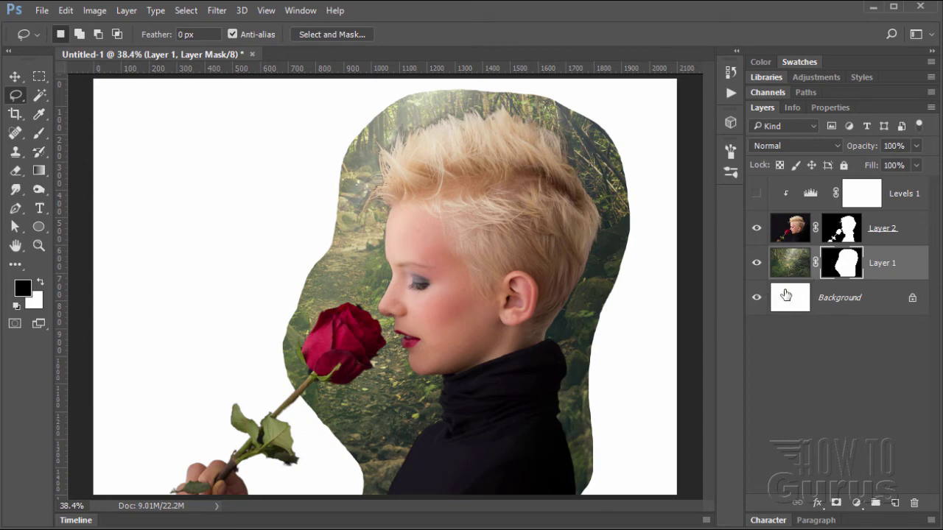
Fill the Background layer with the black foreground color using the Paint Bucket
{"action": "left_click", "coordinate": [840, 303]}
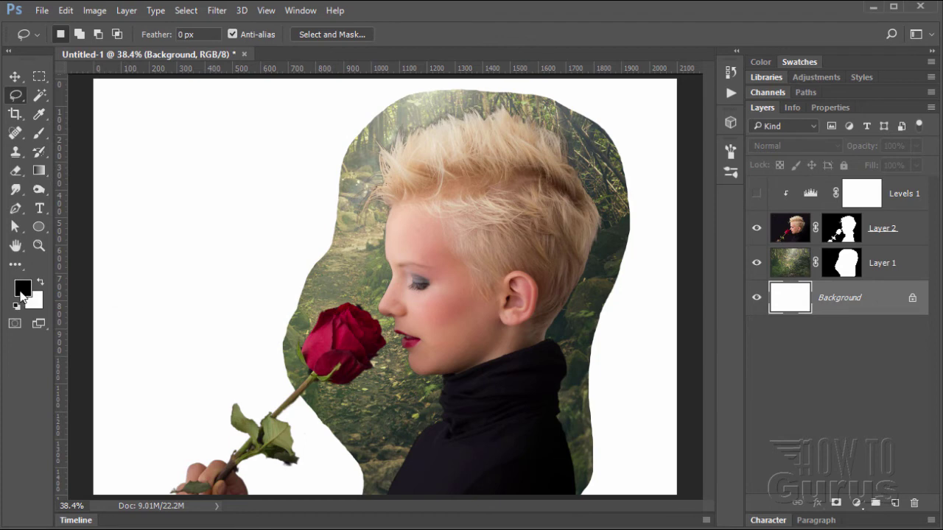
{"action": "left_click", "coordinate": [38, 169]}
{"action": "left_click", "coordinate": [82, 184]}
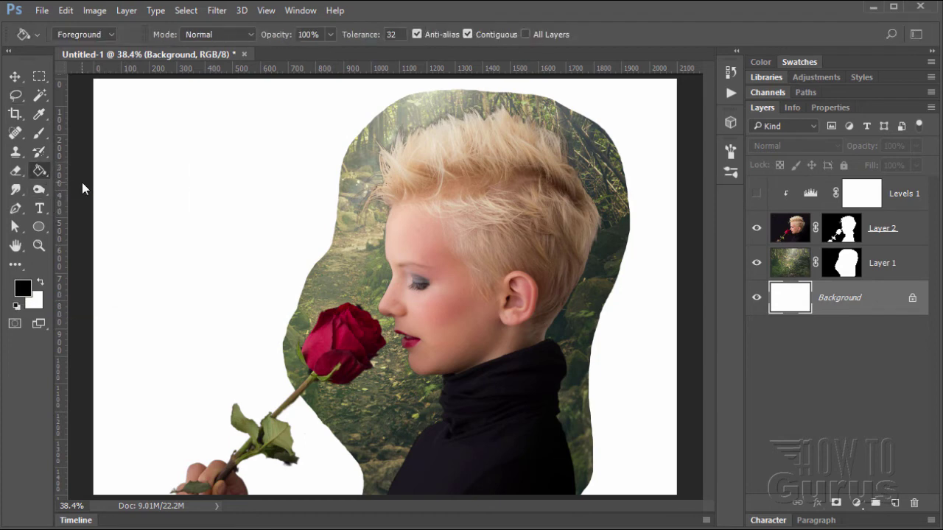
{"action": "left_click", "coordinate": [210, 221]}
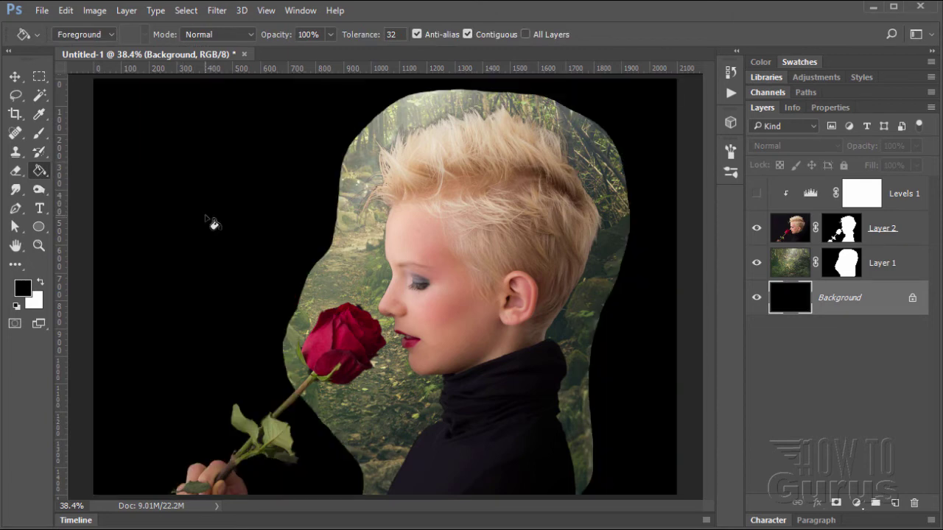
{"action": "left_click", "coordinate": [14, 76]}
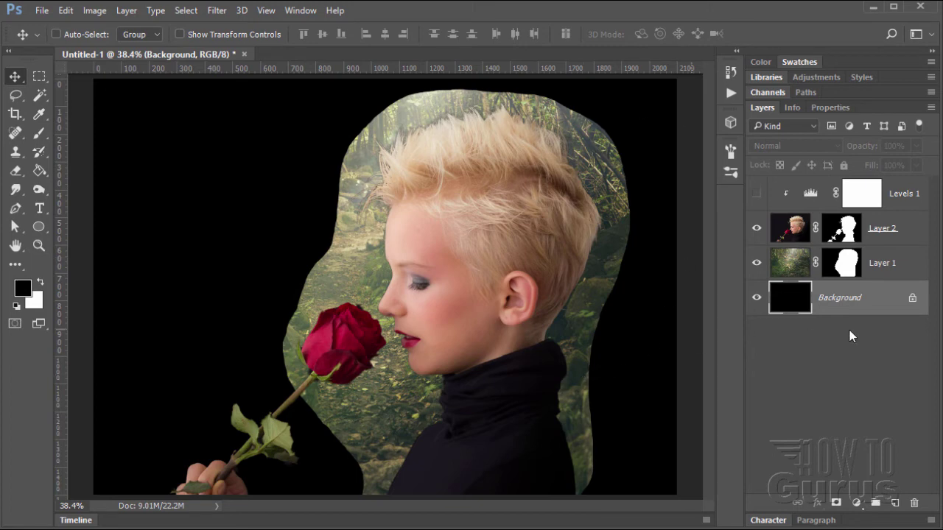
Soften Layer 1's layer mask with a 189-pixel Gaussian Blur so the forest fades into the black background
{"action": "left_click", "coordinate": [846, 269]}
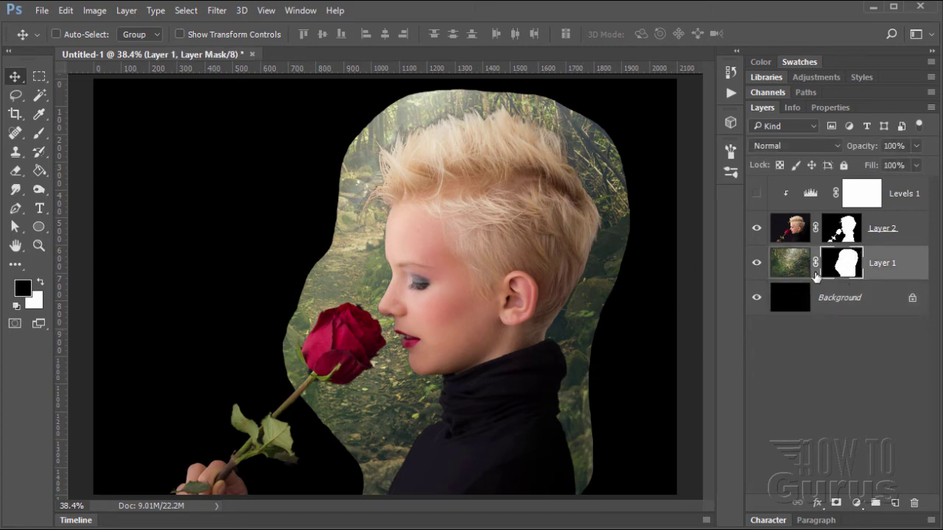
{"action": "left_click", "coordinate": [805, 270]}
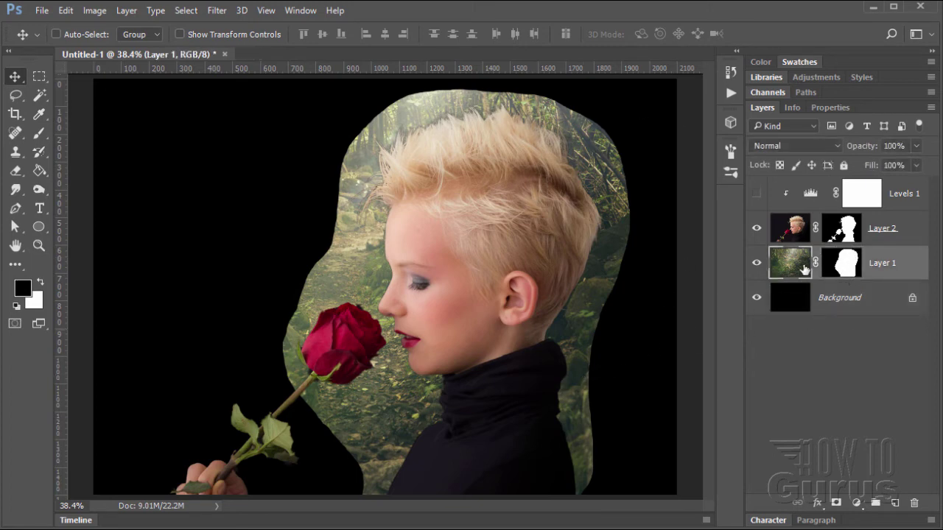
{"action": "left_click", "coordinate": [851, 270]}
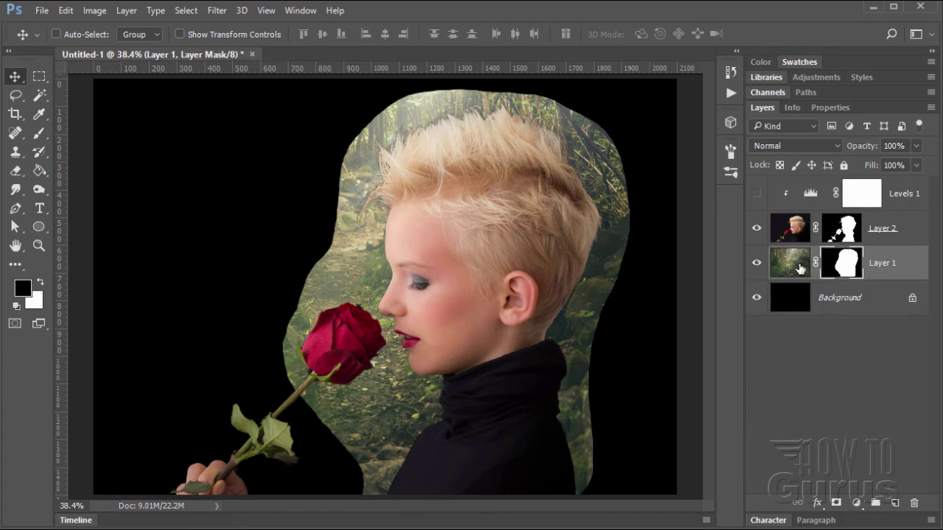
{"action": "left_click", "coordinate": [217, 11]}
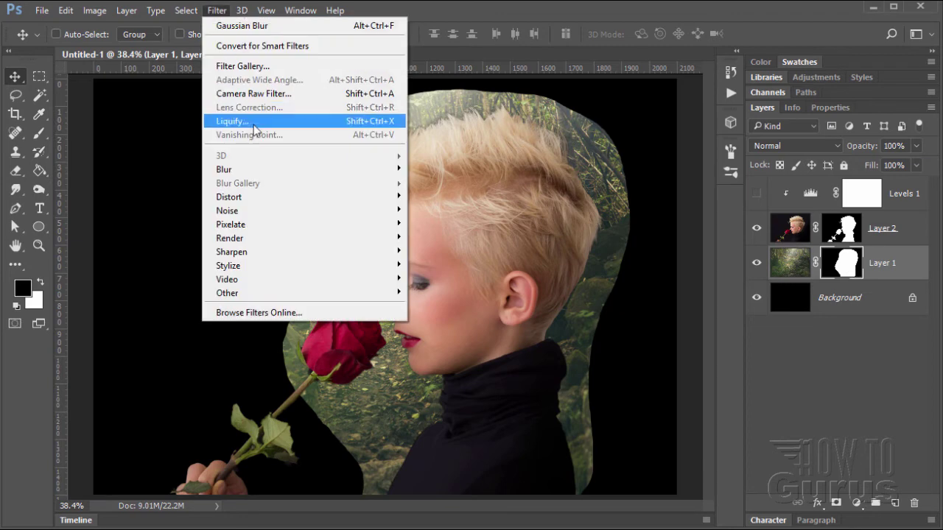
{"action": "mouse_move", "coordinate": [270, 173]}
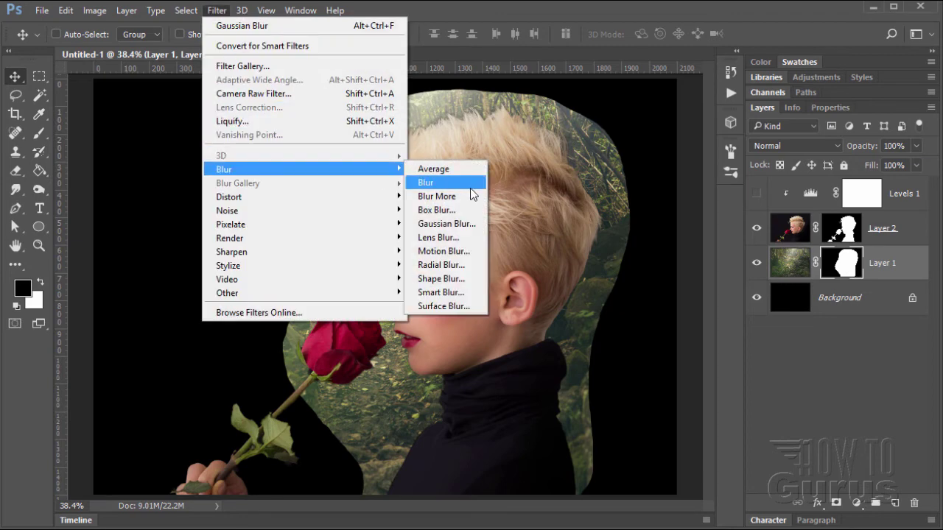
{"action": "left_click", "coordinate": [435, 224]}
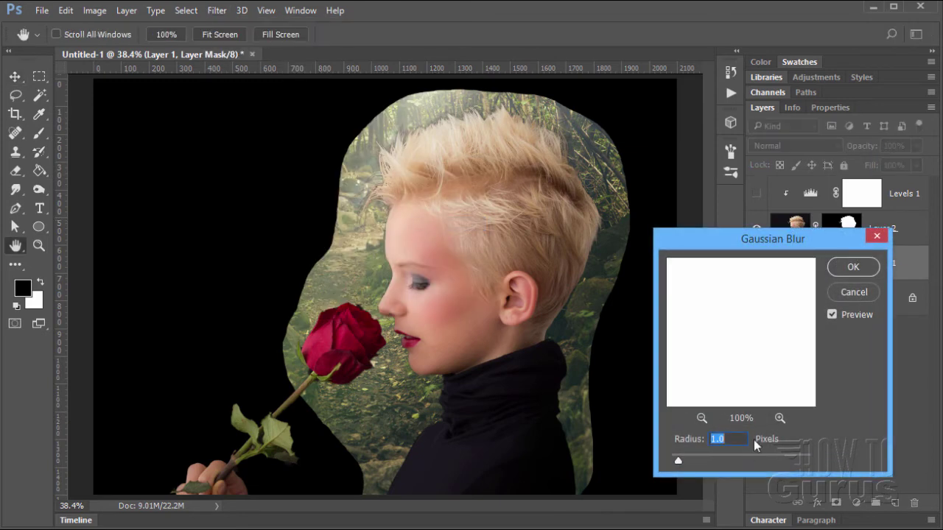
{"action": "left_click", "coordinate": [703, 417]}
{"action": "left_click", "coordinate": [703, 416]}
{"action": "left_click", "coordinate": [703, 416]}
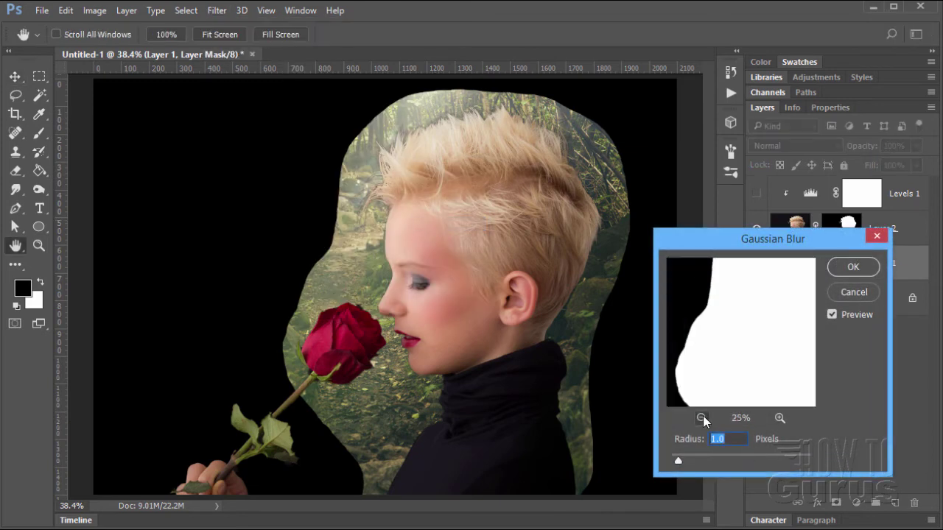
{"action": "left_click", "coordinate": [703, 415]}
{"action": "left_click", "coordinate": [703, 416]}
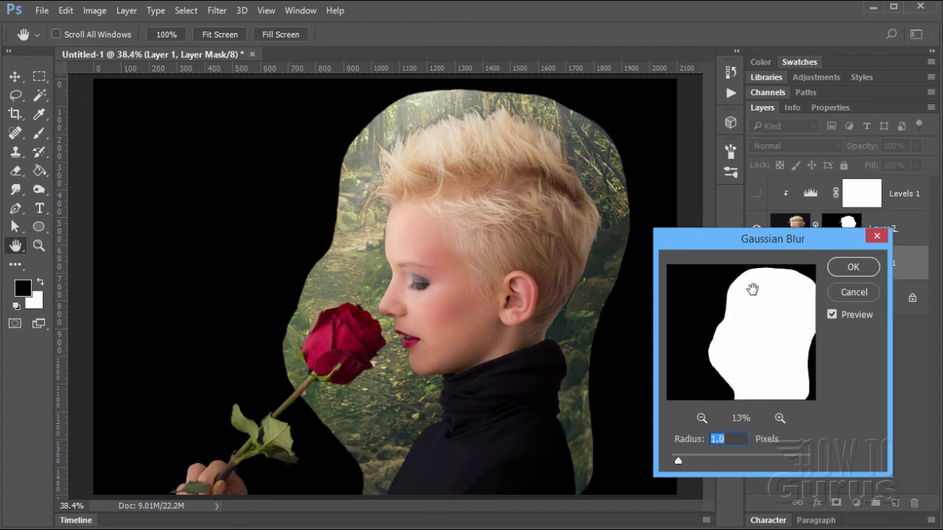
{"action": "left_click_drag", "start_coordinate": [678, 460], "coordinate": [691, 463]}
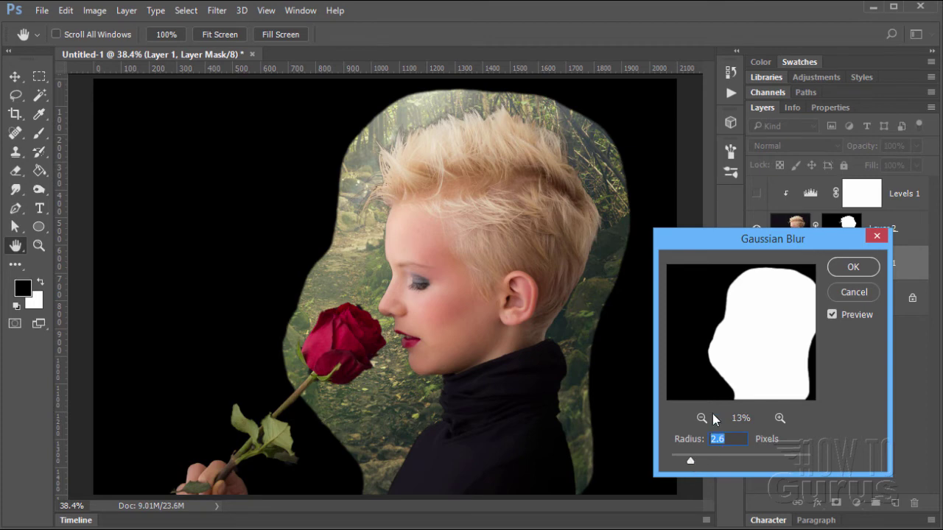
{"action": "left_click_drag", "start_coordinate": [702, 463], "coordinate": [745, 457]}
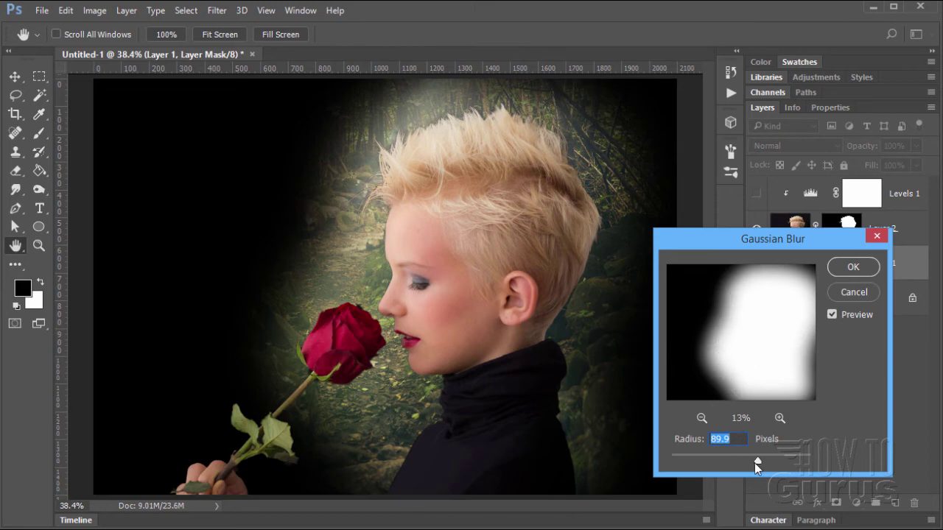
{"action": "left_click_drag", "start_coordinate": [754, 463], "coordinate": [759, 463]}
{"action": "left_click_drag", "start_coordinate": [759, 462], "coordinate": [757, 462]}
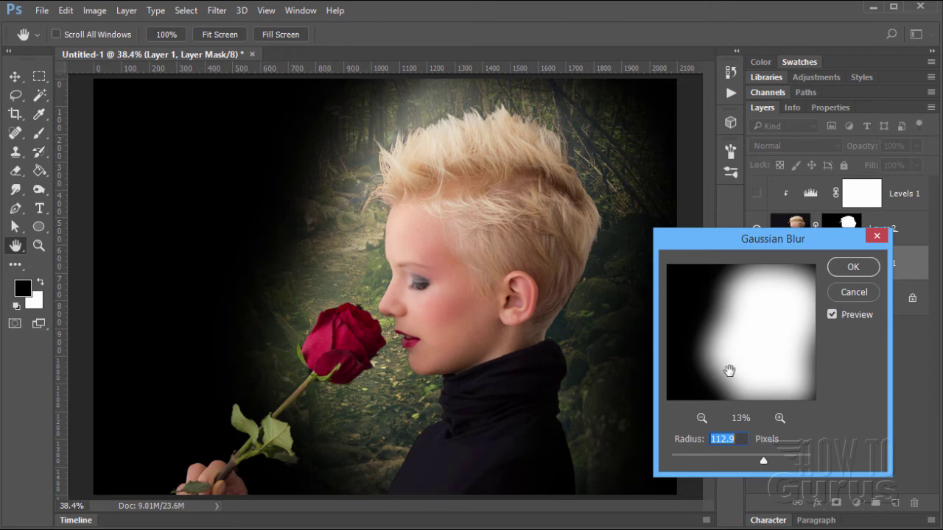
{"action": "left_click_drag", "start_coordinate": [762, 459], "coordinate": [793, 460]}
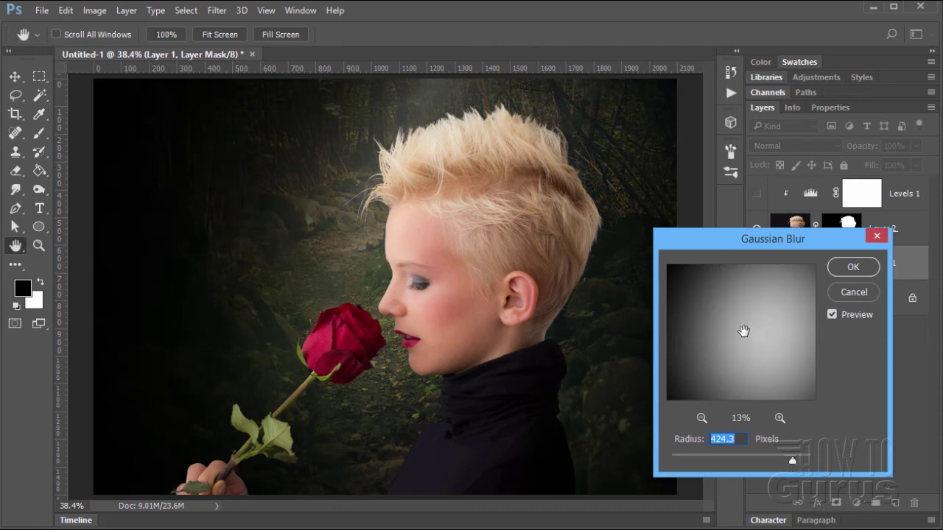
{"action": "left_click_drag", "start_coordinate": [792, 460], "coordinate": [782, 460]}
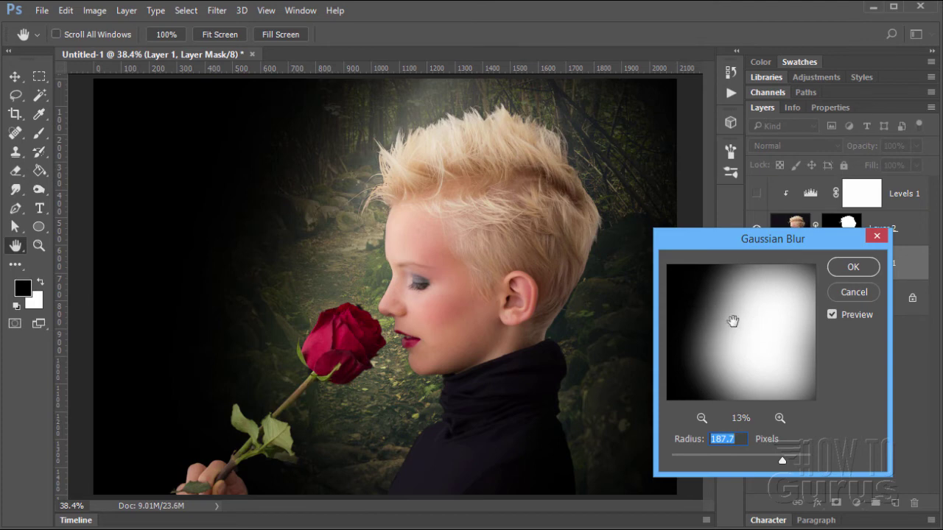
{"action": "left_click_drag", "start_coordinate": [745, 440], "coordinate": [705, 441]}
{"action": "type", "text": "189"}
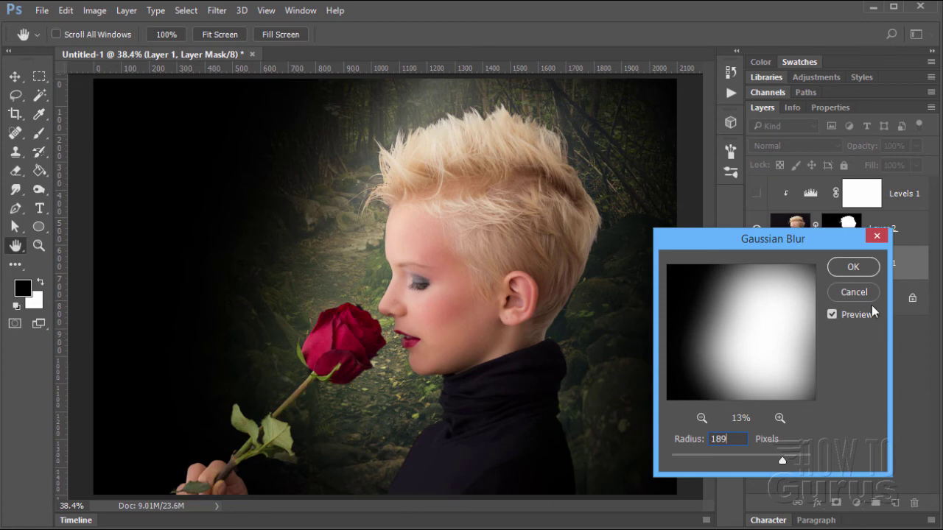
{"action": "left_click", "coordinate": [863, 266]}
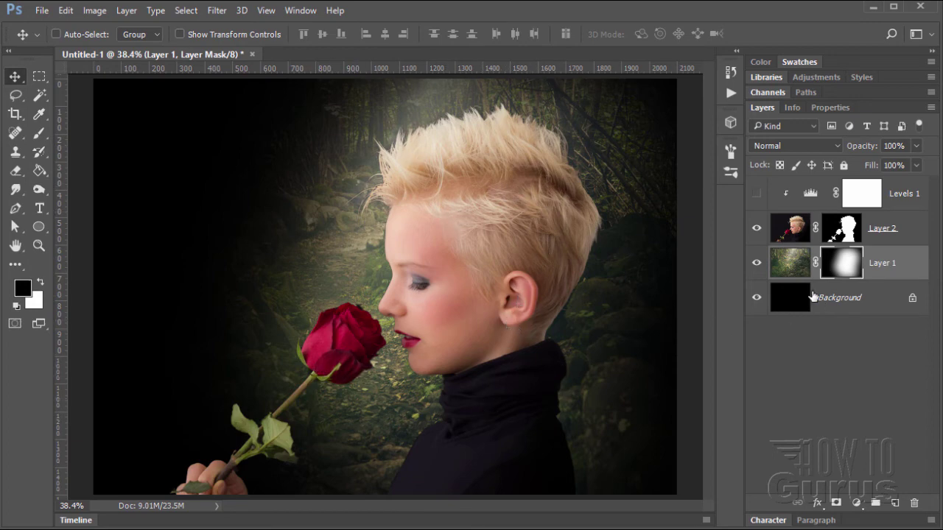
Add a Levels adjustment layer above Layer 1, using the previous layer to create a clipping mask
{"action": "left_click", "coordinate": [795, 270]}
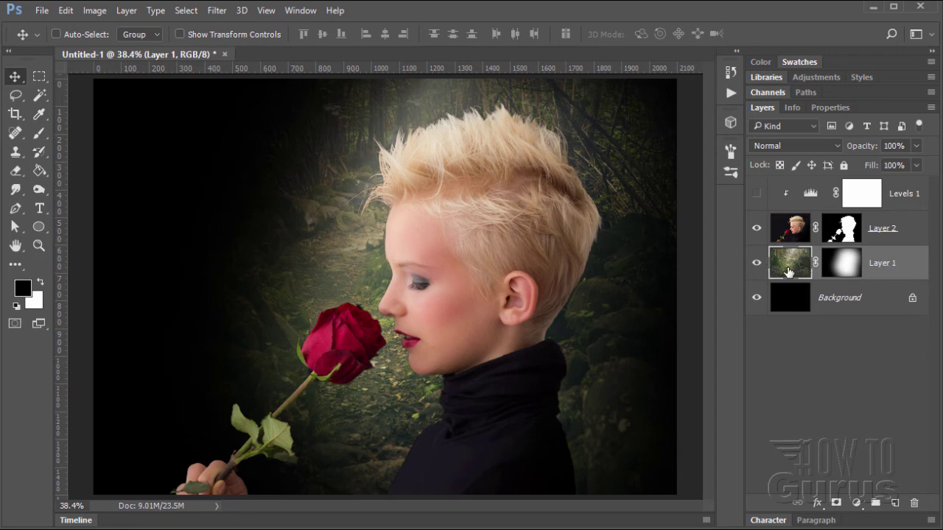
{"action": "left_click", "coordinate": [125, 11]}
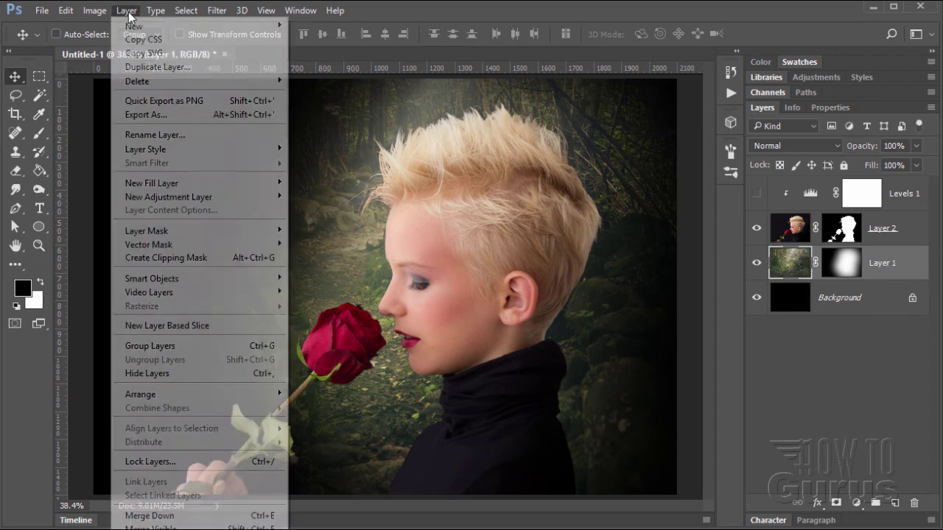
{"action": "mouse_move", "coordinate": [183, 198]}
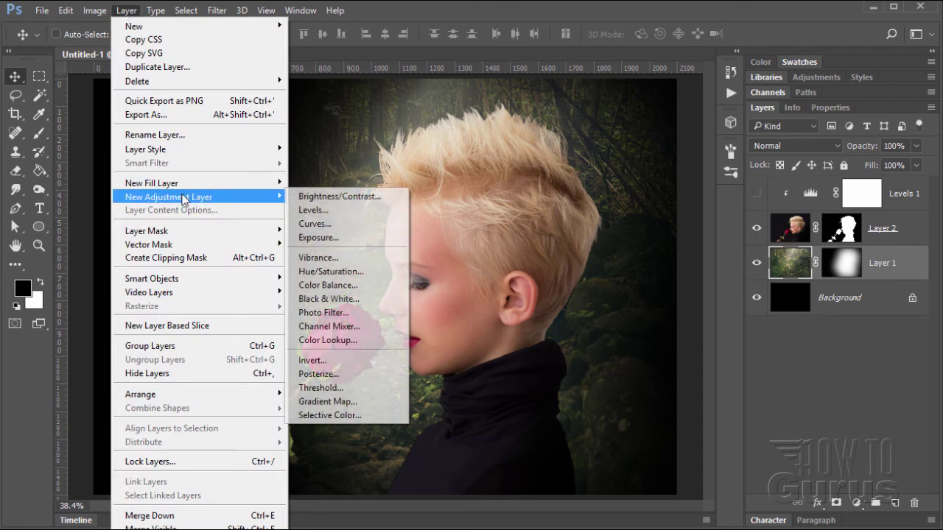
{"action": "left_click", "coordinate": [312, 210]}
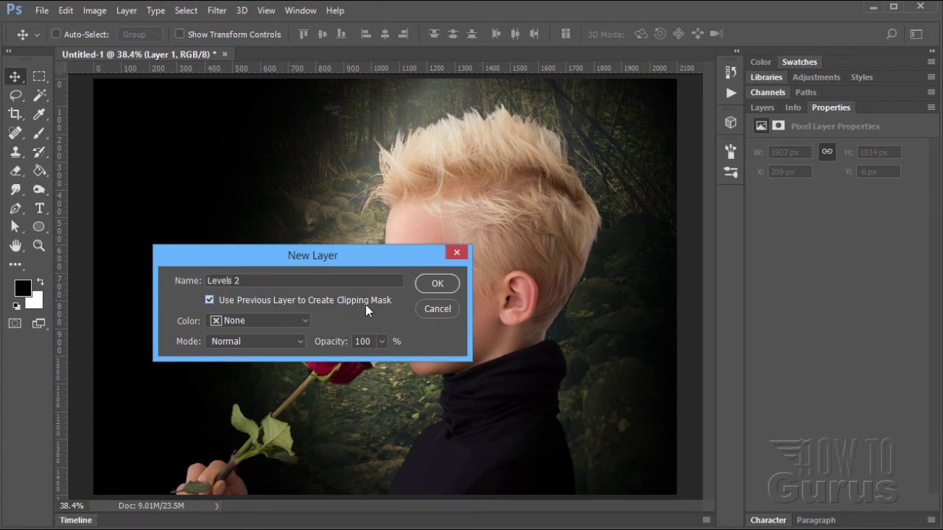
{"action": "left_click", "coordinate": [436, 284]}
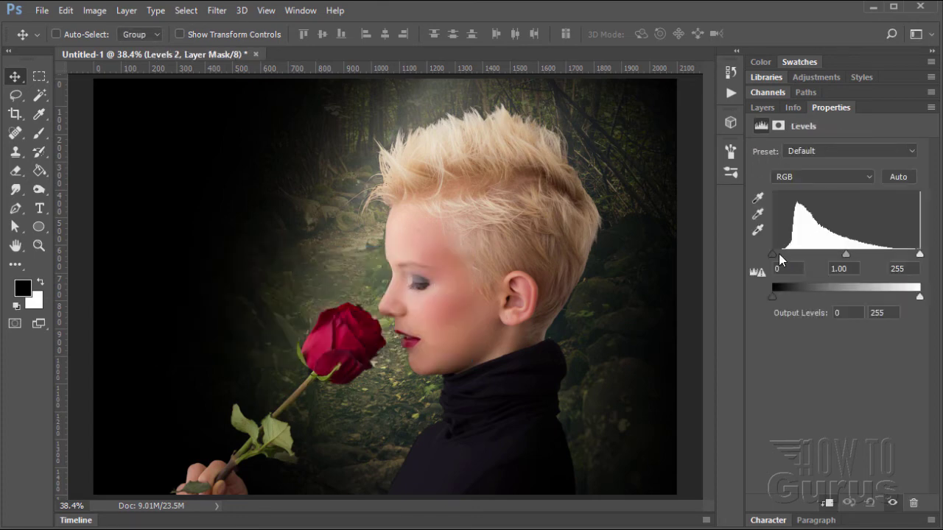
Raise the black input level of the forest's Levels adjustment to deepen its shadows and contrast
{"action": "left_click_drag", "start_coordinate": [776, 257], "coordinate": [800, 248]}
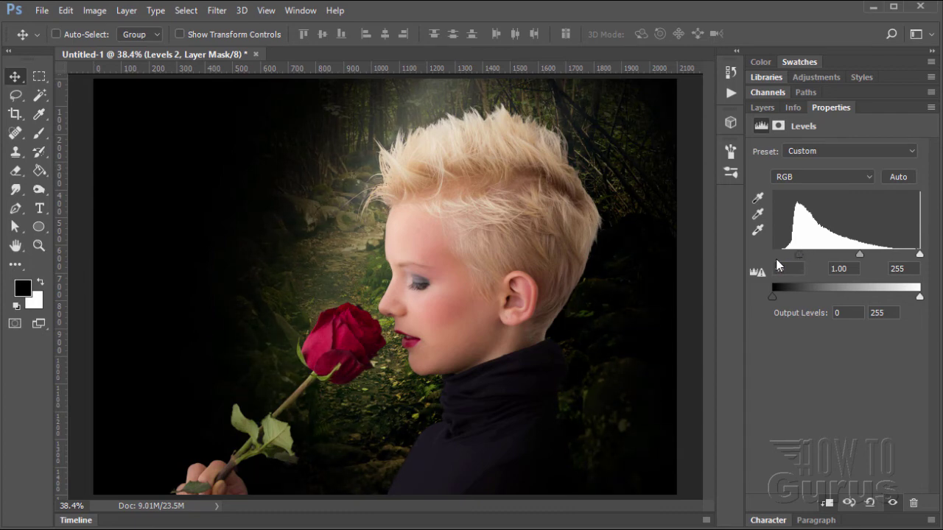
{"action": "left_click_drag", "start_coordinate": [800, 254], "coordinate": [798, 253]}
{"action": "mouse_move", "coordinate": [860, 255]}
{"action": "left_mouse_down"}
{"action": "mouse_move", "coordinate": [883, 258]}
{"action": "mouse_move", "coordinate": [815, 257]}
{"action": "mouse_move", "coordinate": [860, 255]}
{"action": "left_mouse_up"}
{"action": "left_click_drag", "start_coordinate": [862, 253], "coordinate": [862, 253]}
{"action": "left_click_drag", "start_coordinate": [799, 257], "coordinate": [793, 261]}
{"action": "mouse_move", "coordinate": [921, 256]}
{"action": "left_mouse_down"}
{"action": "mouse_move", "coordinate": [901, 257]}
{"action": "mouse_move", "coordinate": [933, 259]}
{"action": "left_mouse_up"}
Add a Photo Filter adjustment layer above Layer 2, using the previous layer to create a clipping mask
{"action": "left_click", "coordinate": [764, 107]}
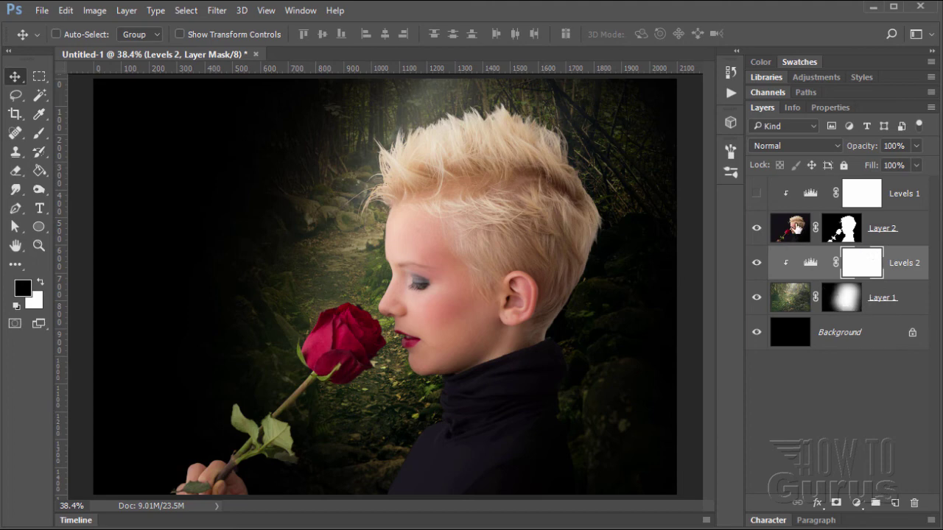
{"action": "left_click", "coordinate": [791, 225]}
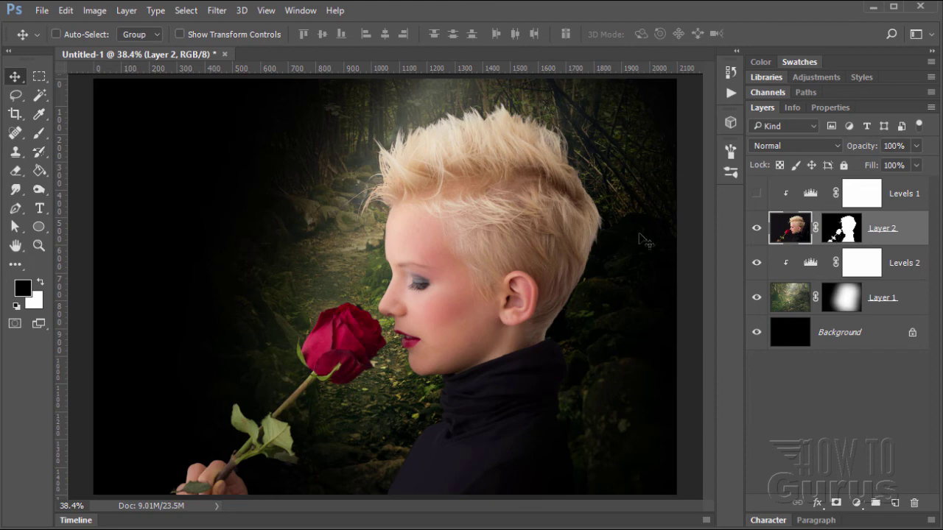
{"action": "left_click", "coordinate": [126, 11]}
{"action": "mouse_move", "coordinate": [169, 198]}
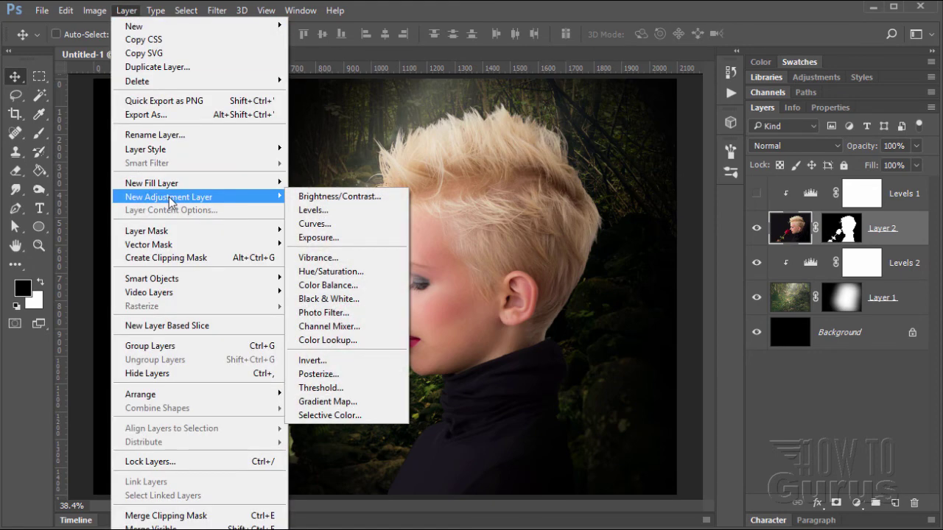
{"action": "left_click", "coordinate": [330, 312]}
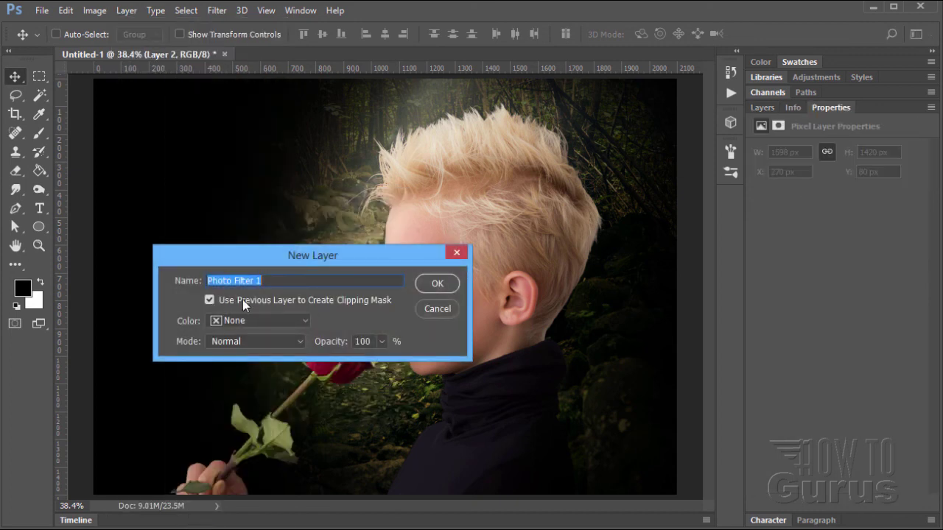
{"action": "left_click", "coordinate": [436, 284]}
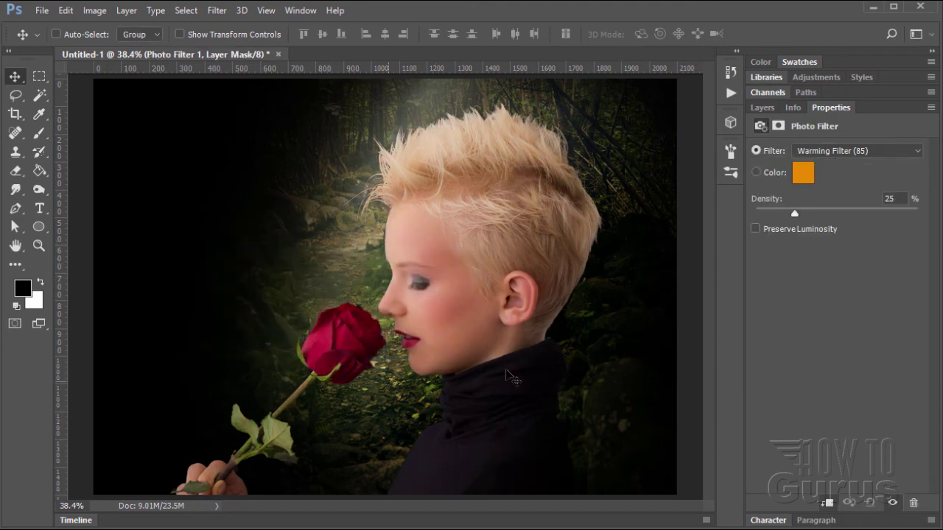
Set the portrait's Photo Filter to Underwater and raise its density for a stronger blue-green tint
{"action": "left_click", "coordinate": [830, 152]}
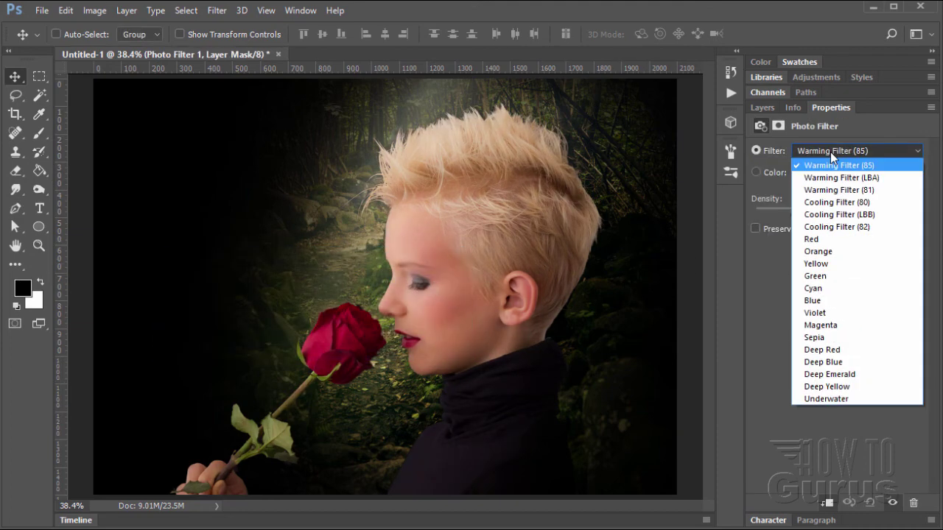
{"action": "left_click", "coordinate": [833, 399]}
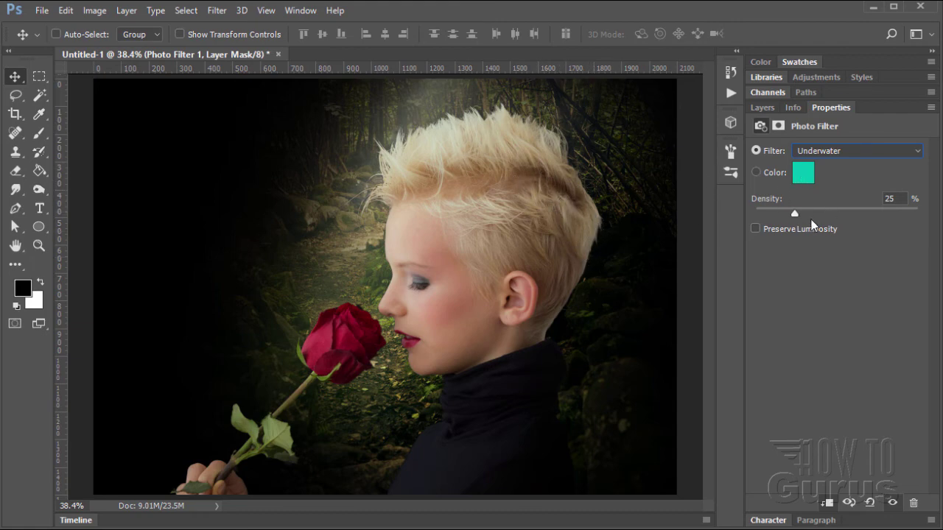
{"action": "left_click_drag", "start_coordinate": [795, 218], "coordinate": [794, 215]}
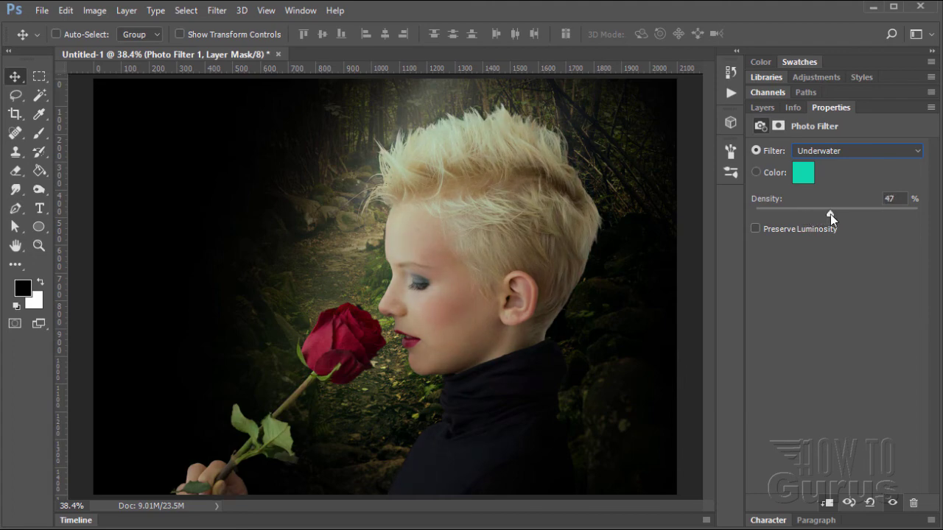
{"action": "left_click_drag", "start_coordinate": [831, 214], "coordinate": [837, 214]}
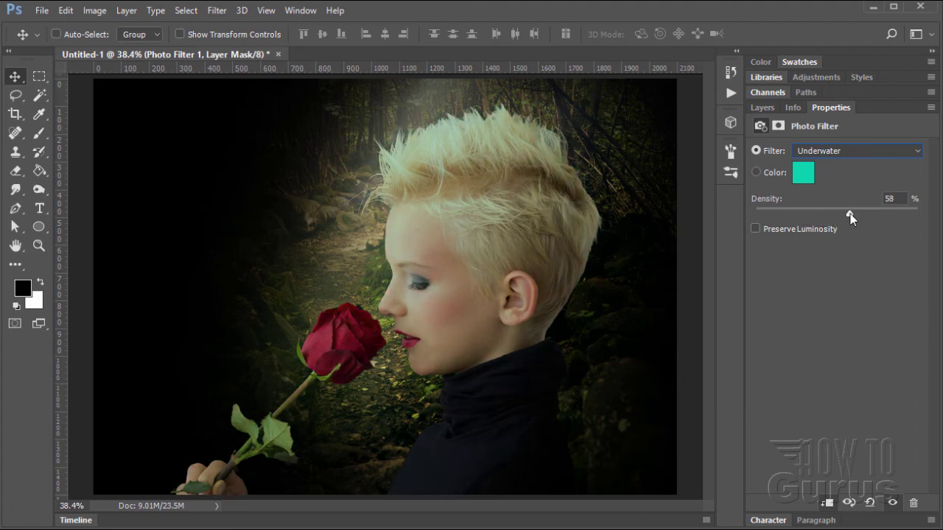
{"action": "left_click_drag", "start_coordinate": [850, 214], "coordinate": [856, 216]}
Paint black on the Photo Filter's mask over the face, front hair and rose with a soft 243 px brush at 0% hardness
{"action": "left_click", "coordinate": [762, 108]}
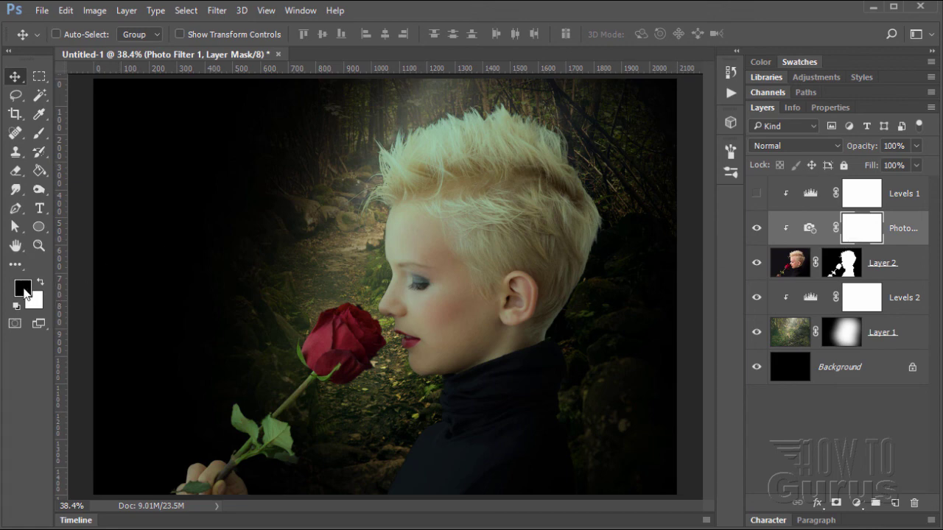
{"action": "left_click", "coordinate": [37, 134]}
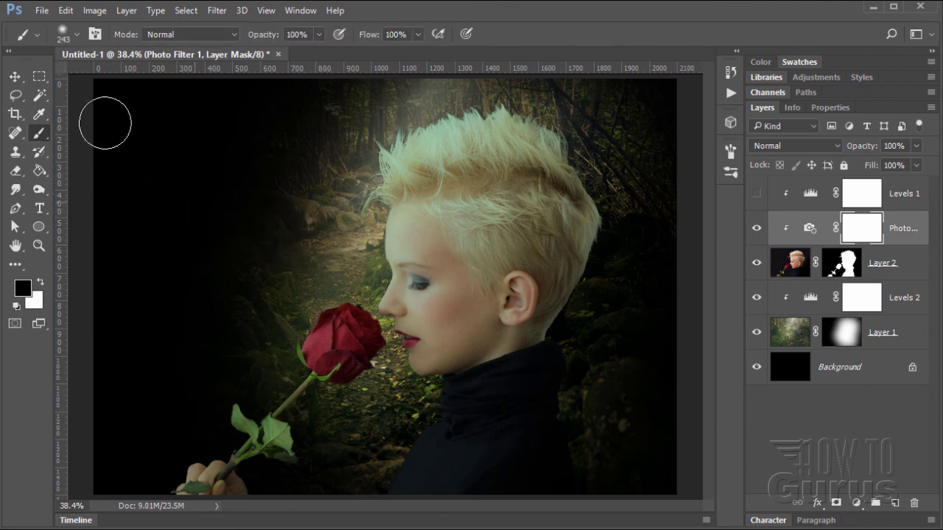
{"action": "left_click", "coordinate": [73, 37]}
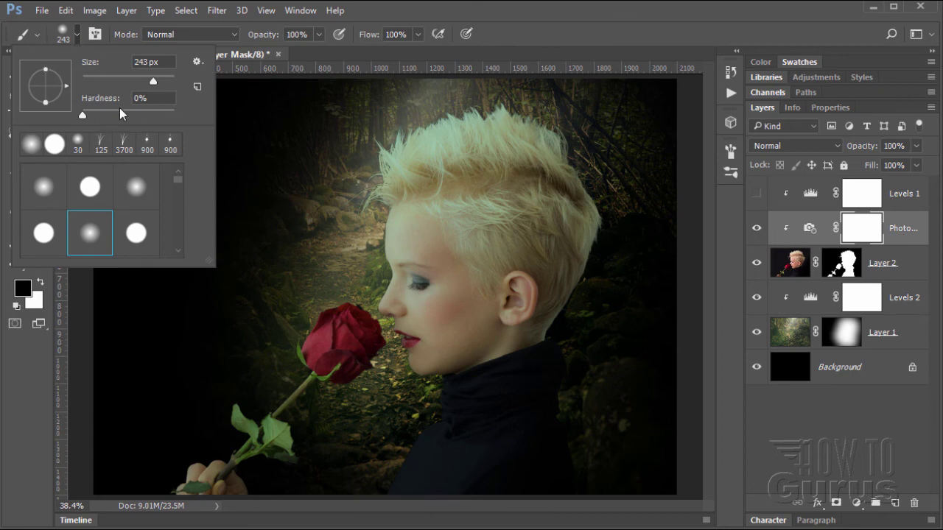
{"action": "left_click", "coordinate": [75, 36]}
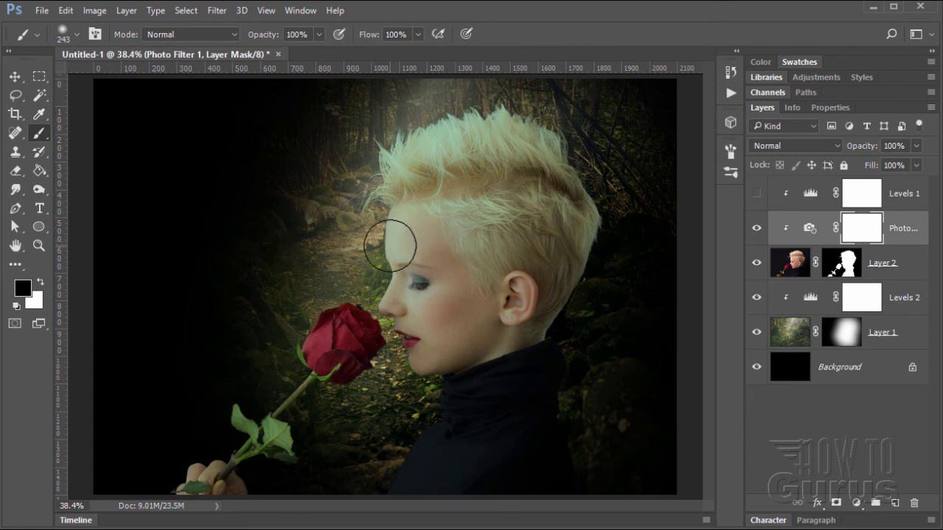
{"action": "mouse_move", "coordinate": [394, 247]}
{"action": "left_mouse_down"}
{"action": "mouse_move", "coordinate": [388, 298]}
{"action": "mouse_move", "coordinate": [398, 253]}
{"action": "mouse_move", "coordinate": [398, 317]}
{"action": "left_mouse_up"}
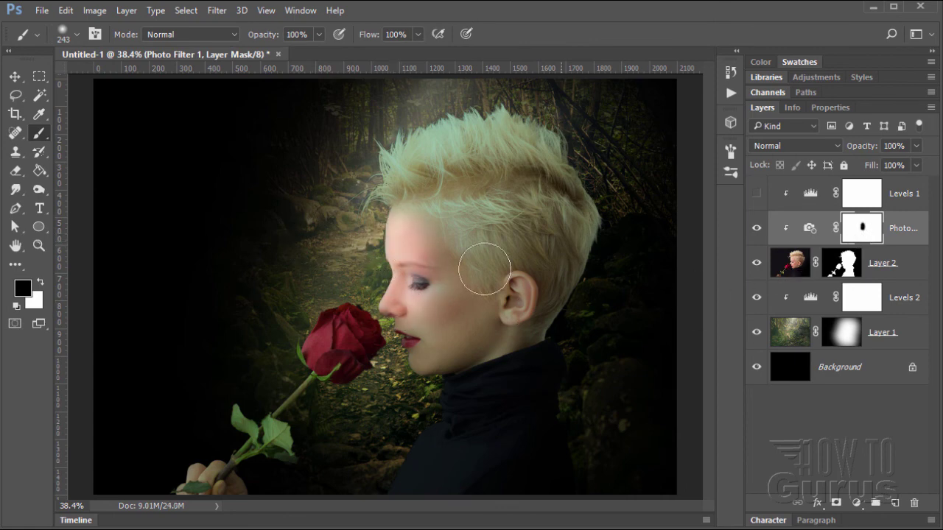
{"action": "mouse_move", "coordinate": [417, 236]}
{"action": "left_mouse_down"}
{"action": "mouse_move", "coordinate": [406, 312]}
{"action": "mouse_move", "coordinate": [428, 245]}
{"action": "mouse_move", "coordinate": [455, 278]}
{"action": "mouse_move", "coordinate": [428, 230]}
{"action": "mouse_move", "coordinate": [443, 241]}
{"action": "mouse_move", "coordinate": [406, 216]}
{"action": "mouse_move", "coordinate": [407, 195]}
{"action": "mouse_move", "coordinate": [412, 213]}
{"action": "mouse_move", "coordinate": [391, 186]}
{"action": "mouse_move", "coordinate": [396, 198]}
{"action": "mouse_move", "coordinate": [384, 163]}
{"action": "mouse_move", "coordinate": [421, 218]}
{"action": "mouse_move", "coordinate": [413, 202]}
{"action": "mouse_move", "coordinate": [457, 235]}
{"action": "mouse_move", "coordinate": [408, 174]}
{"action": "mouse_move", "coordinate": [422, 234]}
{"action": "mouse_move", "coordinate": [459, 264]}
{"action": "mouse_move", "coordinate": [452, 251]}
{"action": "mouse_move", "coordinate": [457, 328]}
{"action": "mouse_move", "coordinate": [462, 279]}
{"action": "mouse_move", "coordinate": [417, 363]}
{"action": "mouse_move", "coordinate": [490, 321]}
{"action": "mouse_move", "coordinate": [497, 291]}
{"action": "mouse_move", "coordinate": [461, 324]}
{"action": "mouse_move", "coordinate": [388, 315]}
{"action": "mouse_move", "coordinate": [383, 346]}
{"action": "mouse_move", "coordinate": [342, 327]}
{"action": "mouse_move", "coordinate": [363, 326]}
{"action": "mouse_move", "coordinate": [349, 374]}
{"action": "mouse_move", "coordinate": [331, 319]}
{"action": "mouse_move", "coordinate": [355, 383]}
{"action": "mouse_move", "coordinate": [347, 315]}
{"action": "mouse_move", "coordinate": [388, 374]}
{"action": "mouse_move", "coordinate": [420, 296]}
{"action": "mouse_move", "coordinate": [414, 361]}
{"action": "mouse_move", "coordinate": [445, 331]}
{"action": "mouse_move", "coordinate": [393, 346]}
{"action": "mouse_move", "coordinate": [388, 309]}
{"action": "mouse_move", "coordinate": [346, 337]}
{"action": "mouse_move", "coordinate": [450, 294]}
{"action": "mouse_move", "coordinate": [454, 222]}
{"action": "mouse_move", "coordinate": [350, 338]}
{"action": "mouse_move", "coordinate": [380, 295]}
{"action": "mouse_move", "coordinate": [370, 305]}
{"action": "mouse_move", "coordinate": [337, 347]}
{"action": "left_mouse_up"}
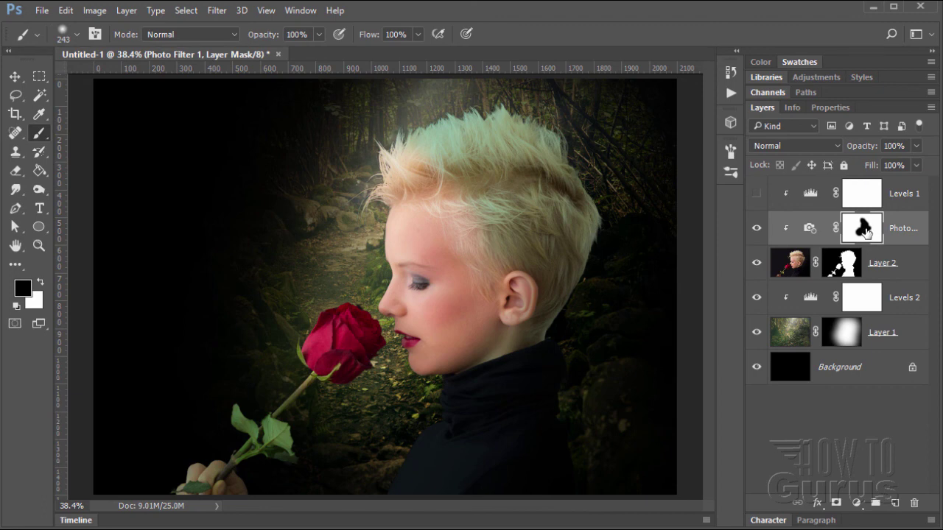
{"action": "mouse_move", "coordinate": [446, 246]}
{"action": "left_mouse_down"}
{"action": "mouse_move", "coordinate": [405, 171]}
{"action": "mouse_move", "coordinate": [426, 167]}
{"action": "mouse_move", "coordinate": [470, 204]}
{"action": "mouse_move", "coordinate": [508, 269]}
{"action": "mouse_move", "coordinate": [487, 335]}
{"action": "mouse_move", "coordinate": [511, 297]}
{"action": "mouse_move", "coordinate": [474, 188]}
{"action": "mouse_move", "coordinate": [412, 167]}
{"action": "mouse_move", "coordinate": [492, 254]}
{"action": "mouse_move", "coordinate": [461, 331]}
{"action": "mouse_move", "coordinate": [444, 349]}
{"action": "mouse_move", "coordinate": [485, 198]}
{"action": "mouse_move", "coordinate": [350, 285]}
{"action": "mouse_move", "coordinate": [334, 315]}
{"action": "mouse_move", "coordinate": [501, 312]}
{"action": "mouse_move", "coordinate": [446, 163]}
{"action": "mouse_move", "coordinate": [435, 176]}
{"action": "mouse_move", "coordinate": [482, 229]}
{"action": "mouse_move", "coordinate": [491, 295]}
{"action": "left_mouse_up"}
Soften the Photo Filter's layer mask with a 35-pixel Gaussian Blur, comparing the preview, and return to the Move tool
{"action": "left_click", "coordinate": [218, 10]}
{"action": "mouse_move", "coordinate": [350, 175]}
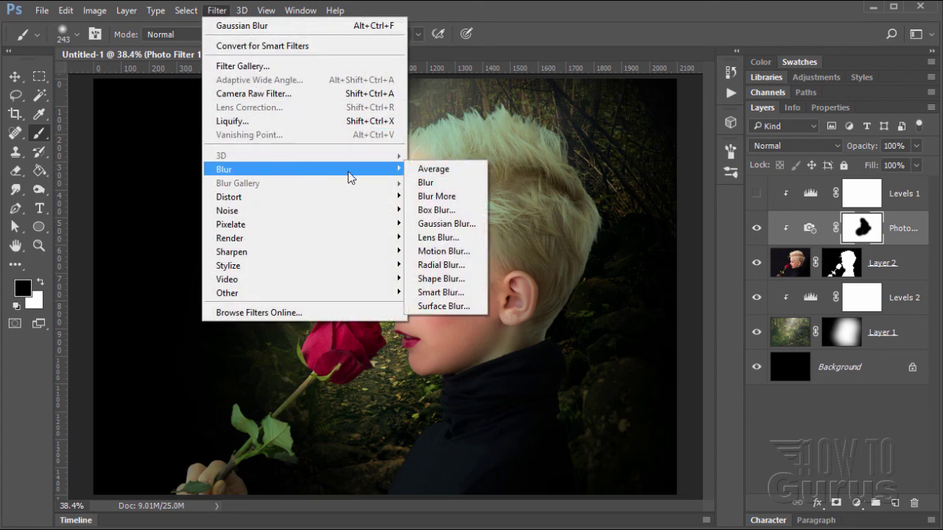
{"action": "left_click", "coordinate": [439, 223]}
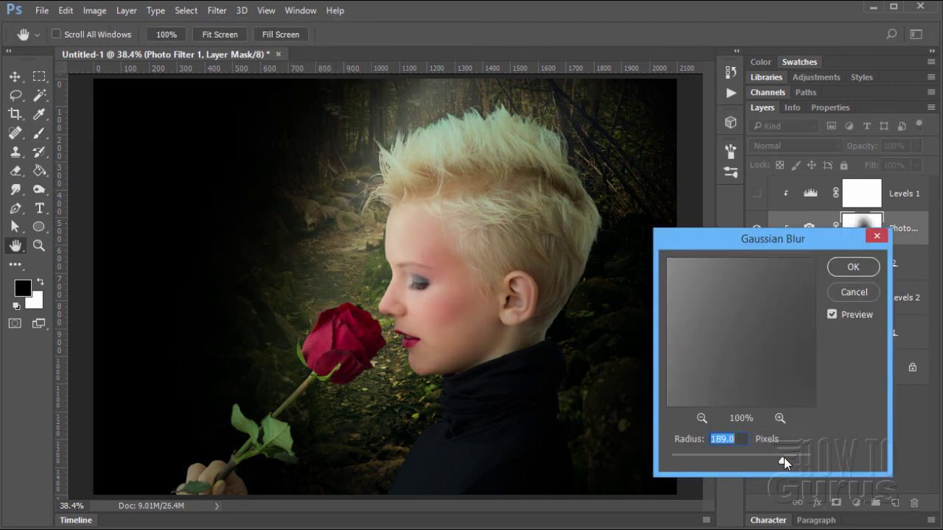
{"action": "left_click_drag", "start_coordinate": [782, 460], "coordinate": [698, 466]}
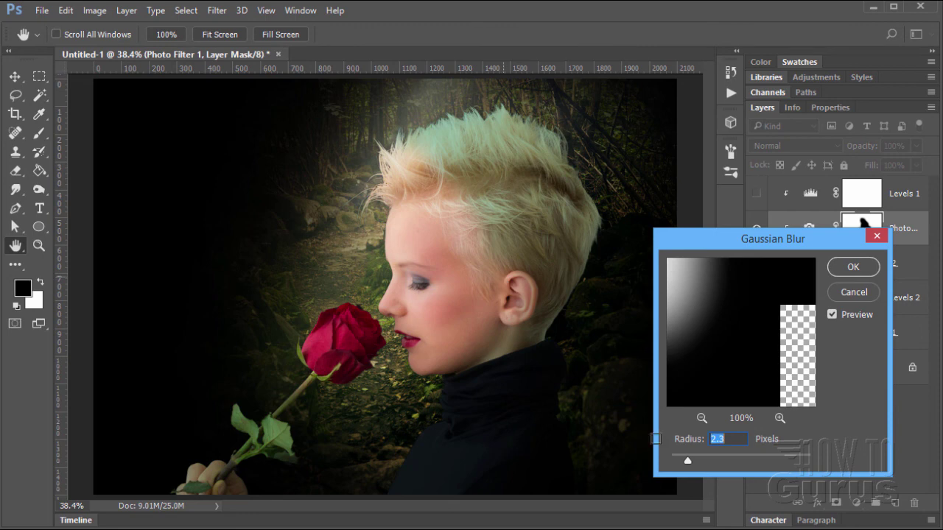
{"action": "left_click_drag", "start_coordinate": [686, 461], "coordinate": [695, 433]}
{"action": "type", "text": "35"}
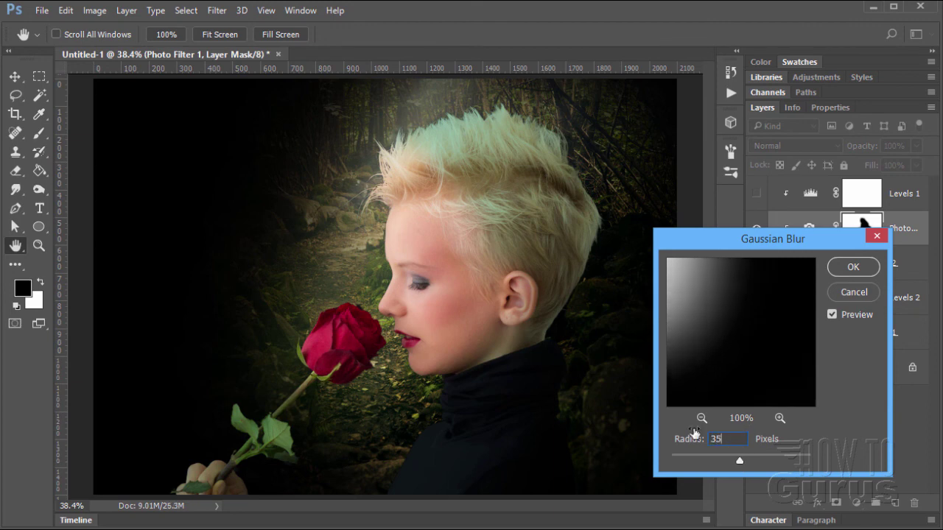
{"action": "left_click", "coordinate": [831, 316]}
{"action": "left_click", "coordinate": [832, 315]}
{"action": "left_click", "coordinate": [850, 267]}
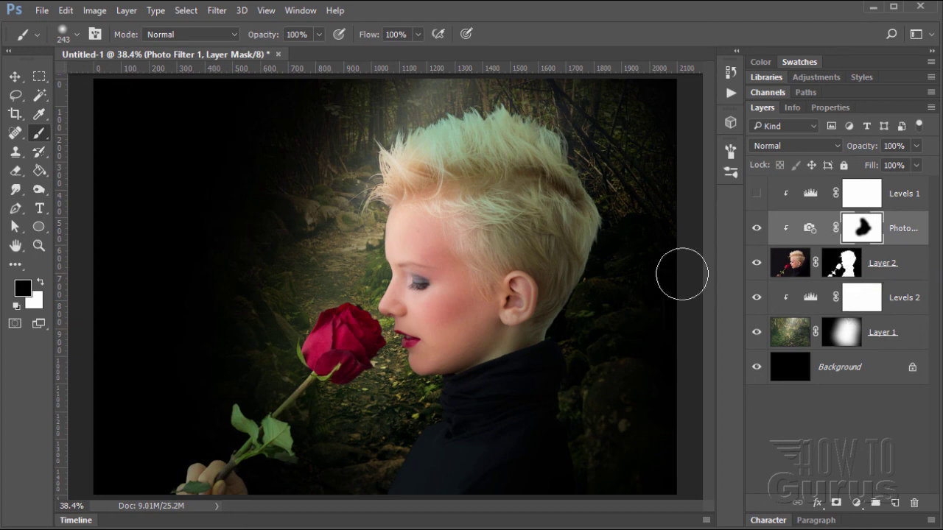
{"action": "key", "text": "v"}
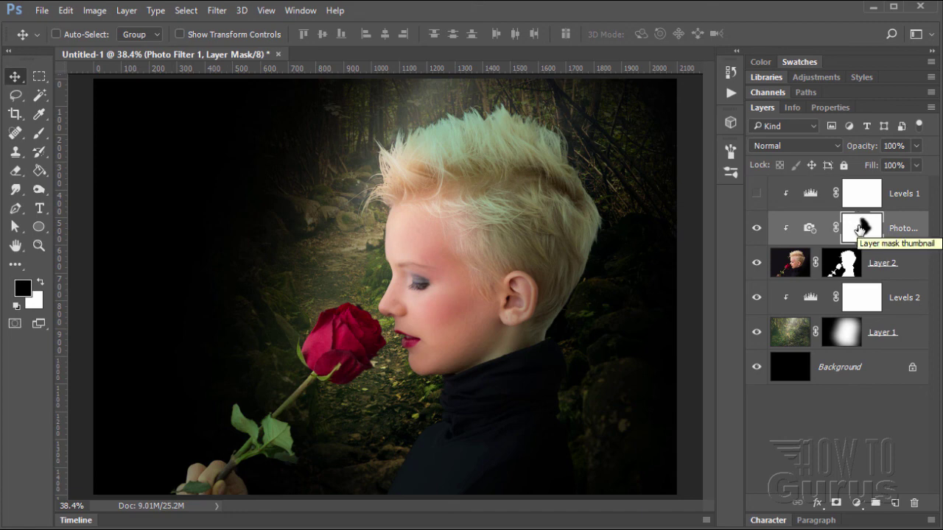
Examine the masks of Layer 1, Layer 2 and the Photo Filter on their own, and return to the composite with Layer 2's image selected
{"action": "left_click", "coordinate": [853, 332]}
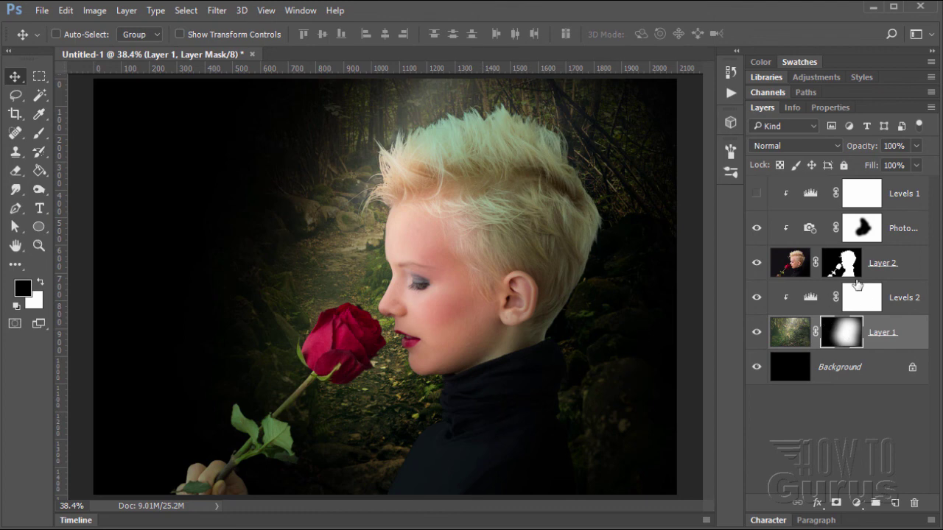
{"action": "left_click", "coordinate": [842, 338], "text": "alt"}
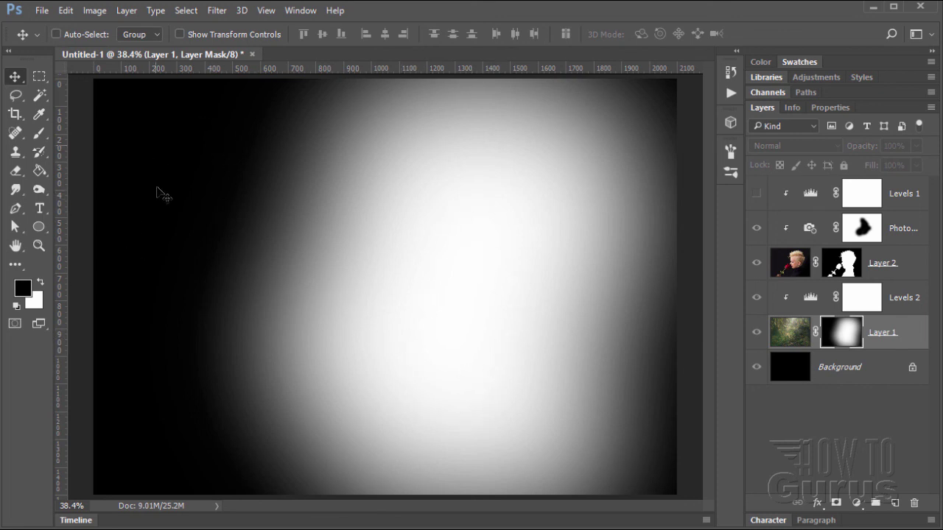
{"action": "left_click", "coordinate": [848, 262], "text": "alt"}
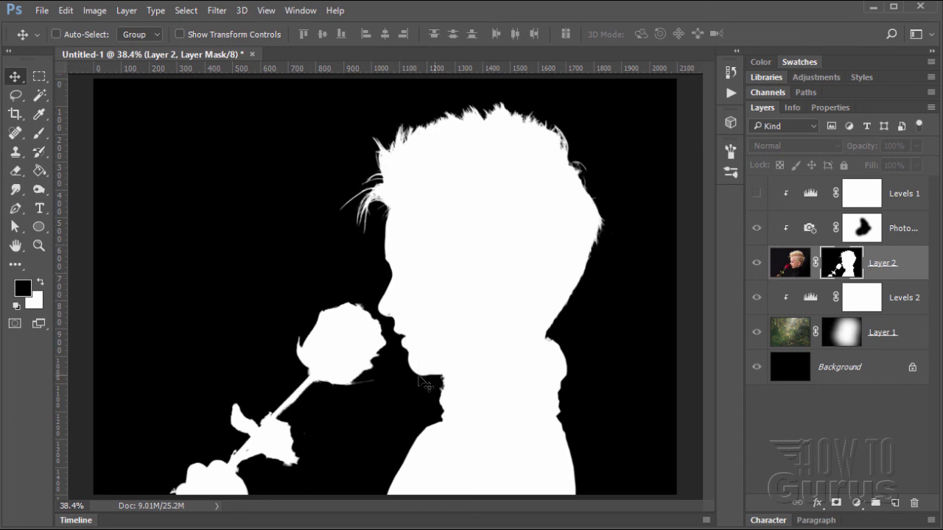
{"action": "left_click", "coordinate": [859, 232], "text": "alt"}
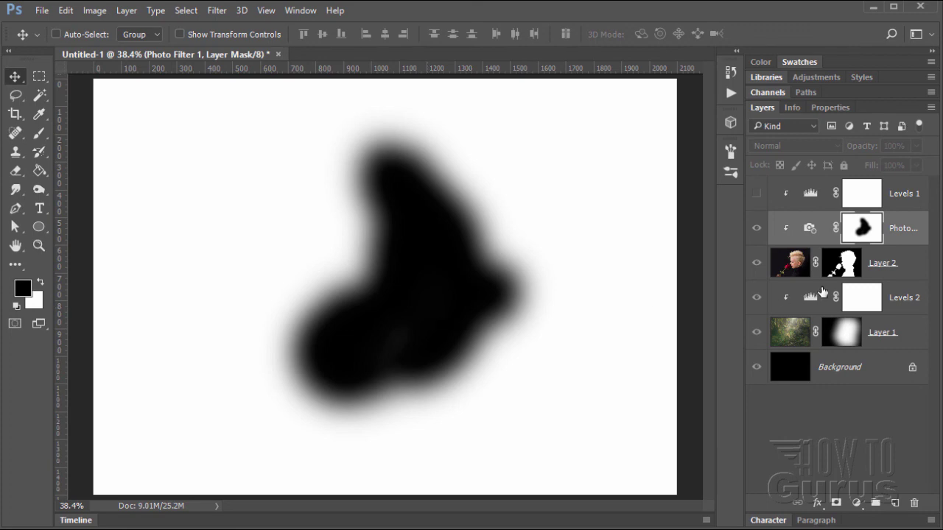
{"action": "left_click", "coordinate": [793, 267]}
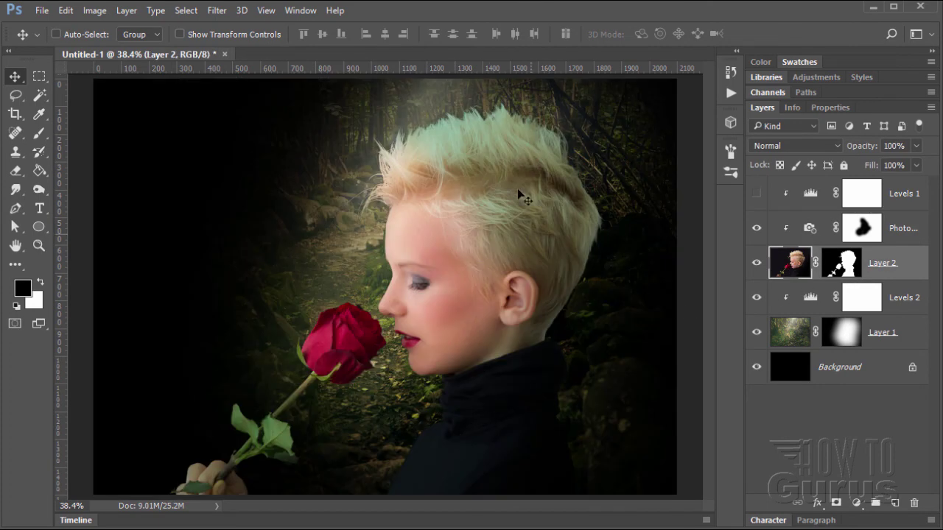